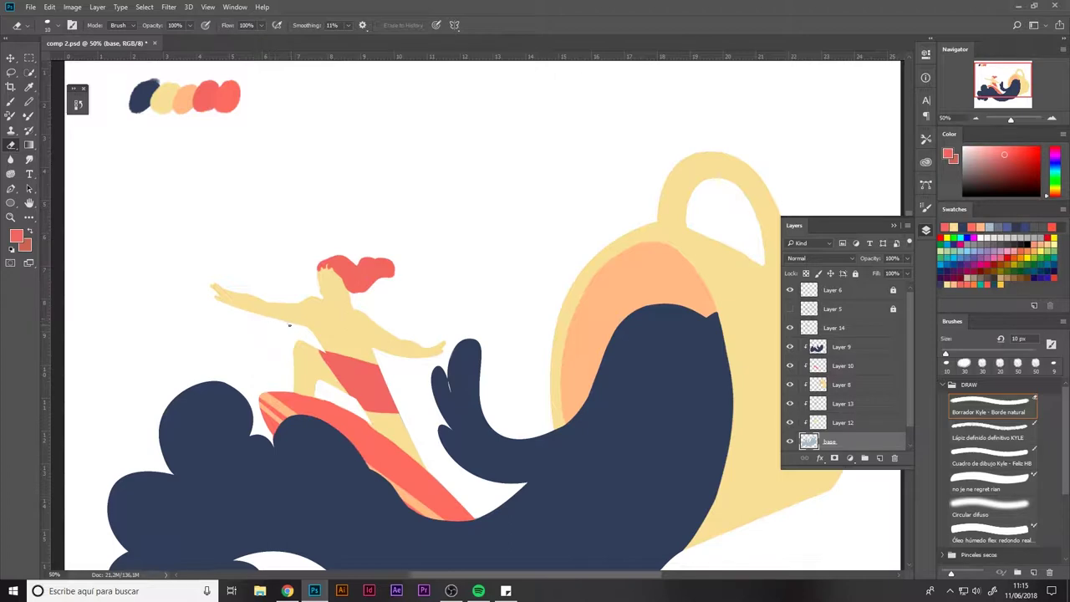
Set a 10 px brush with the mug's peach colour on Layer 12 for chest and face lines
drag(500, 299, 497, 232)
key(b)
key(alt+bracketright)
key(alt+bracketright)
key(alt+bracketright)
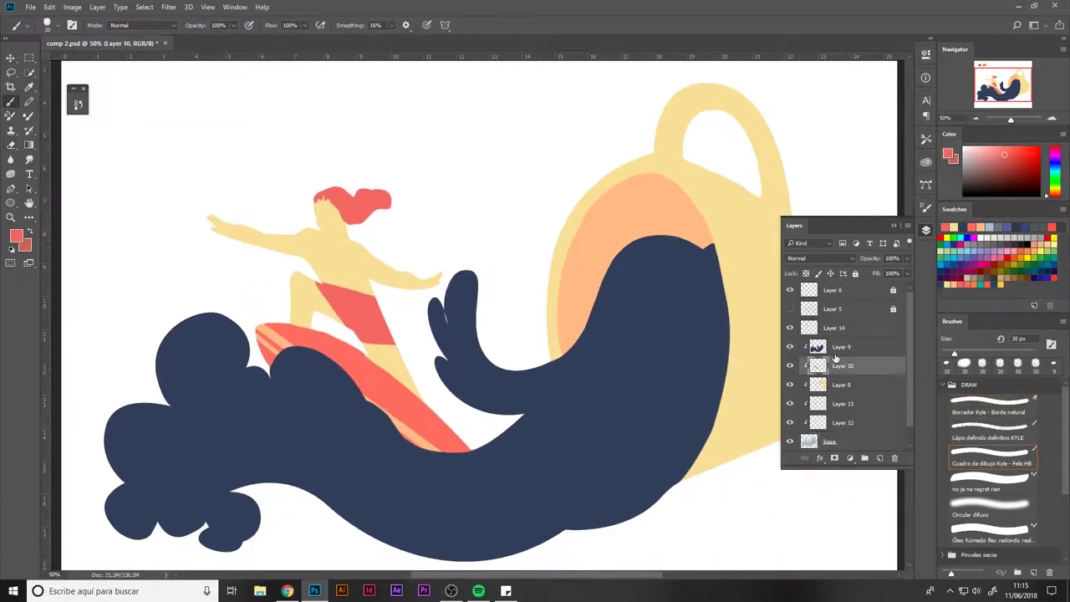
key(alt+bracketright)
key(alt+bracketright)
key(bracketleft)
key(bracketleft)
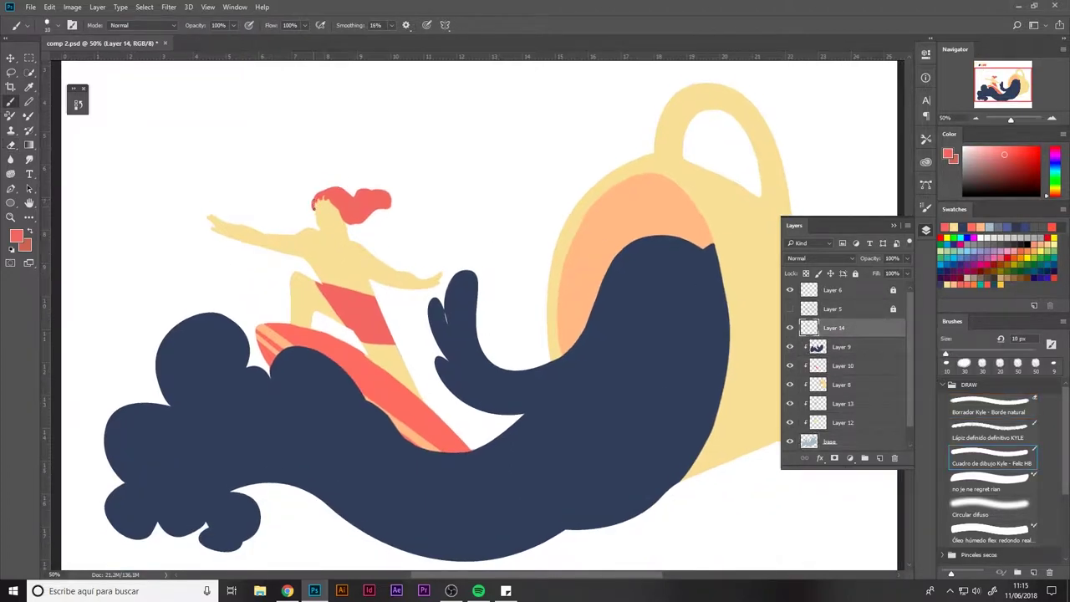
alt+click(589, 342)
key(alt+bracketleft)
key(alt+bracketleft)
key(alt+bracketleft)
key(alt+bracketleft)
key(alt+bracketleft)
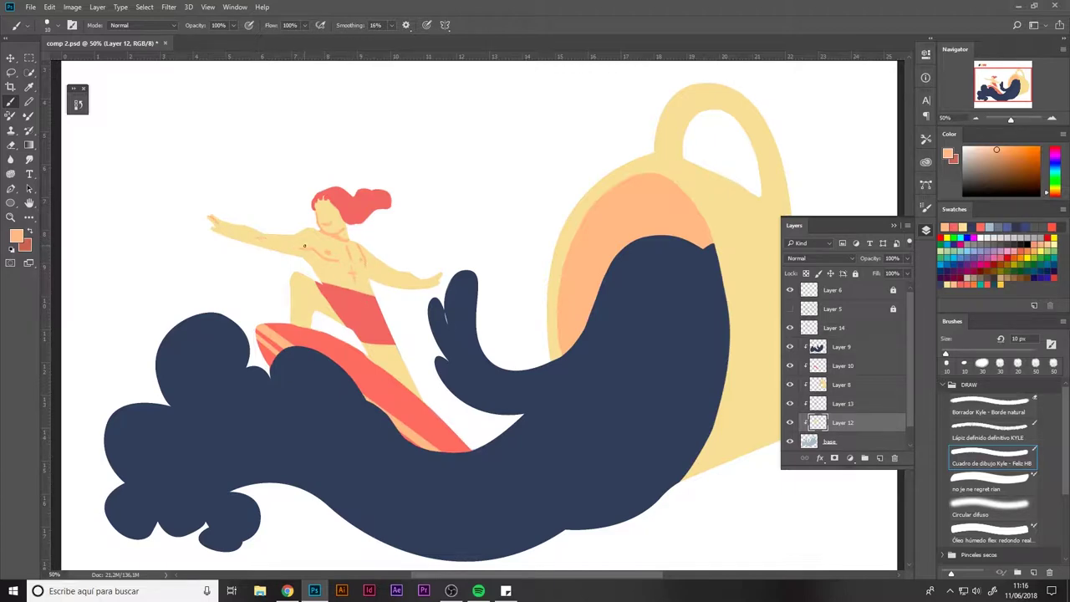
Sample skin yellow and a darker orange-peach at a 10 px brush to shade the arms
key(y)
click(304, 245)
click(536, 232)
key(b)
alt+click(289, 246)
key(bracketright)
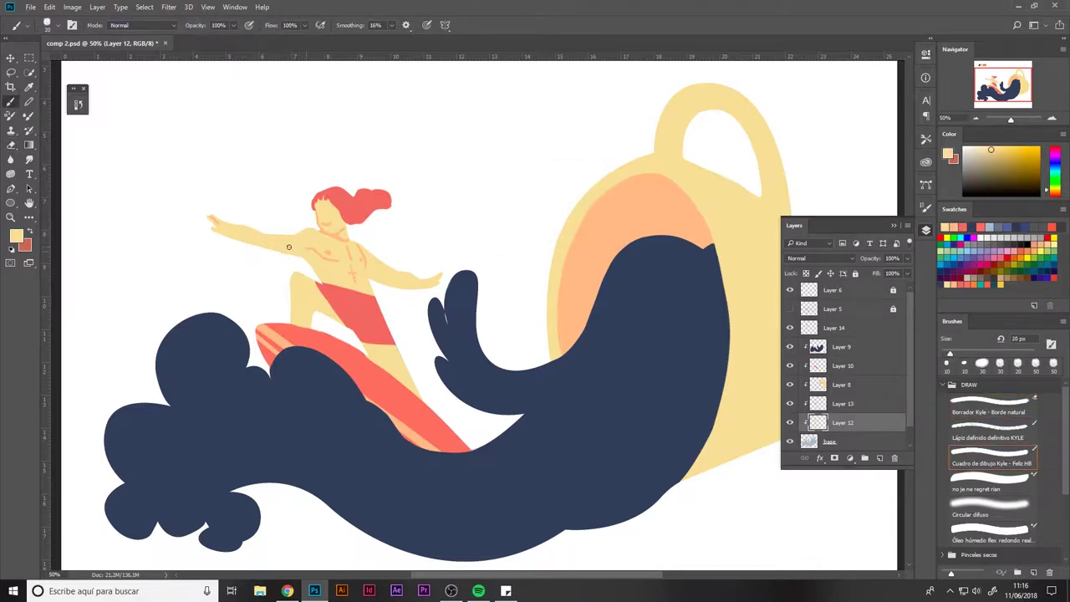
alt+click(360, 266)
key(bracketleft)
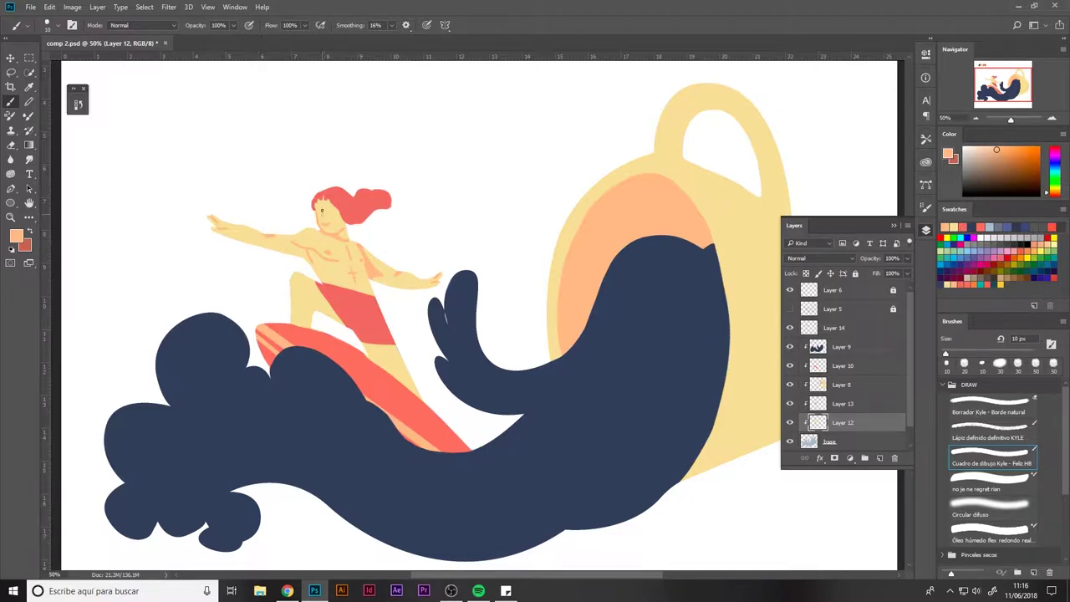
Paint the face's eyes and features with sampled skin, salmon, hair red and navy
alt+click(334, 226)
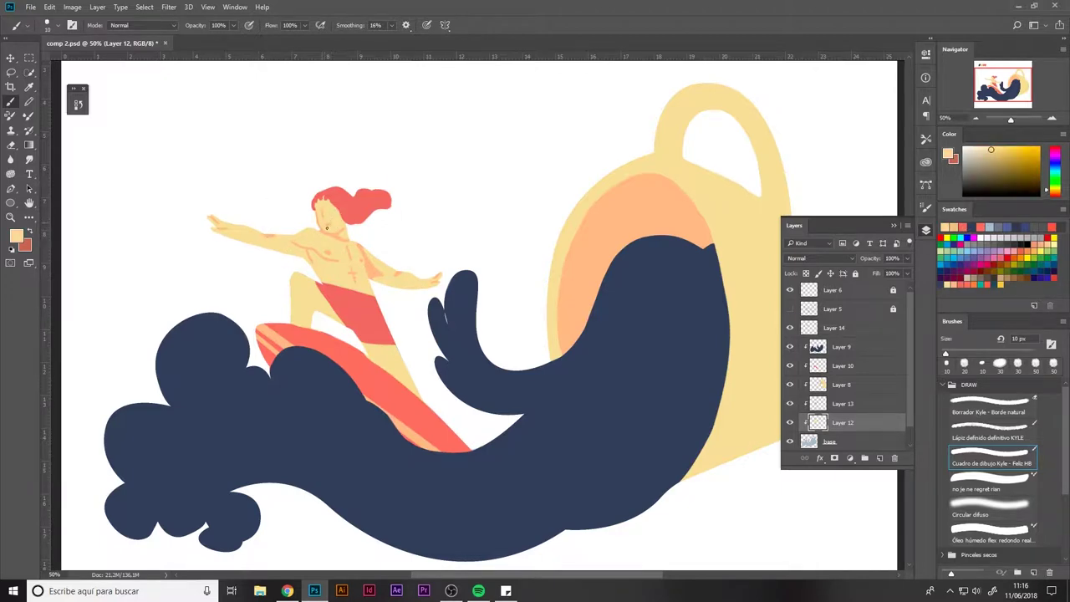
alt+click(325, 227)
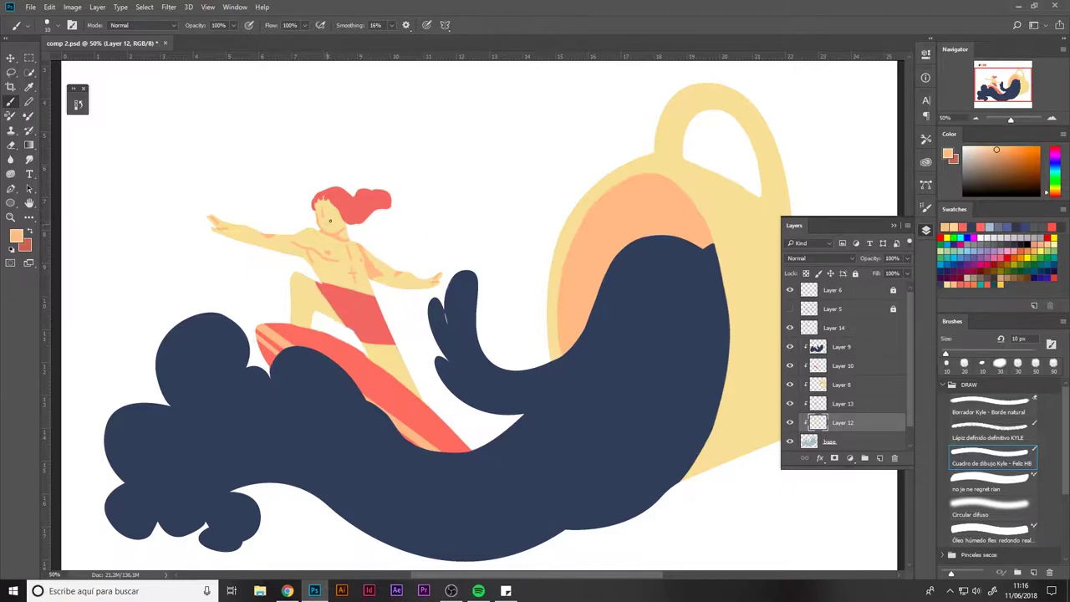
alt+click(324, 203)
alt+click(454, 342)
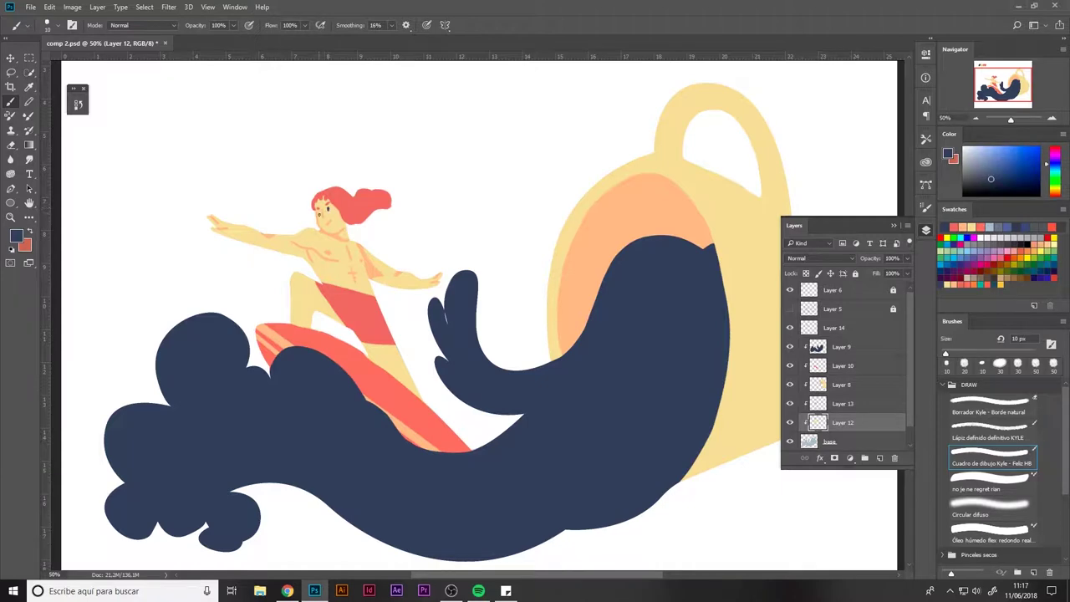
alt+click(358, 212)
Add a small red stroke near the chin on Layer 14
key(alt+bracketright)
key(alt+bracketright)
key(alt+bracketright)
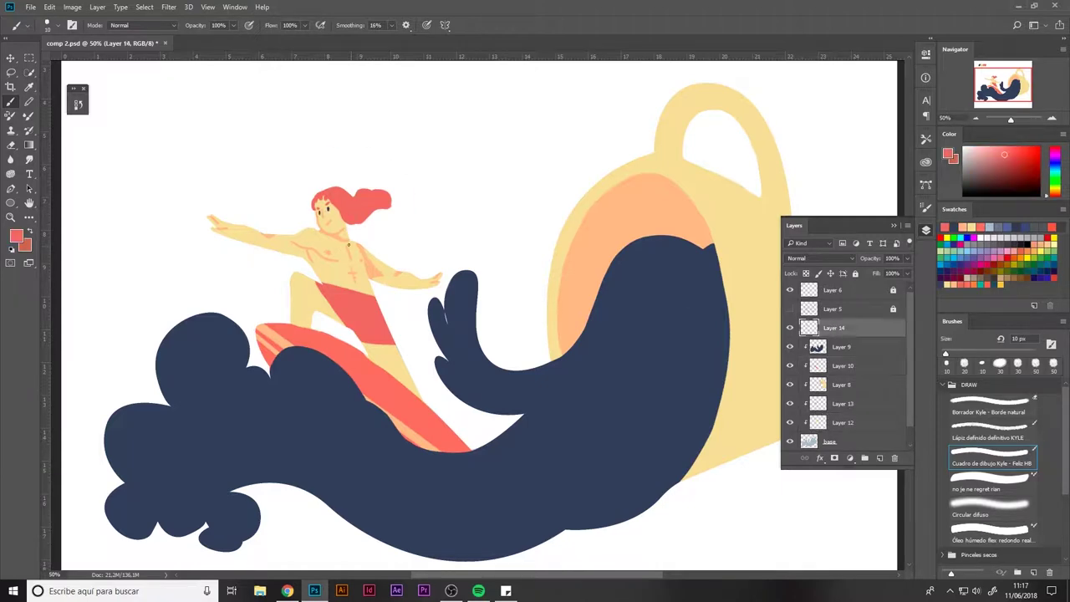
drag(350, 229, 352, 223)
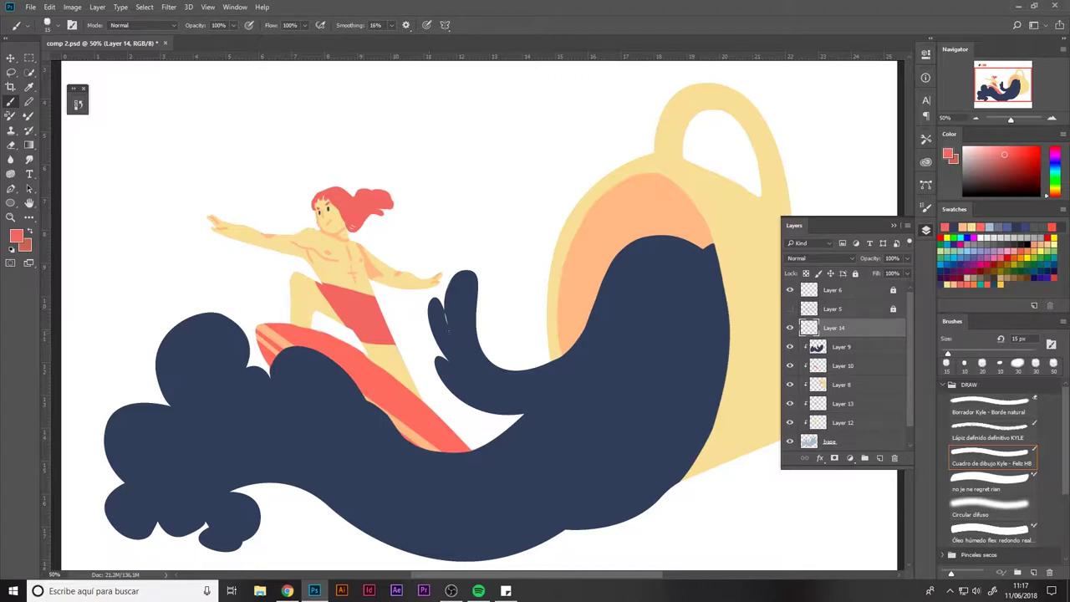
key(alt+bracketleft)
key(alt+bracketleft)
key(alt+bracketleft)
key(alt+bracketleft)
key(alt+bracketleft)
Shade the legs on Layer 12 with sampled peach, red and pale yellow skin tones
alt+click(311, 298)
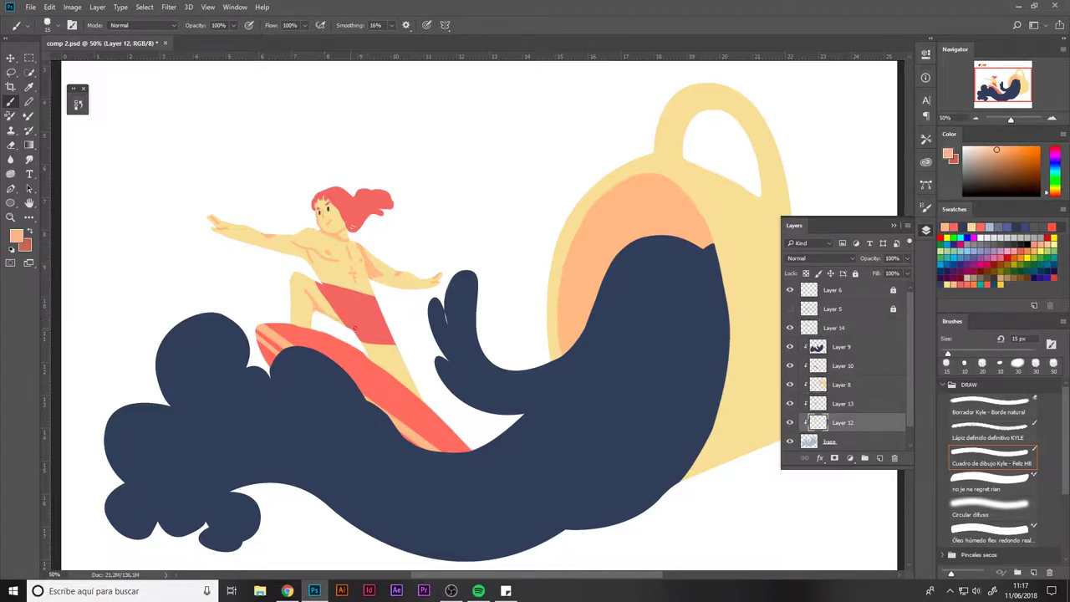
key(alt+bracketright)
key(alt+bracketright)
key(alt+bracketright)
alt+click(355, 351)
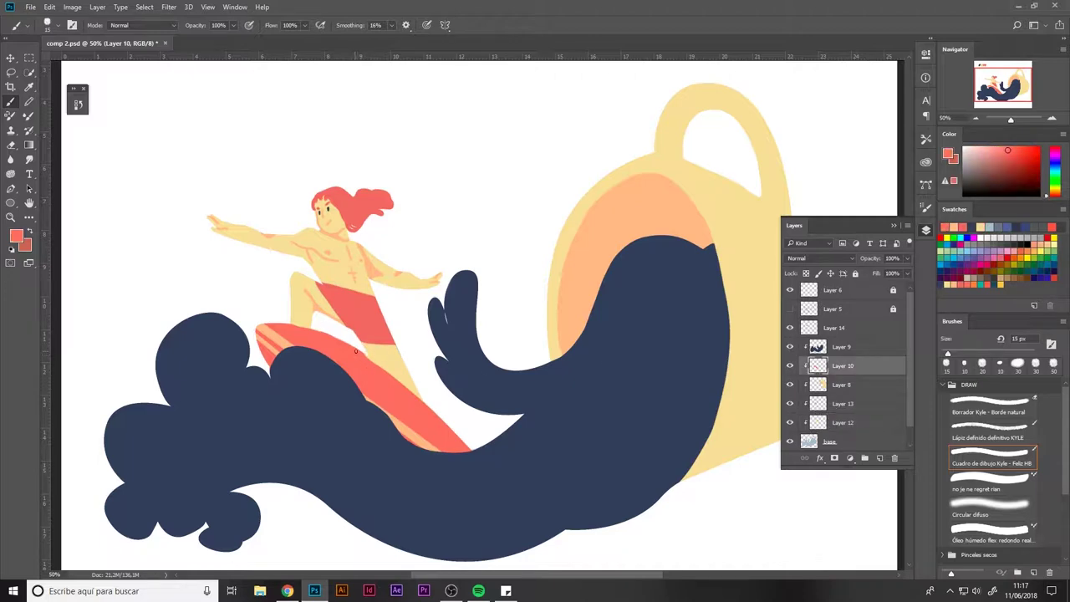
key(alt+bracketleft)
key(alt+bracketleft)
key(alt+bracketleft)
alt+click(372, 355)
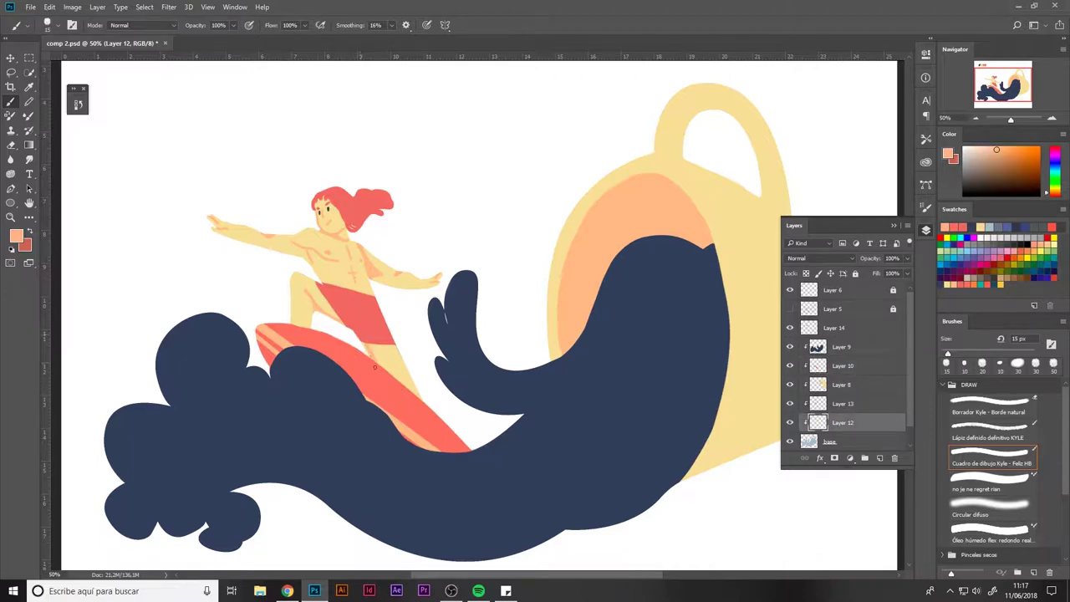
alt+click(259, 234)
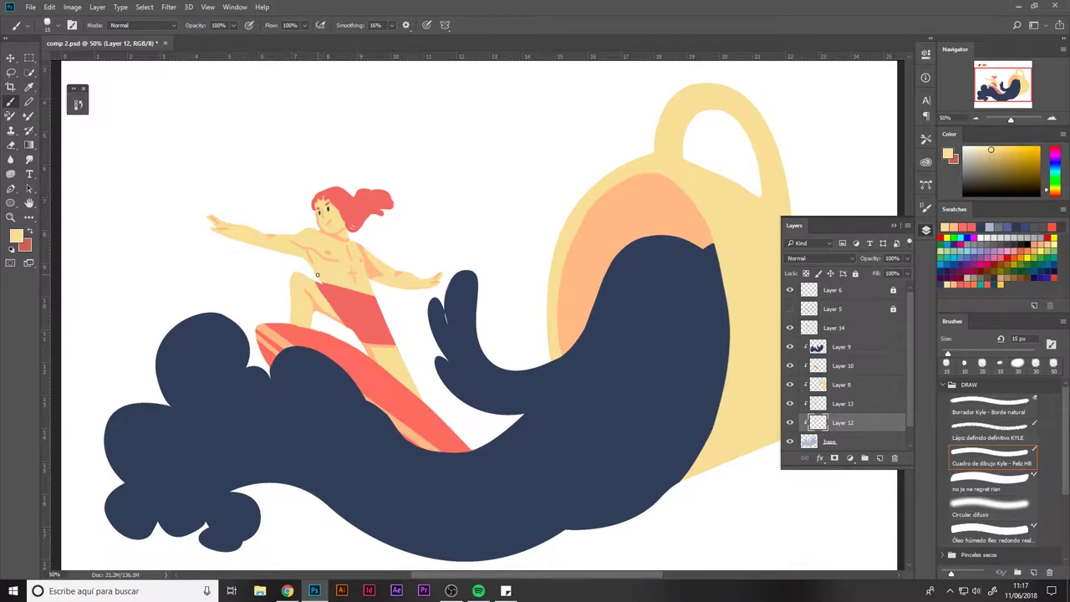
Make Layer 13 the working layer with a red chosen for the shorts
click(848, 372)
click(815, 422)
click(820, 404)
alt+click(358, 329)
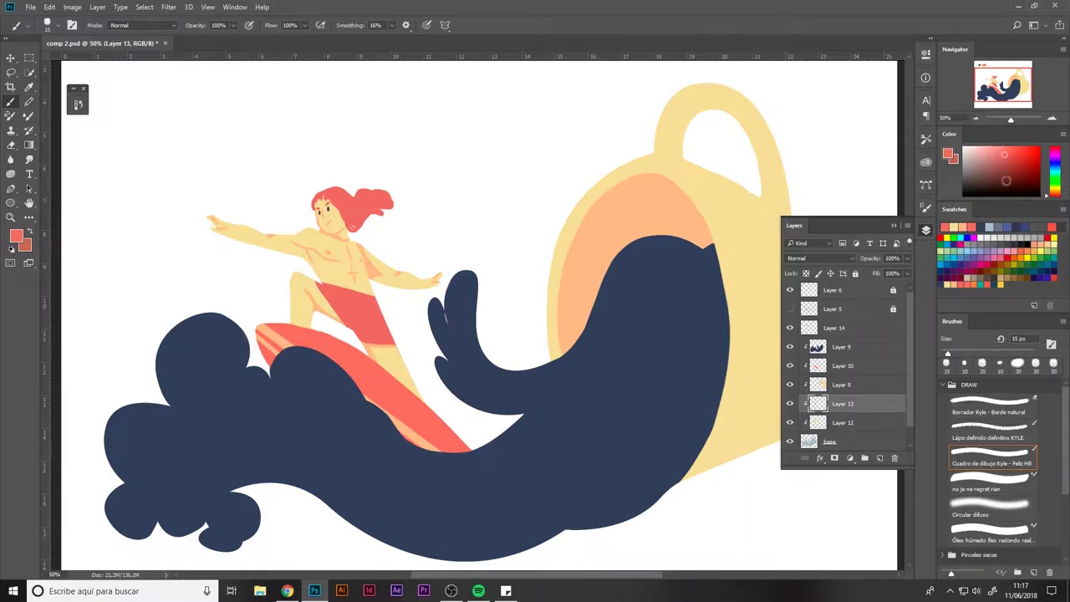
Refine the red and add darker red texture to the shorts
click(1008, 159)
click(1011, 158)
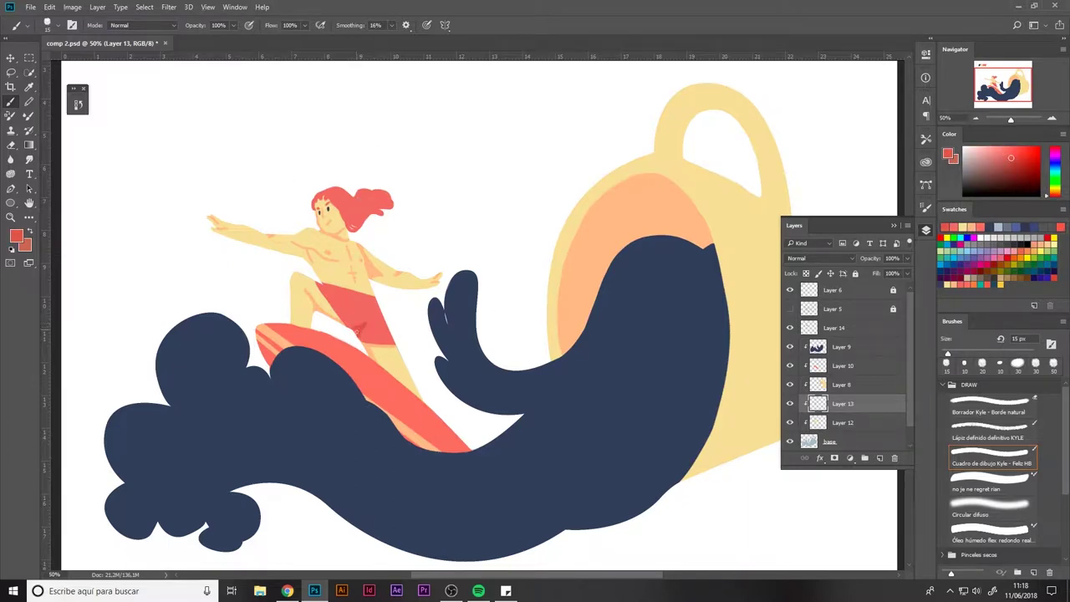
alt+click(359, 312)
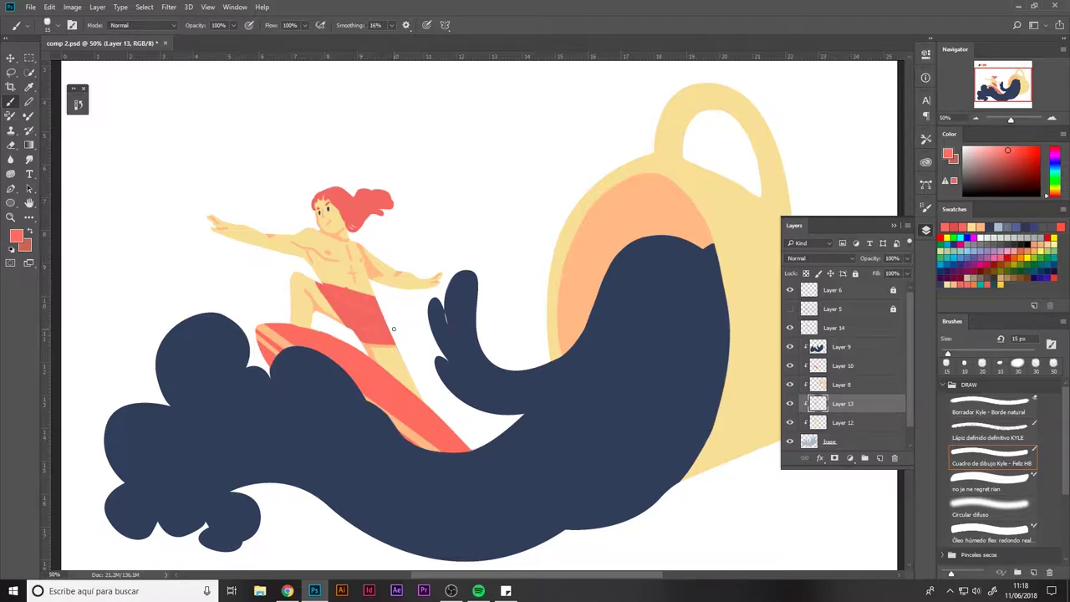
alt+click(376, 335)
Paint red hair strands on Layer 14 with a 9 px brush, undoing a stray stroke
ctrl+click(399, 224)
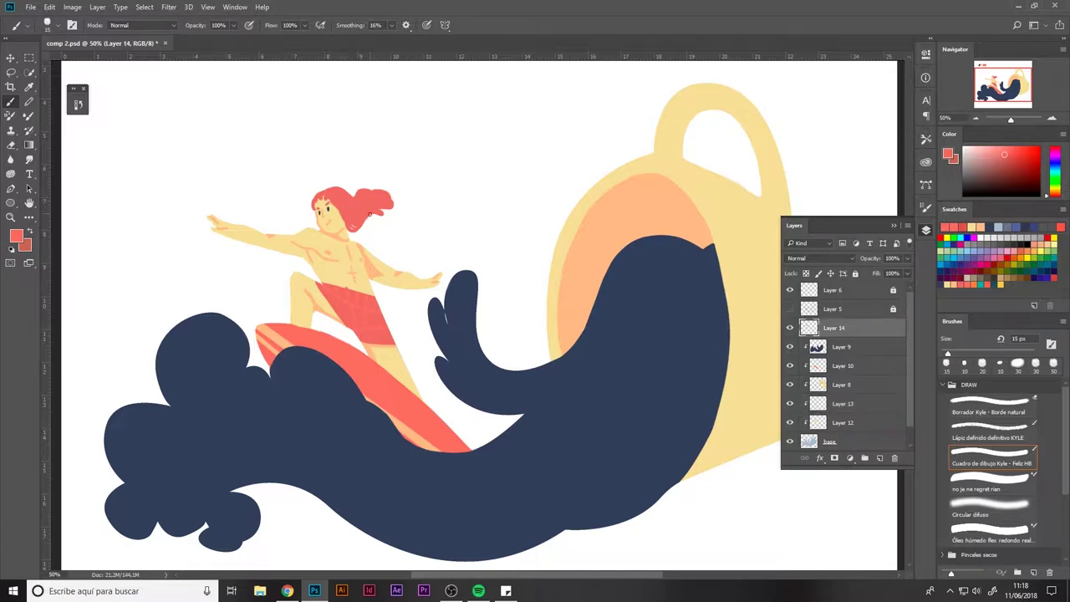
alt+click(378, 365)
key(bracketleft)
key(bracketleft)
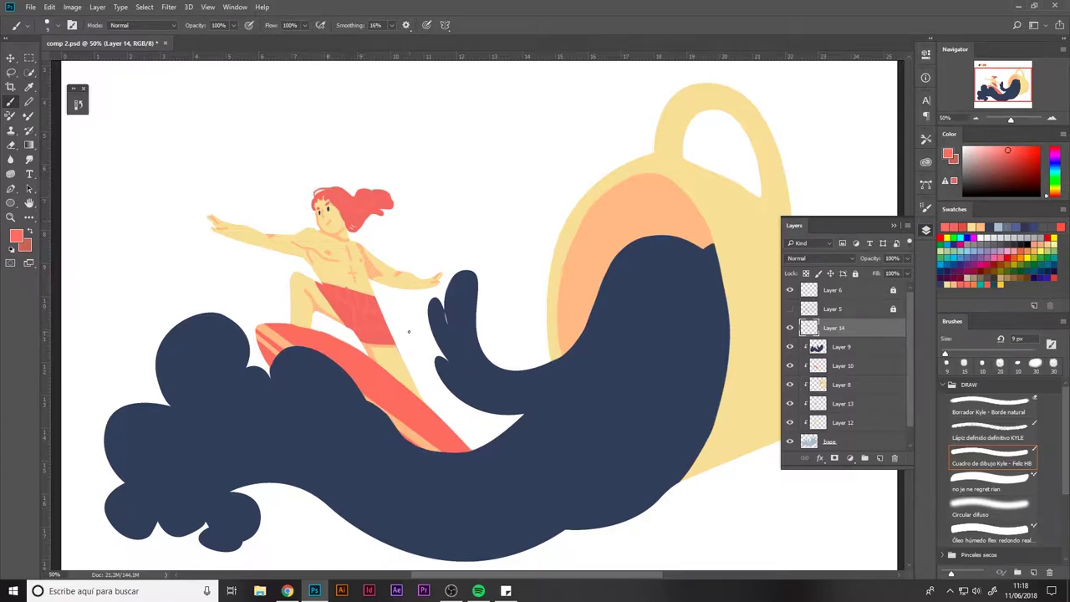
key(ctrl+z)
Deepen the leg shading on Layer 12 with sampled yellow and orange skin tones
click(843, 404)
alt+click(334, 265)
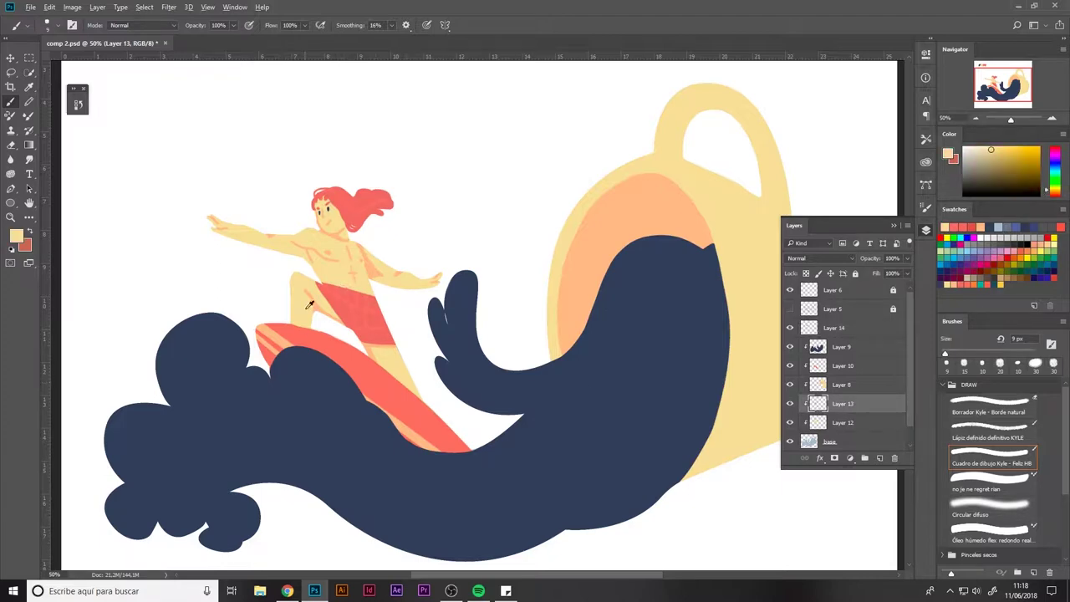
alt+click(310, 306)
click(886, 423)
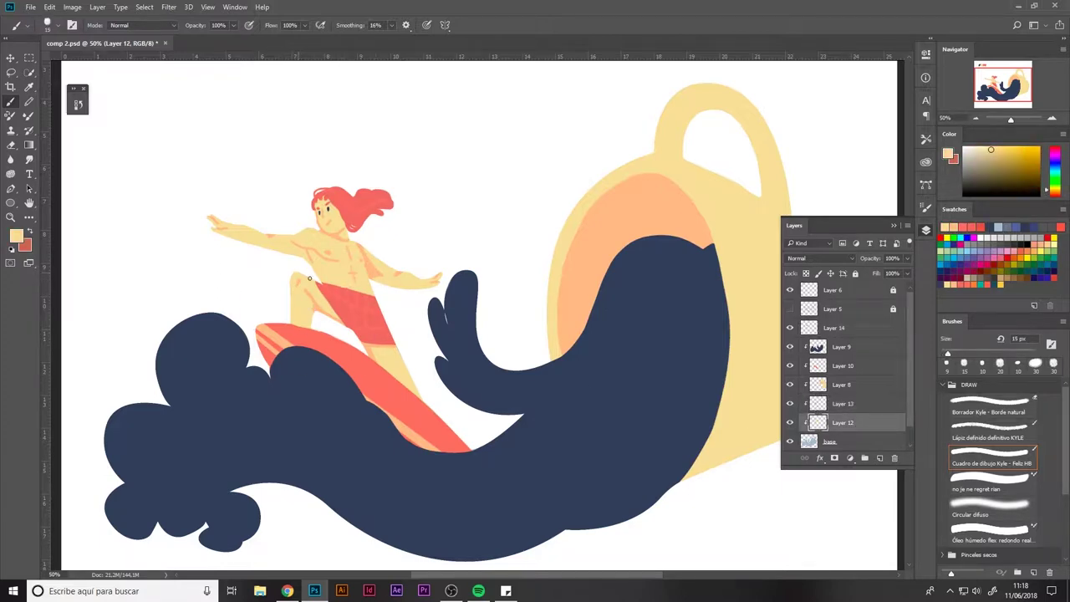
alt+click(316, 303)
alt+click(386, 348)
Select the mug's Layer 8 and paint peach along the mug's bottom
drag(803, 479, 429, 401)
click(845, 441)
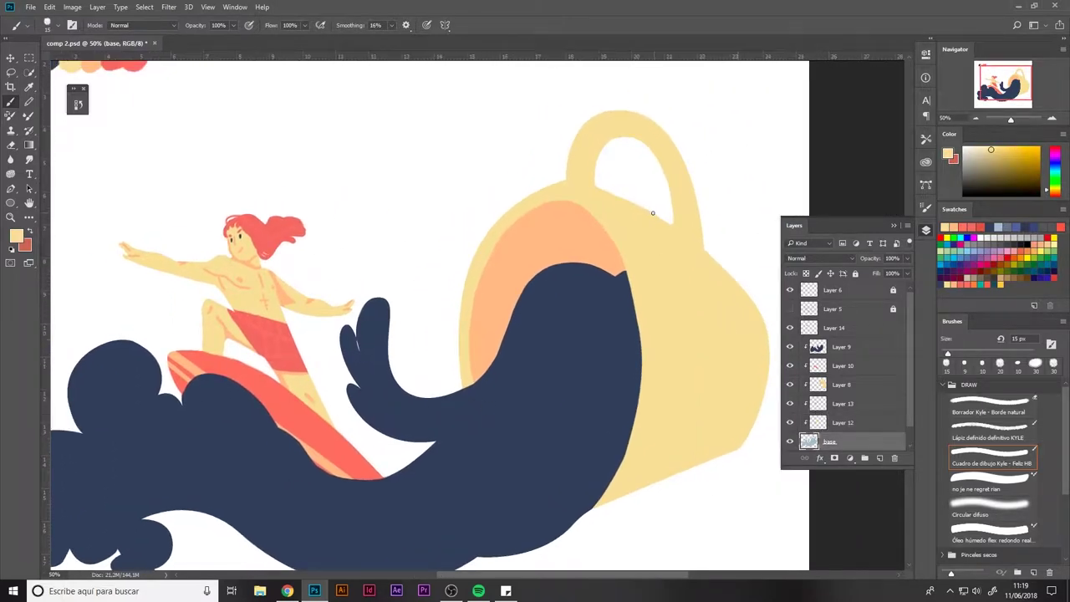
key(e)
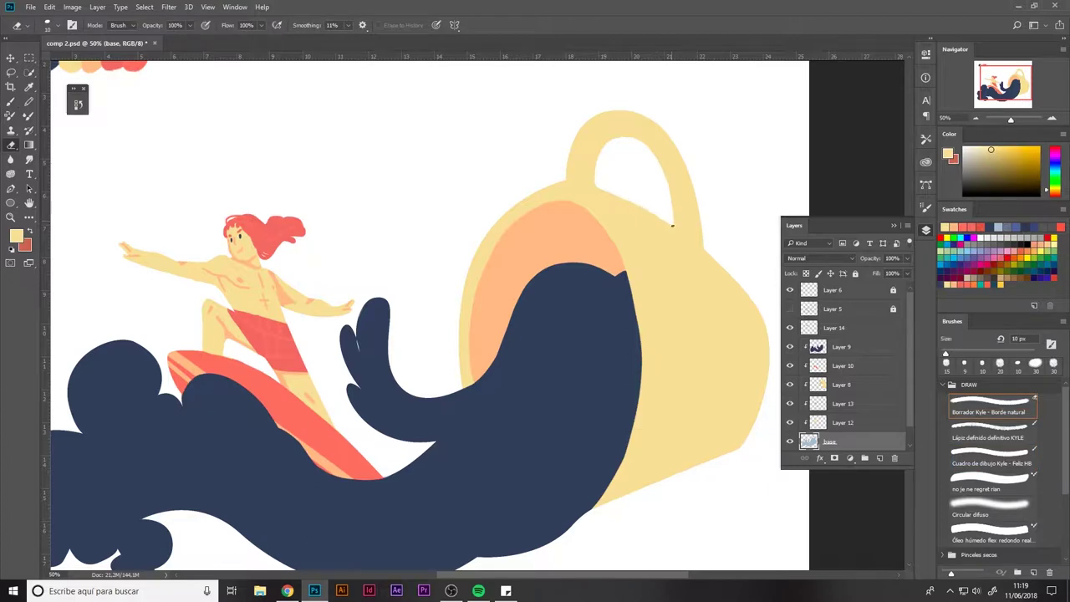
drag(752, 198, 657, 160)
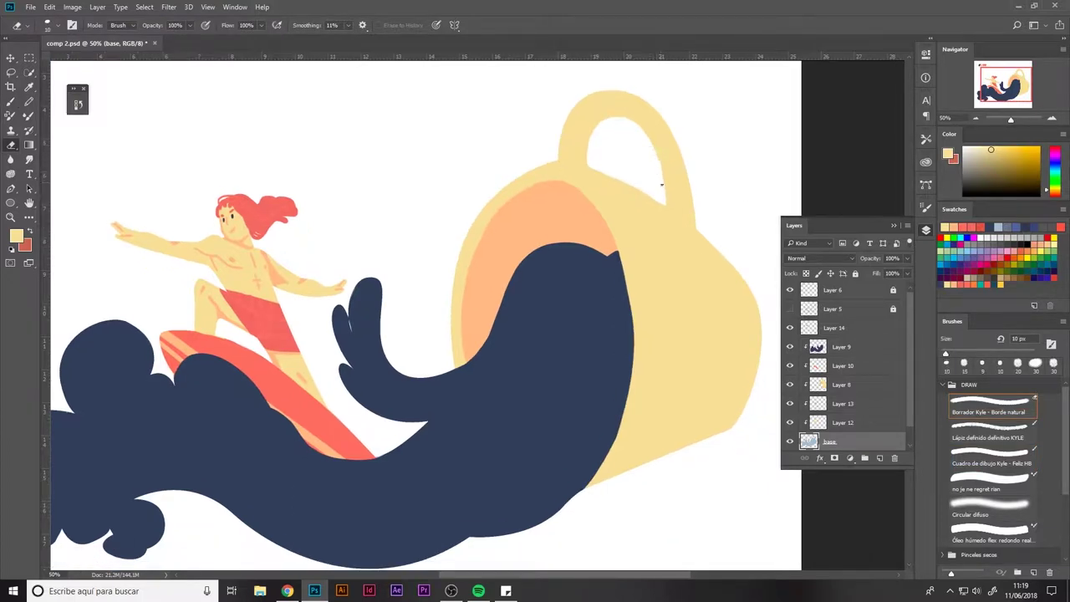
click(841, 385)
ctrl+click(817, 384)
key(Return)
key(b)
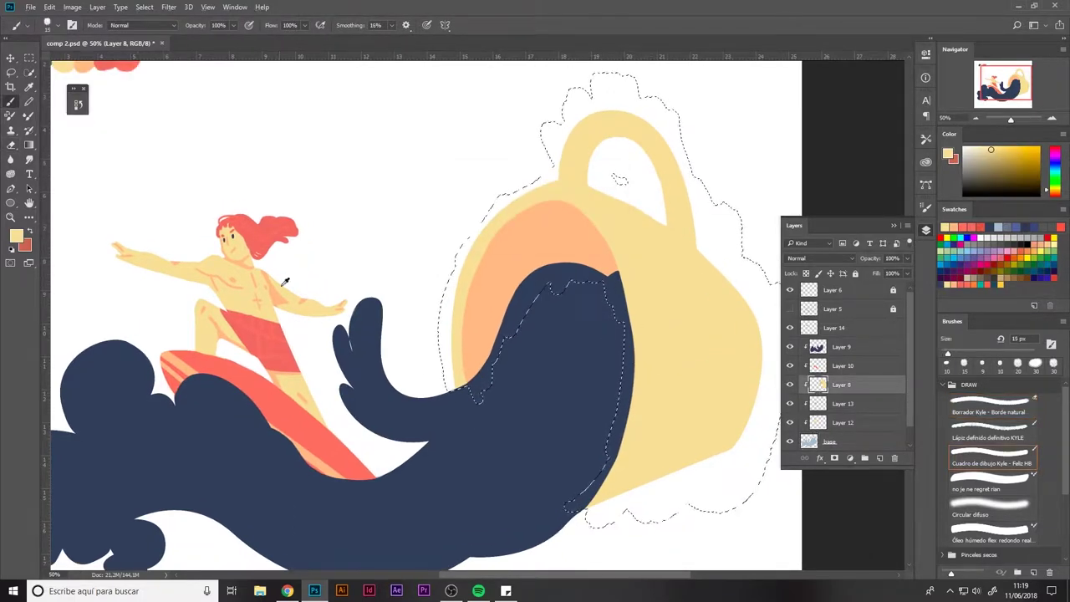
alt+click(535, 234)
mouse_move(709, 432)
mouse_down()
mouse_move(602, 494)
mouse_move(753, 393)
mouse_up()
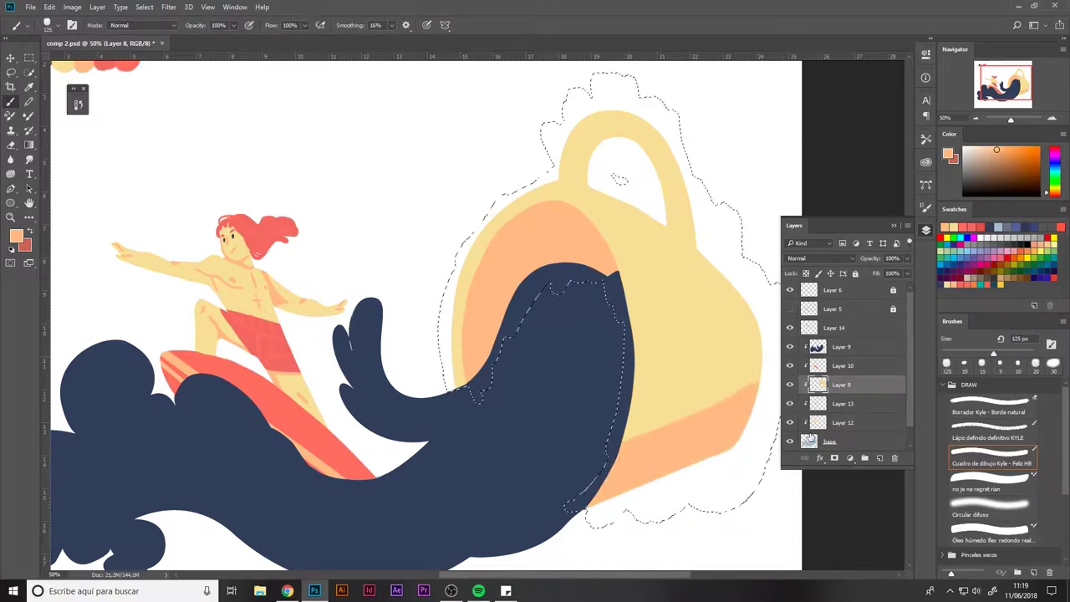
Switch the brush to Dissolve at 35% flow and shade the mug's right side and handle orange
click(140, 26)
click(117, 41)
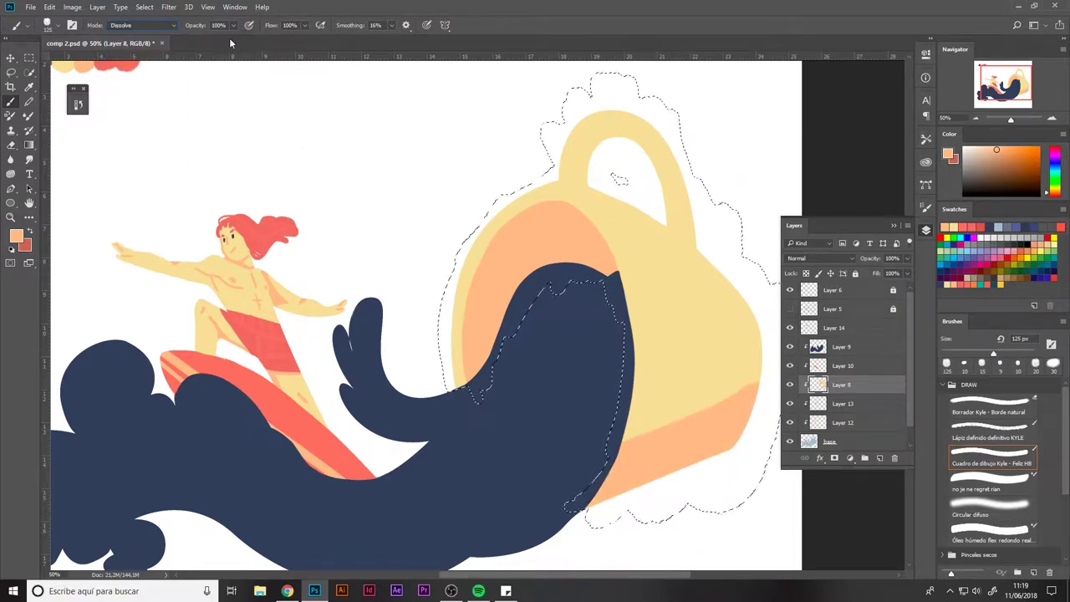
drag(317, 29, 245, 35)
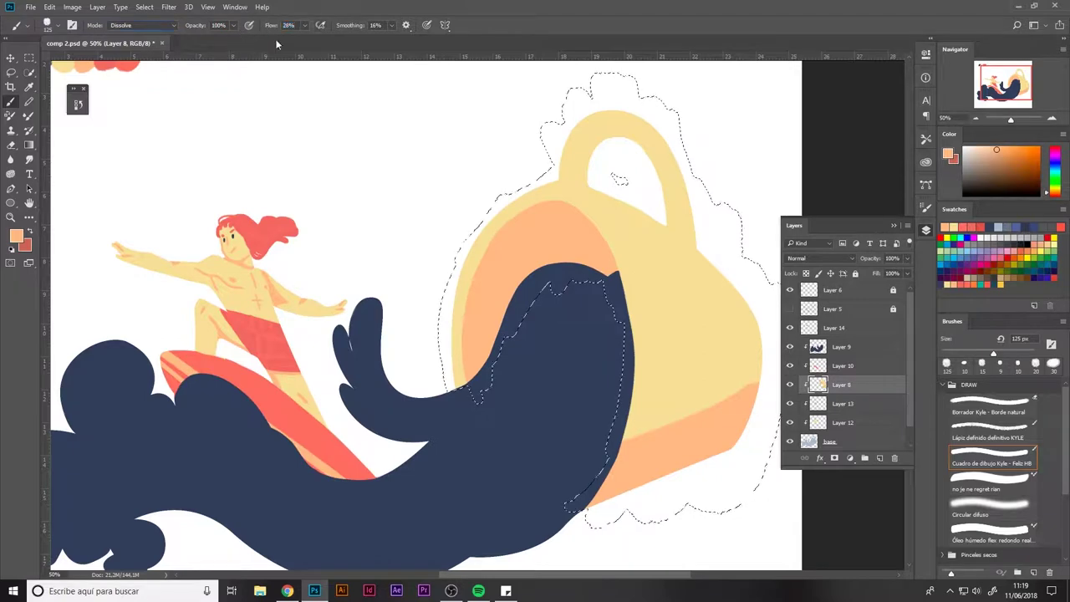
drag(351, 27, 344, 29)
mouse_move(664, 425)
mouse_down()
mouse_move(738, 401)
mouse_move(592, 458)
mouse_up()
key(bracketright)
key(bracketright)
key(bracketright)
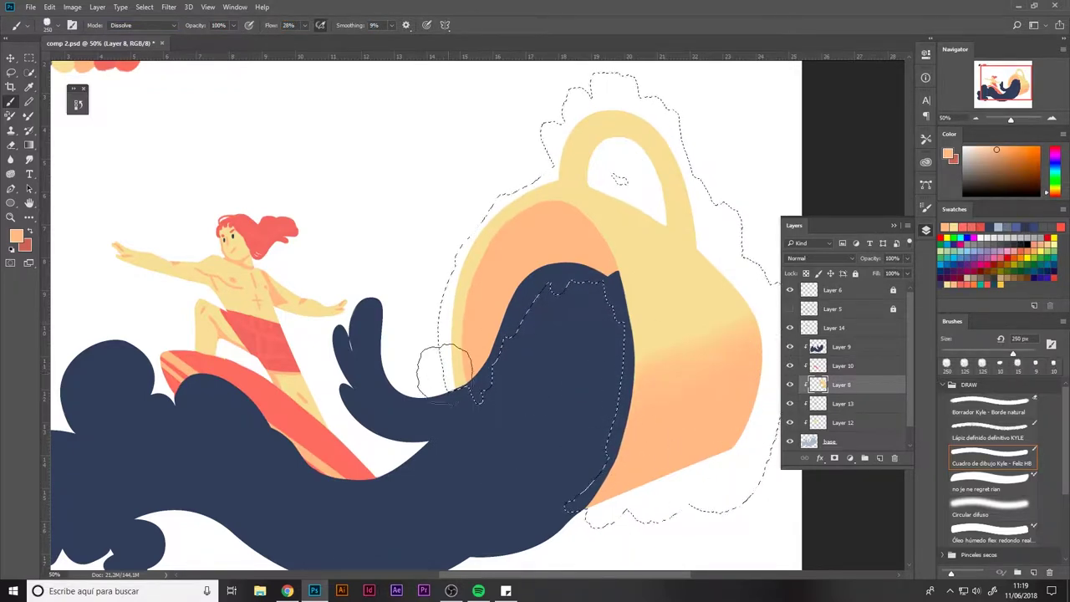
mouse_move(592, 159)
mouse_down()
mouse_move(649, 178)
mouse_move(705, 217)
mouse_up()
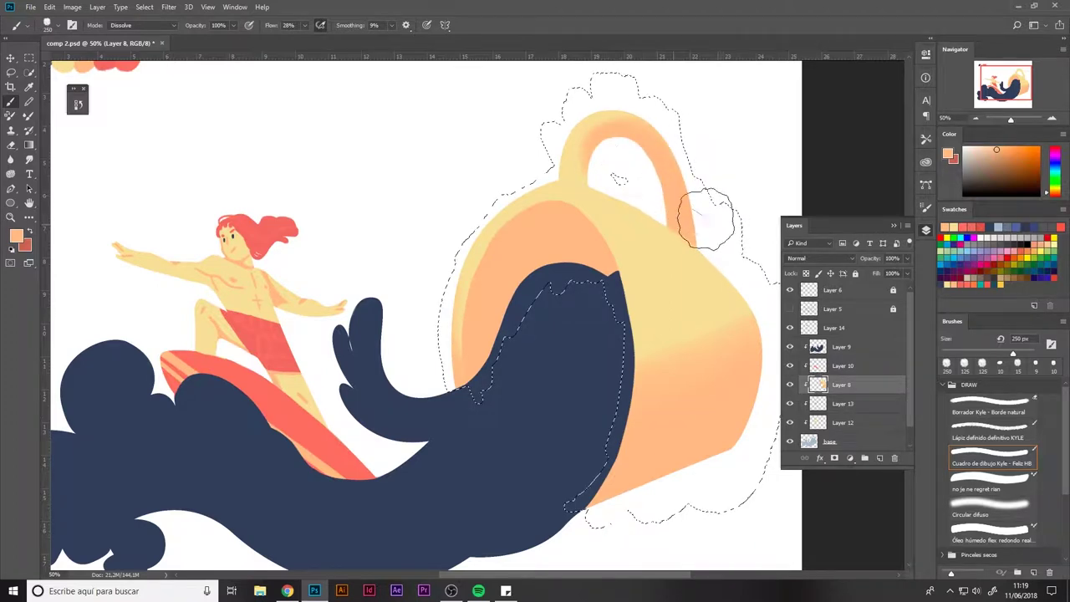
key(bracketleft)
key(bracketleft)
key(bracketleft)
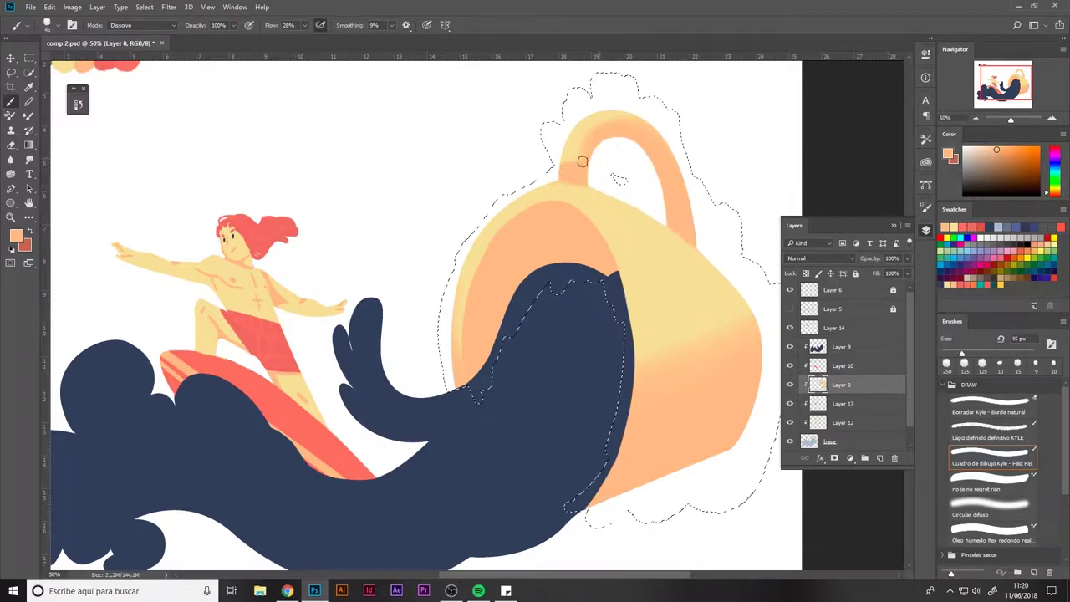
Paint a pale yellow highlight along the mug's bottom edge and compare the shading
alt+click(580, 167)
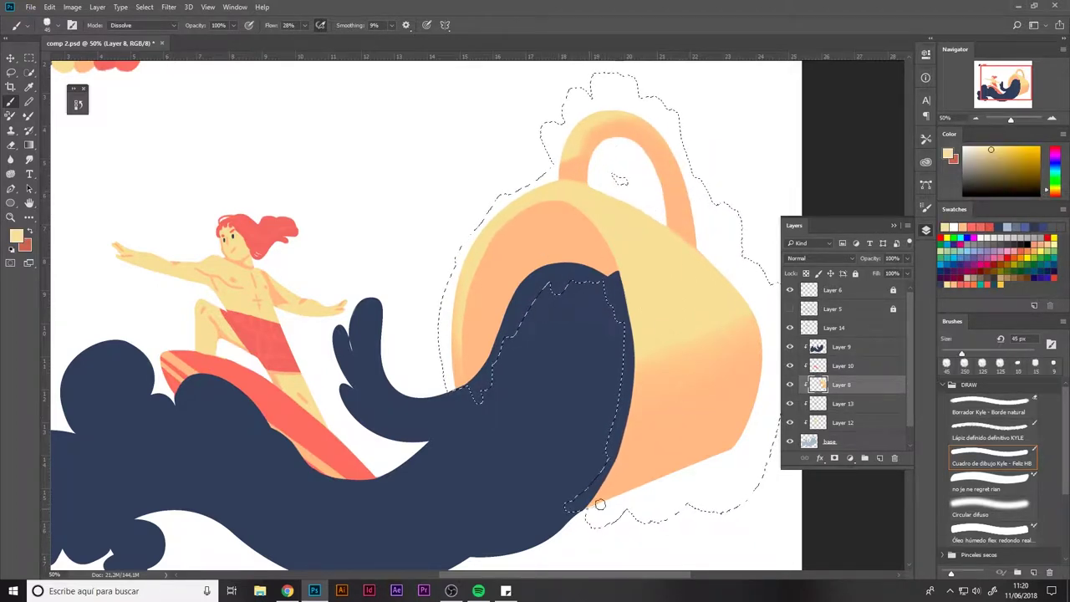
drag(732, 447, 611, 495)
key(bracketright)
key(bracketright)
key(bracketright)
alt+click(631, 485)
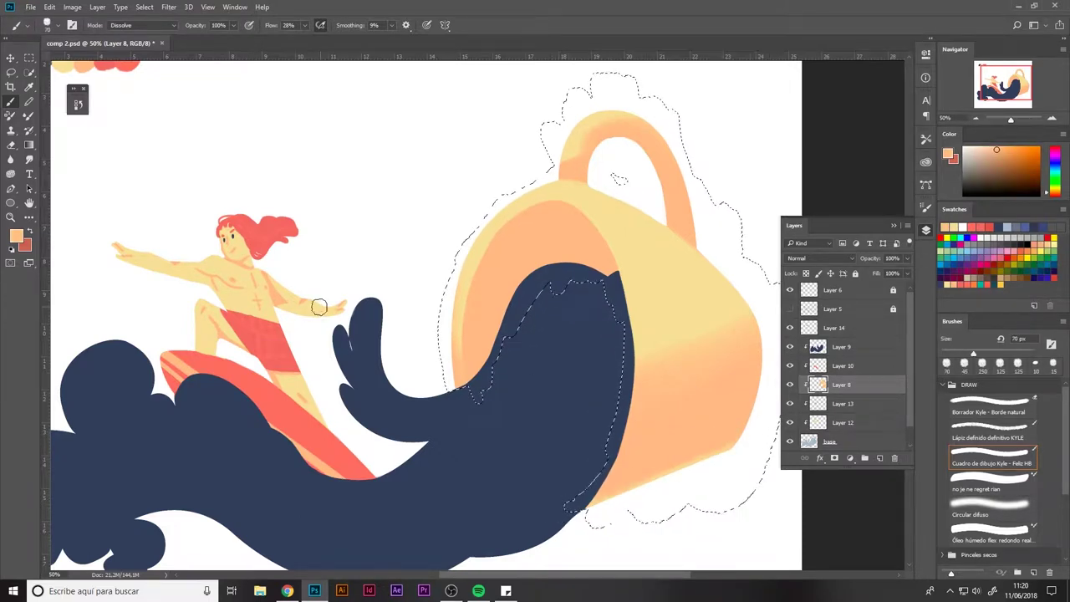
click(790, 385)
click(790, 386)
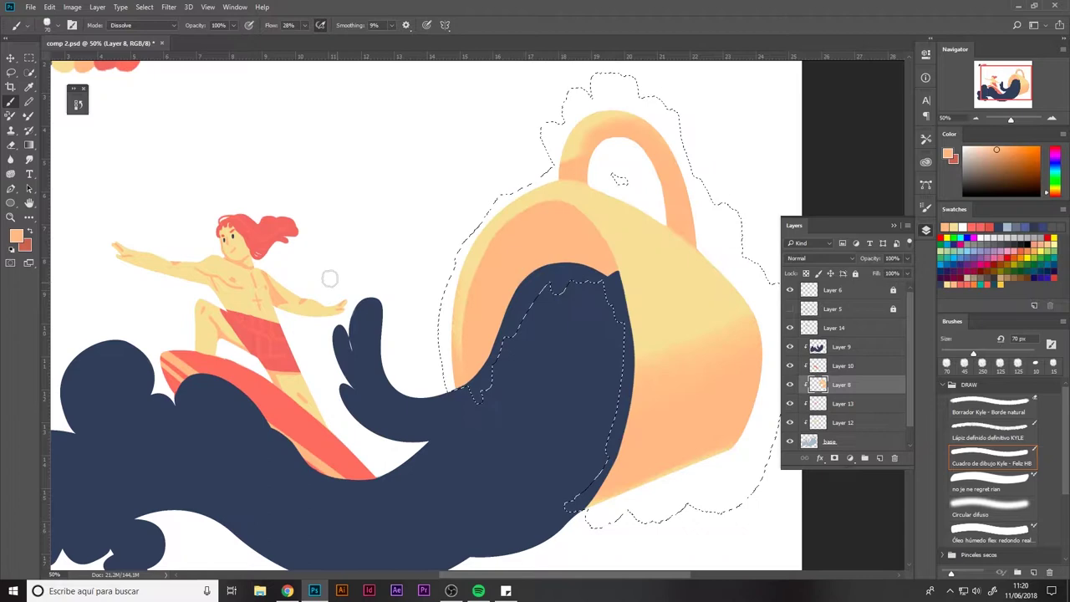
Try a red dab and speckled strokes on the mug, then undo both
alt+click(276, 334)
key(bracketright)
key(bracketright)
drag(606, 259, 552, 291)
key(ctrl+z)
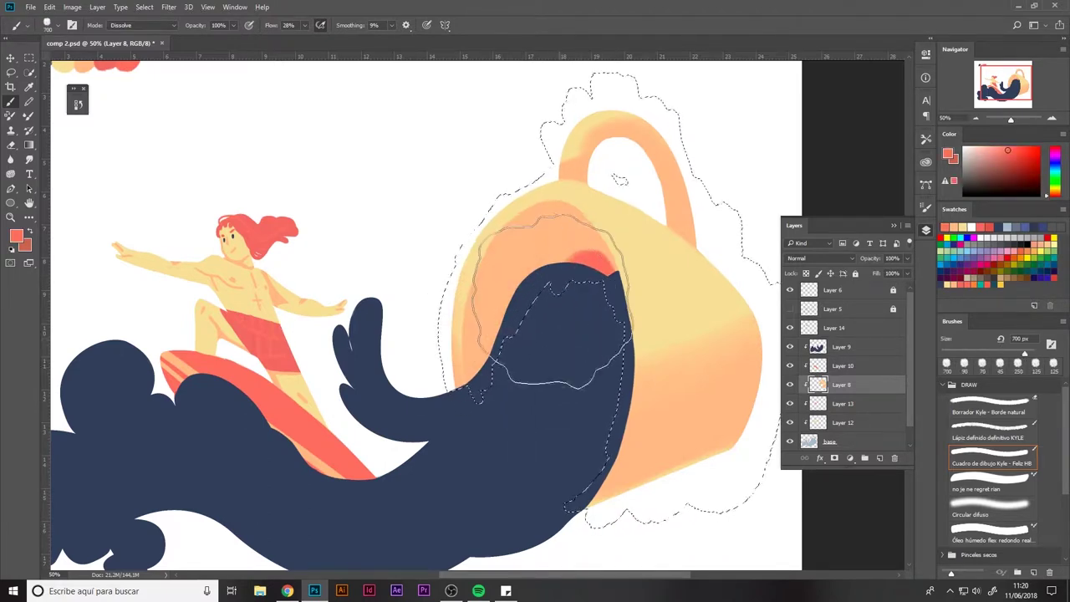
drag(685, 535, 794, 466)
key(ctrl+z)
Paint pale yellow on the mug's right body and orange over its upper body
alt+click(663, 334)
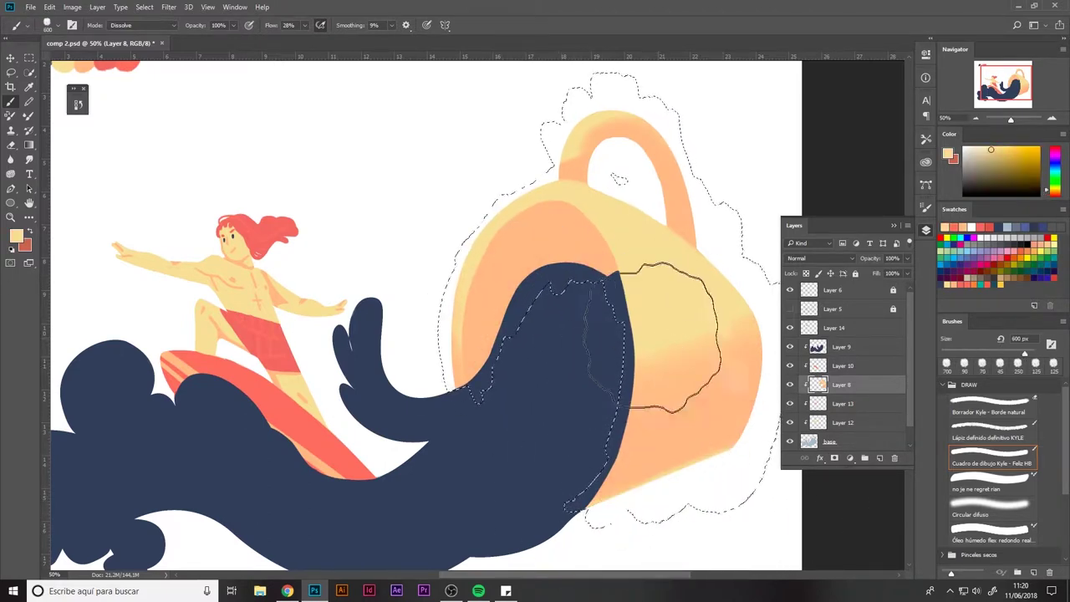
key(bracketleft)
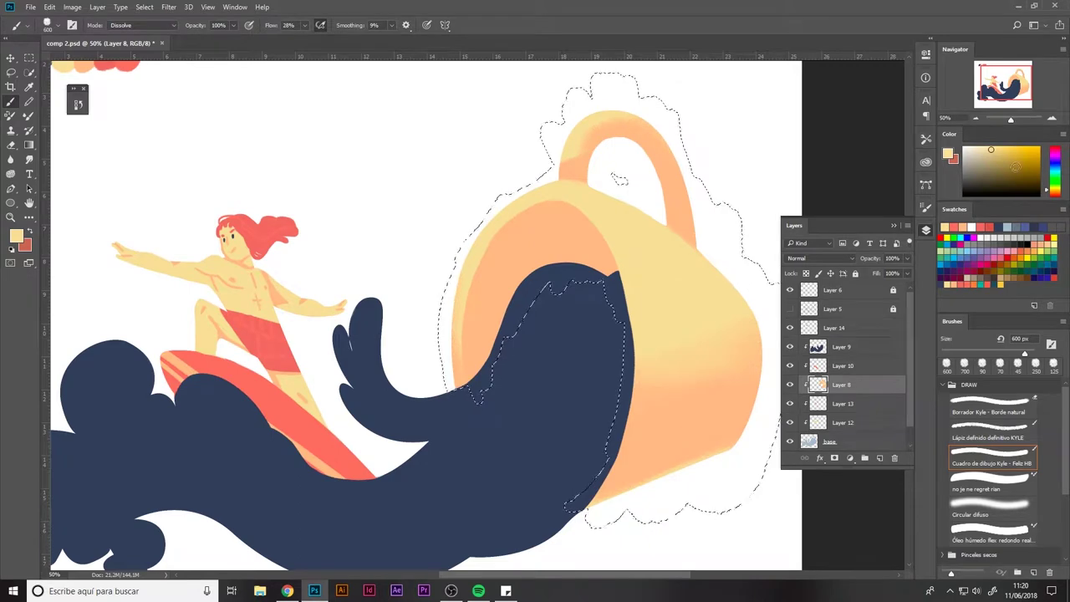
key(bracketleft)
key(bracketleft)
key(bracketleft)
key(bracketleft)
key(bracketleft)
key(bracketleft)
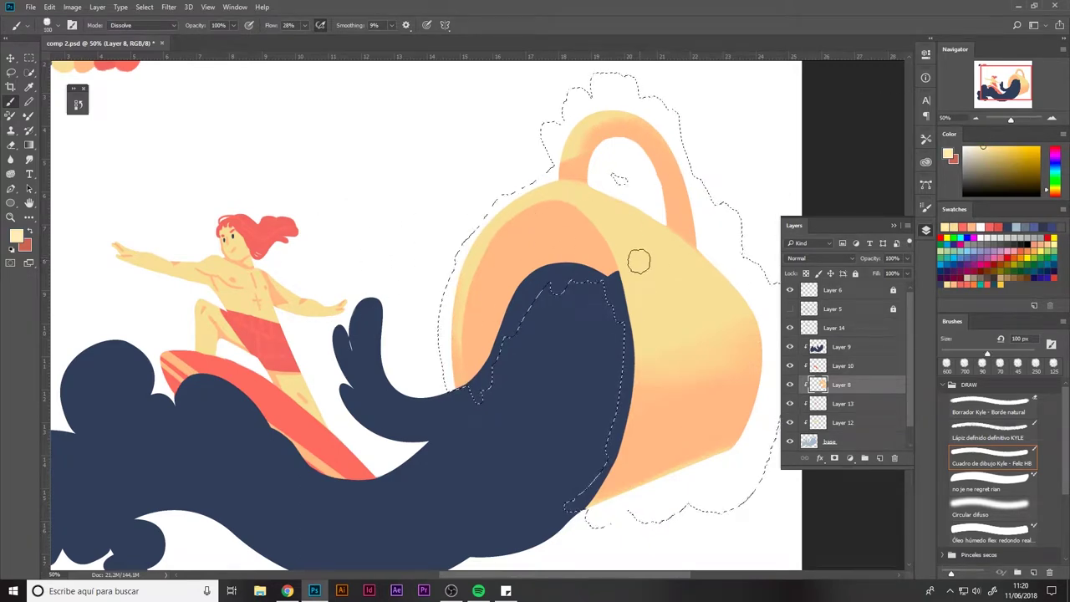
mouse_move(641, 258)
mouse_down()
mouse_move(622, 227)
mouse_move(719, 294)
mouse_move(641, 226)
mouse_move(614, 219)
mouse_move(741, 306)
mouse_up()
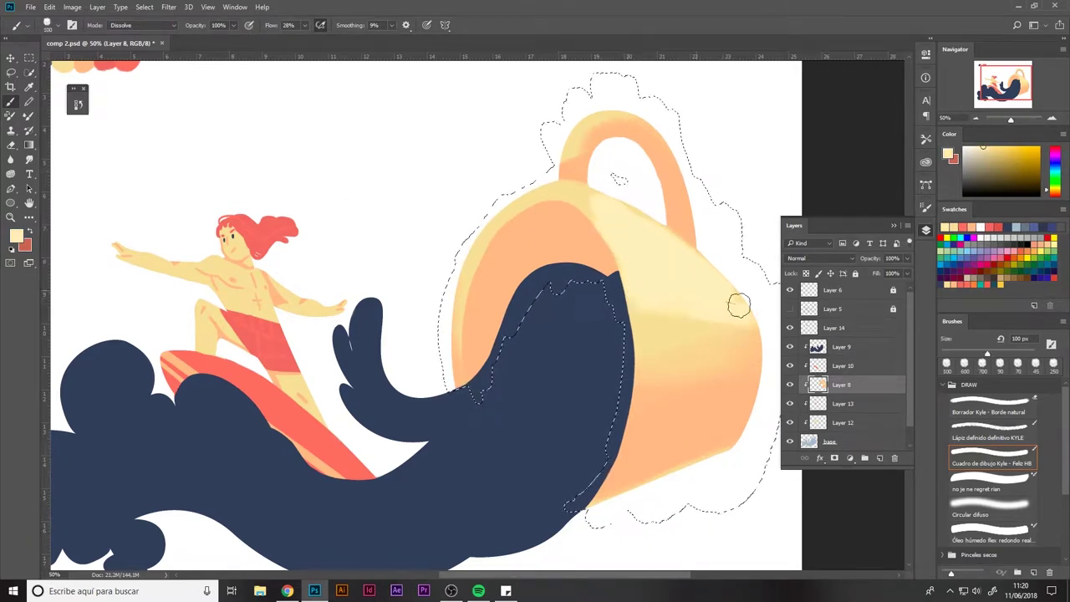
alt+click(571, 221)
drag(571, 221, 702, 301)
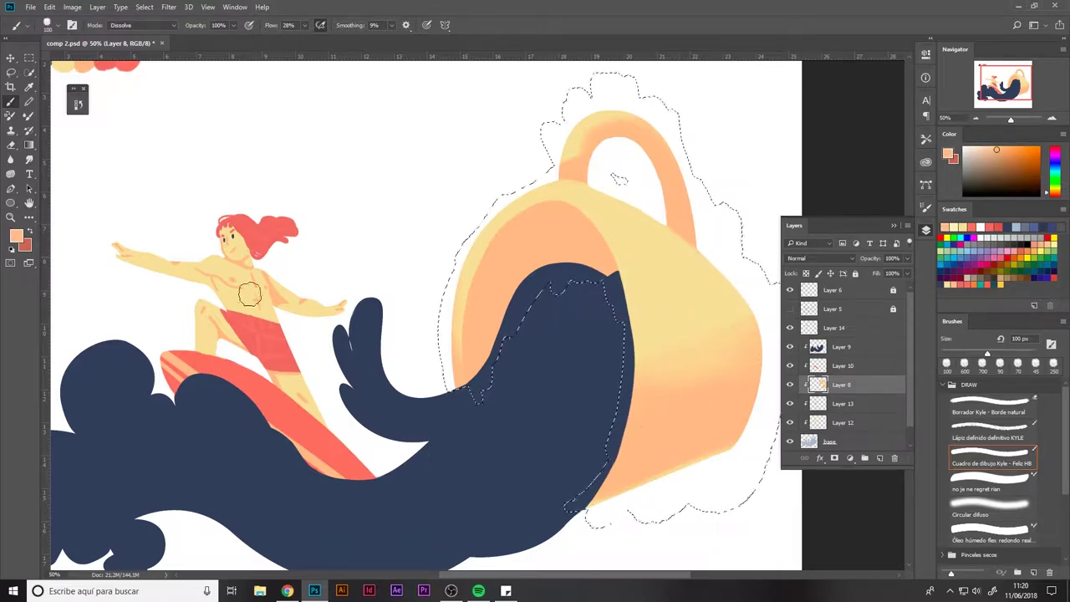
Paint pale yellow over the lower-right mug and peach-orange along its right edge
alt+click(260, 331)
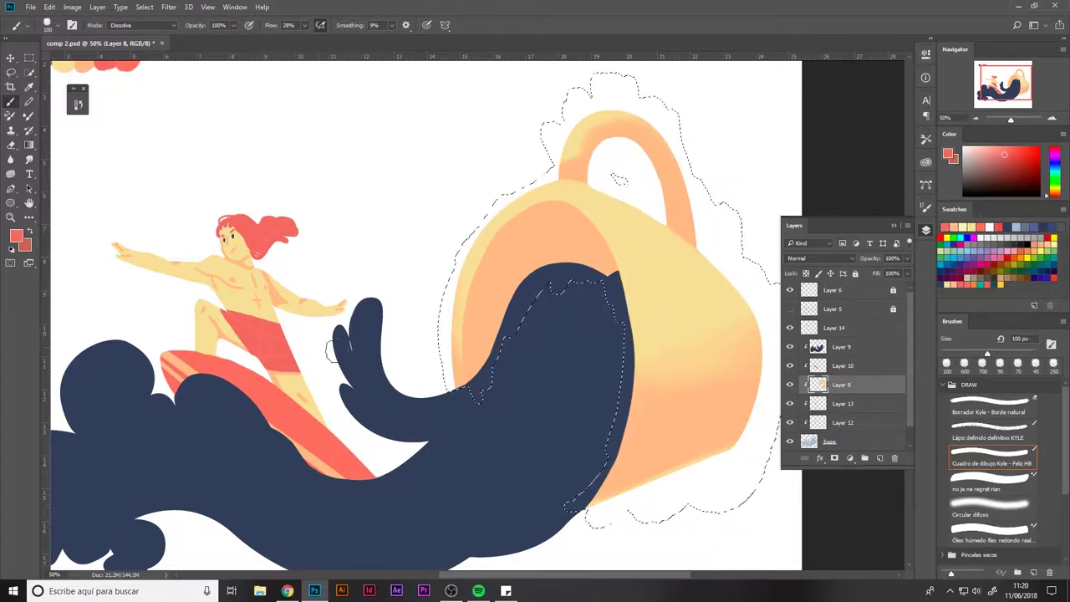
alt+click(703, 418)
key(bracketleft)
key(bracketleft)
mouse_move(722, 465)
mouse_down()
mouse_move(712, 454)
mouse_move(636, 485)
mouse_up()
drag(735, 435, 619, 481)
key(bracketleft)
key(bracketleft)
key(bracketleft)
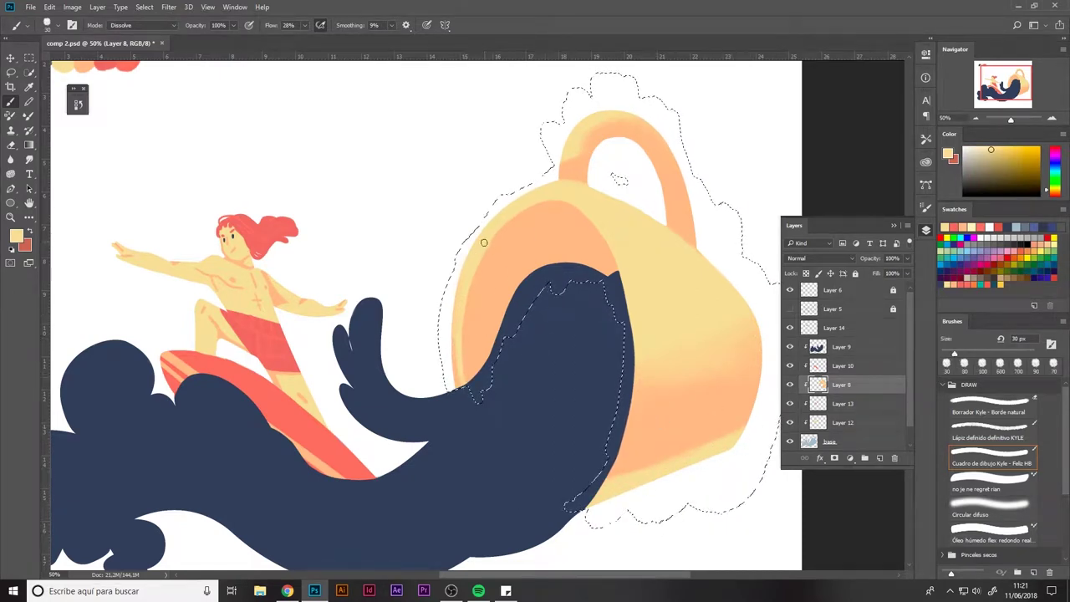
alt+click(485, 251)
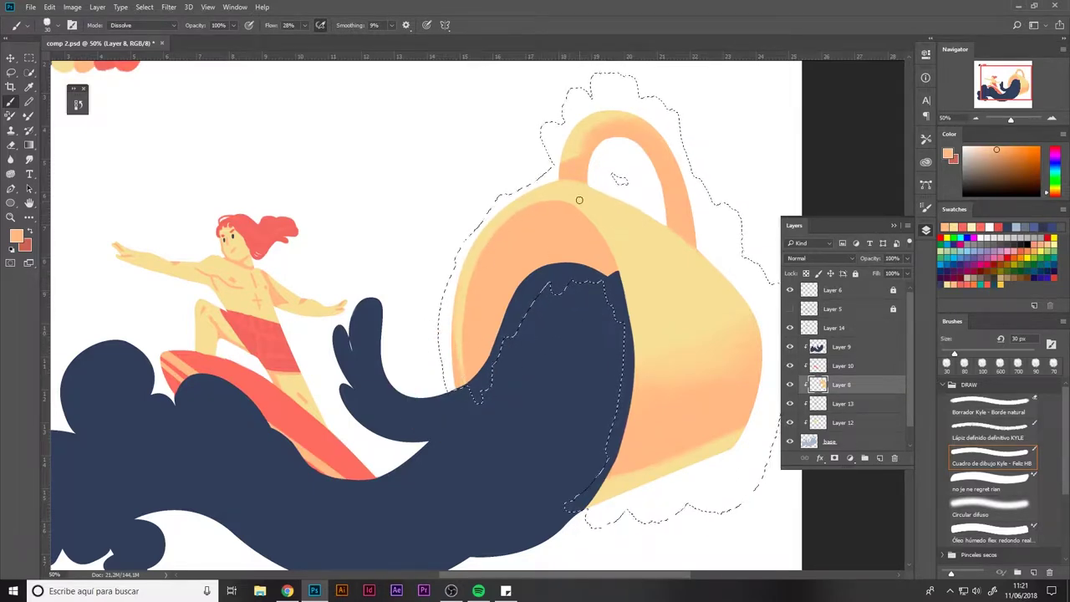
alt+click(662, 228)
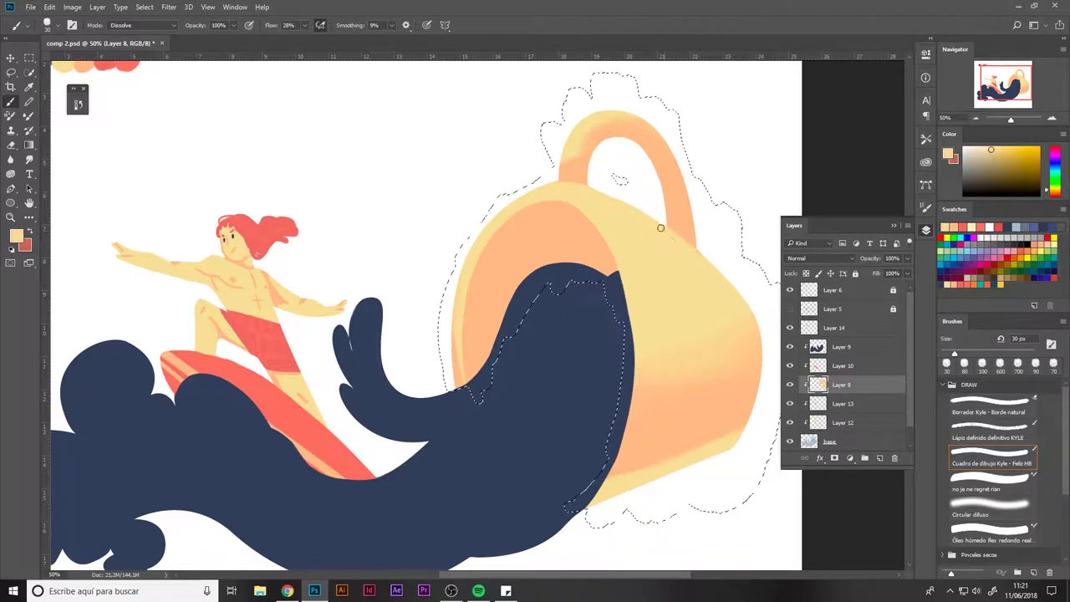
alt+click(740, 287)
key(bracketright)
key(bracketright)
drag(752, 319, 739, 403)
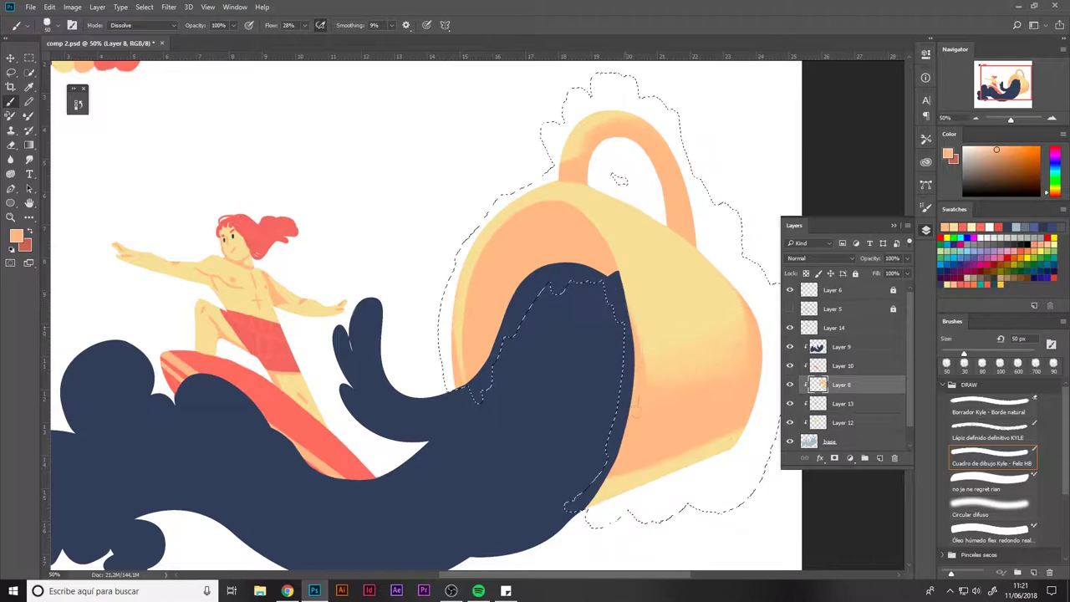
Deselect the mug and load the wave's Layer 9 outline as a selection
key(ctrl+d)
mouse_move(637, 317)
mouse_down()
mouse_move(666, 246)
mouse_move(706, 249)
mouse_up()
click(842, 346)
key(ctrl+shift+d)
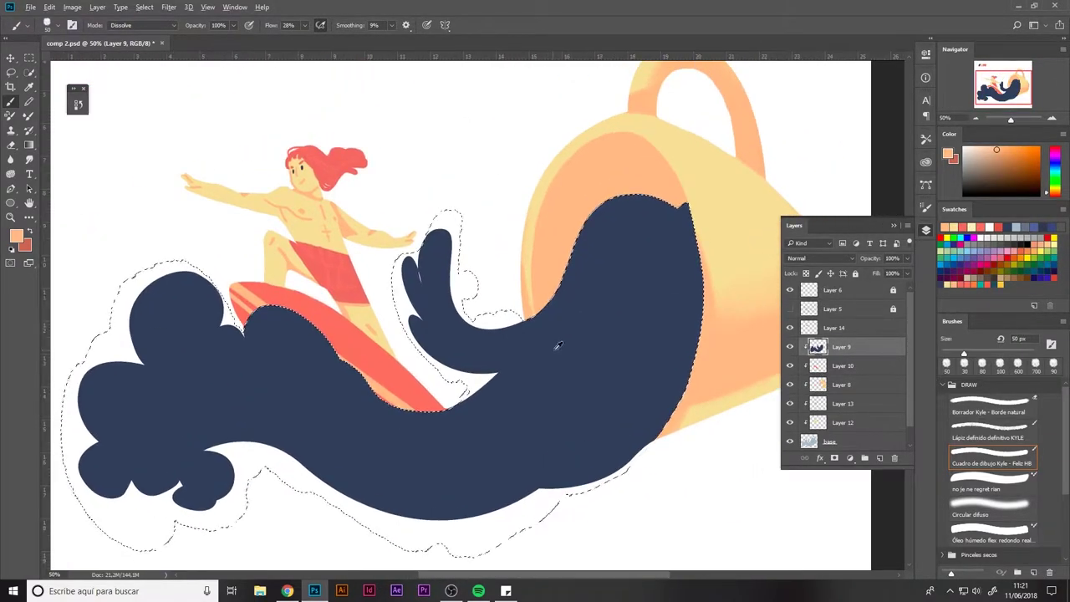
Sample the wave's navy as the painting colour in the Color Picker
key(i)
click(558, 345)
click(16, 236)
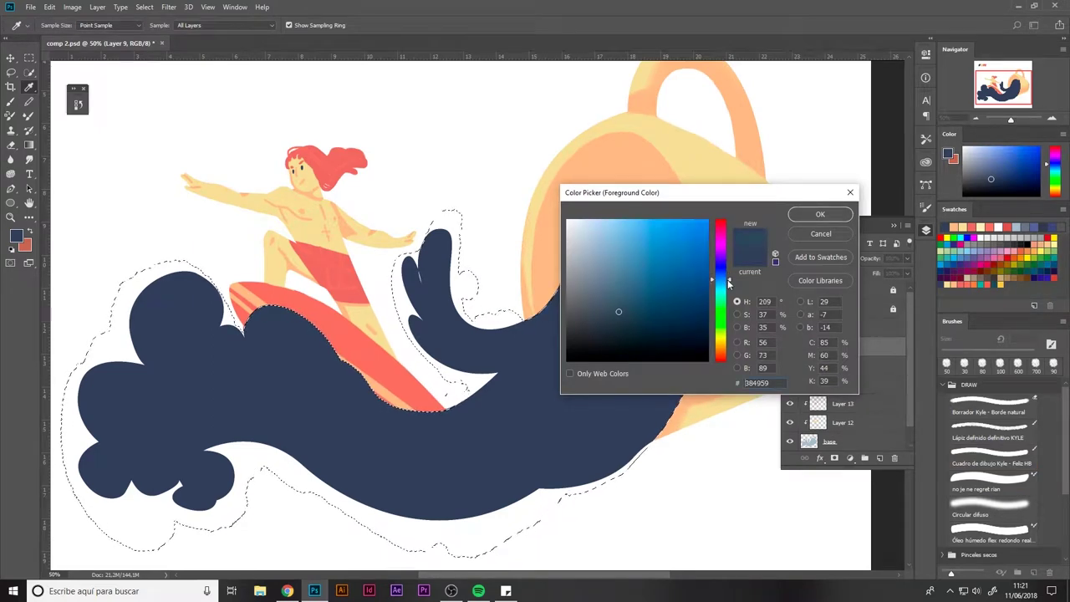
key(Return)
key(b)
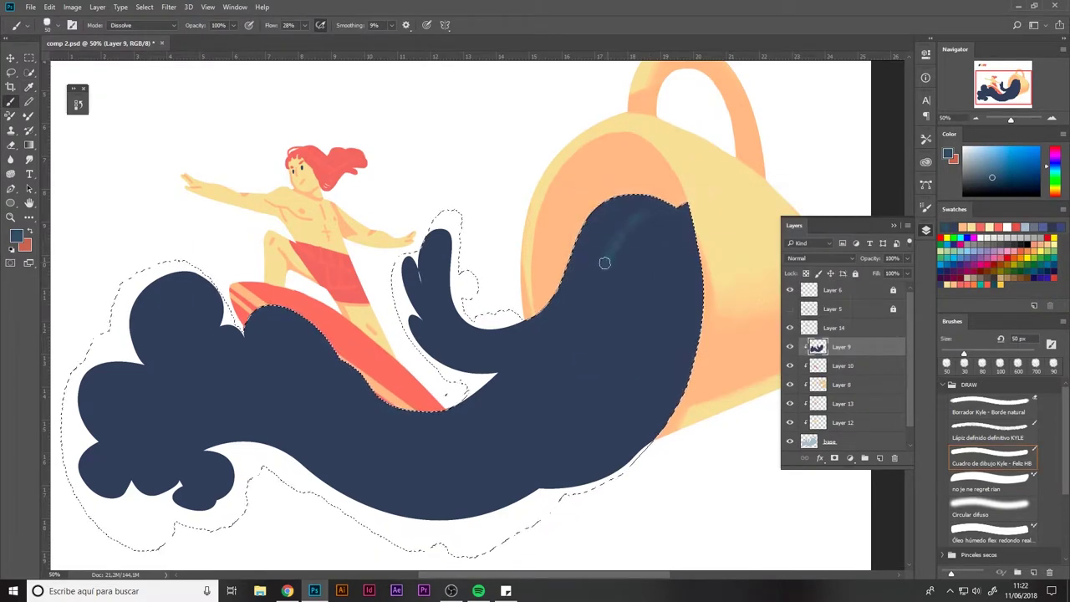
Paint teal Dissolve streaks down the wave's body, middle and upper edges
drag(605, 263, 585, 298)
mouse_move(624, 234)
mouse_down()
mouse_move(560, 359)
mouse_move(489, 351)
mouse_move(474, 363)
mouse_move(566, 317)
mouse_move(674, 210)
mouse_move(614, 258)
mouse_move(607, 334)
mouse_up()
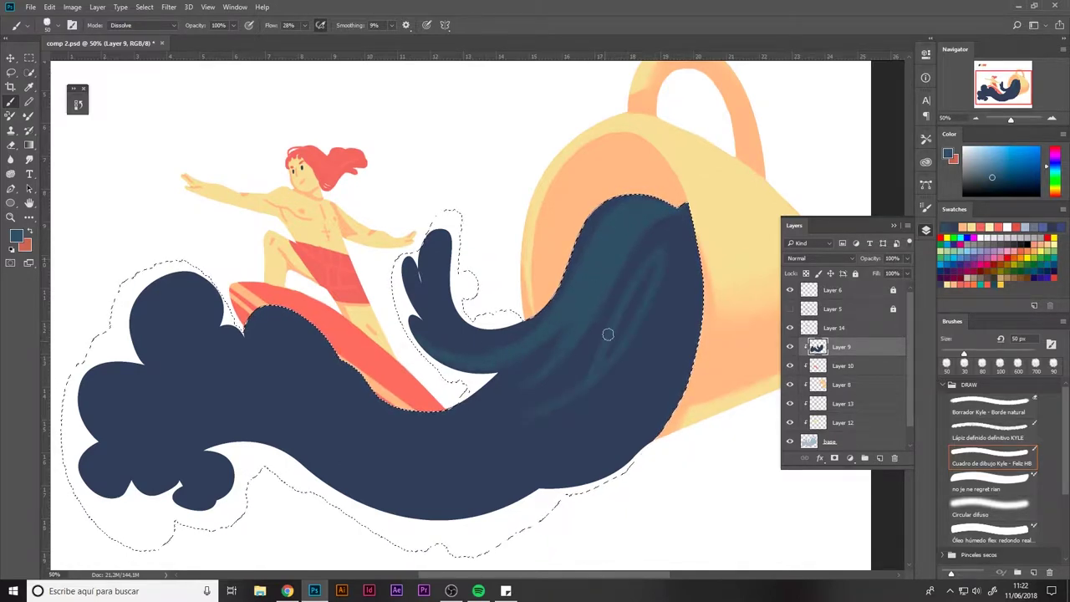
mouse_move(641, 268)
mouse_down()
mouse_move(527, 421)
mouse_move(717, 268)
mouse_up()
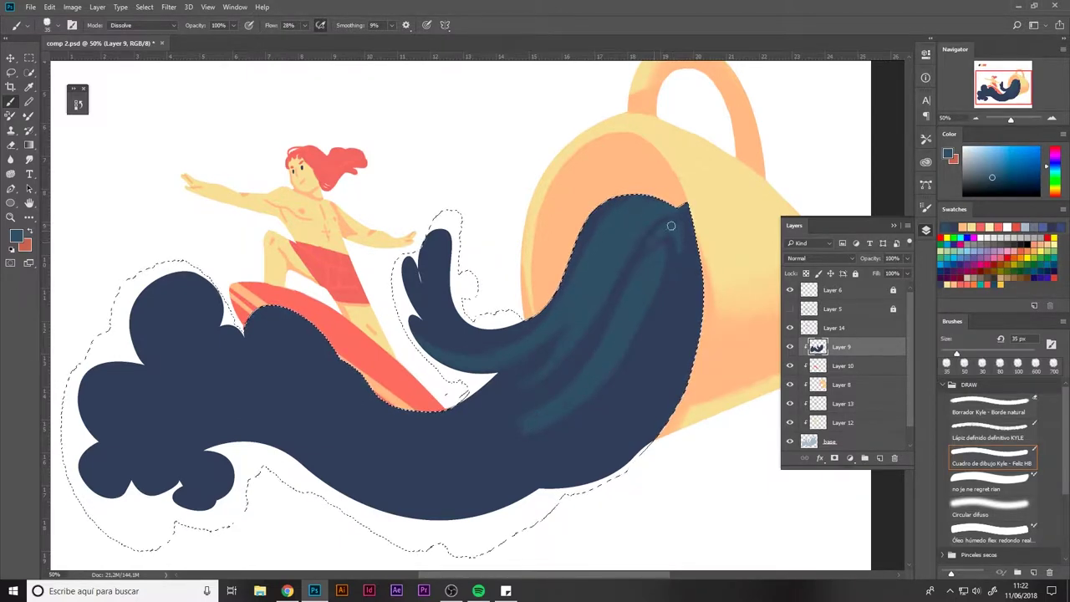
drag(670, 226, 691, 266)
drag(614, 396, 401, 482)
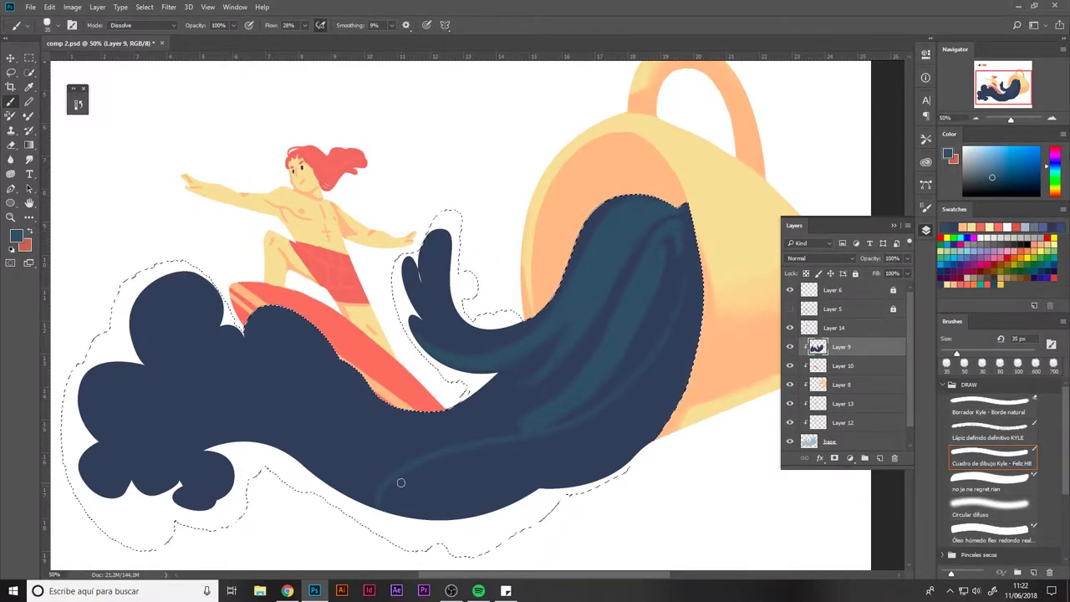
key(ctrl+z)
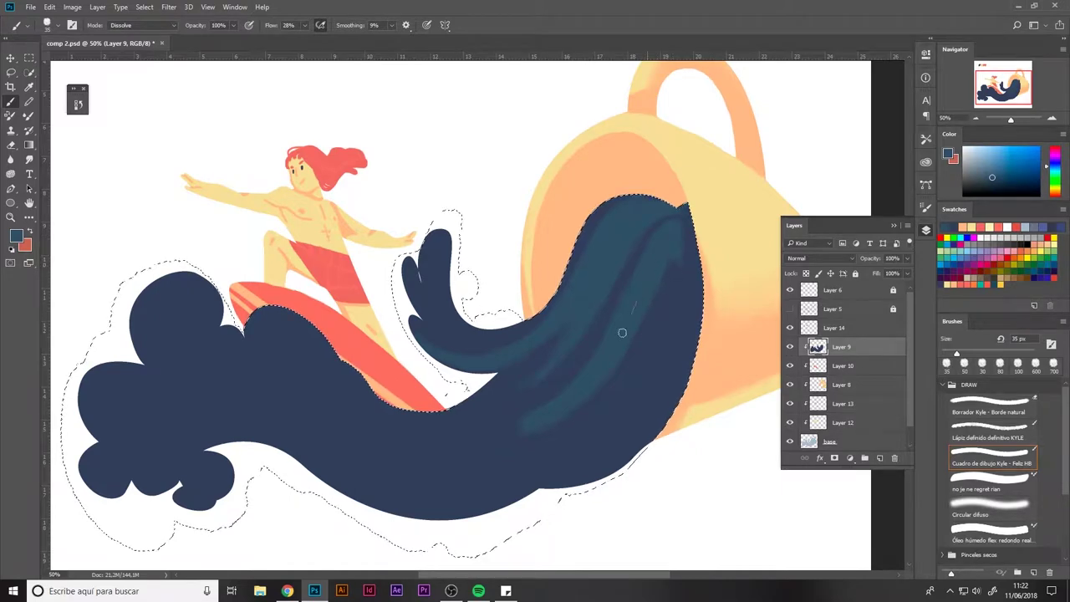
drag(576, 228, 577, 266)
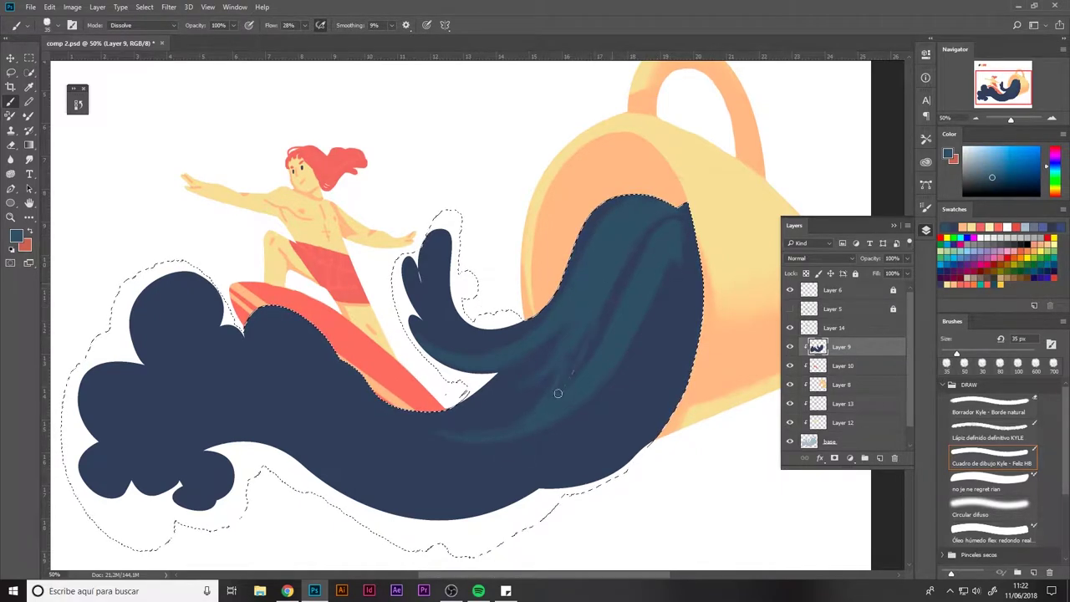
Shade the wave's lower curve and right side in teal with 35–60 px brushes
key(bracketright)
key(bracketright)
key(bracketright)
mouse_move(500, 409)
mouse_down()
mouse_move(573, 390)
mouse_move(431, 439)
mouse_up()
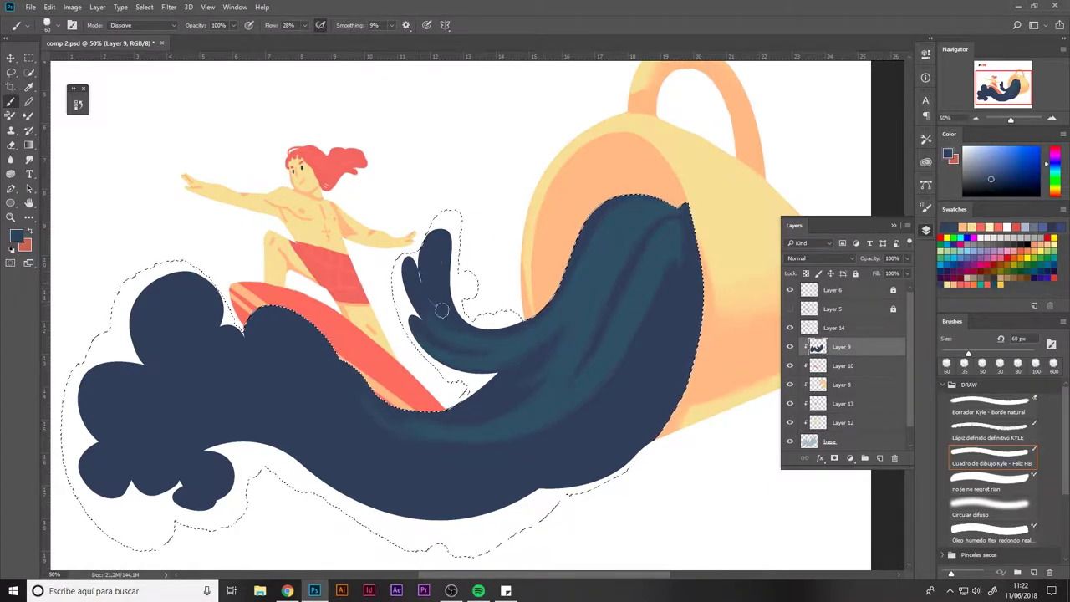
key(bracketleft)
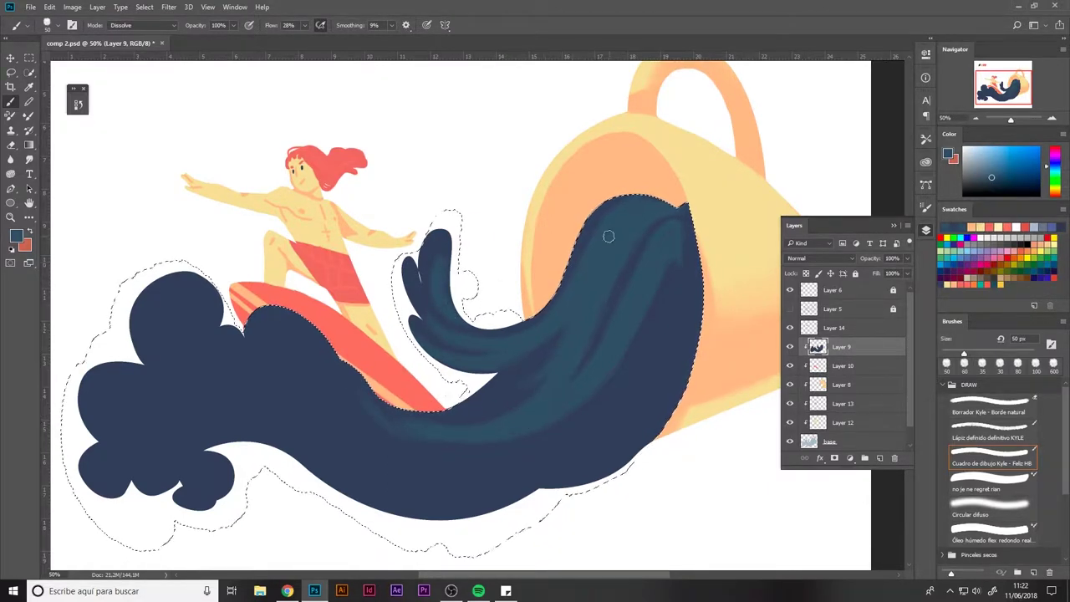
alt+click(552, 347)
key(bracketleft)
key(bracketleft)
key(bracketleft)
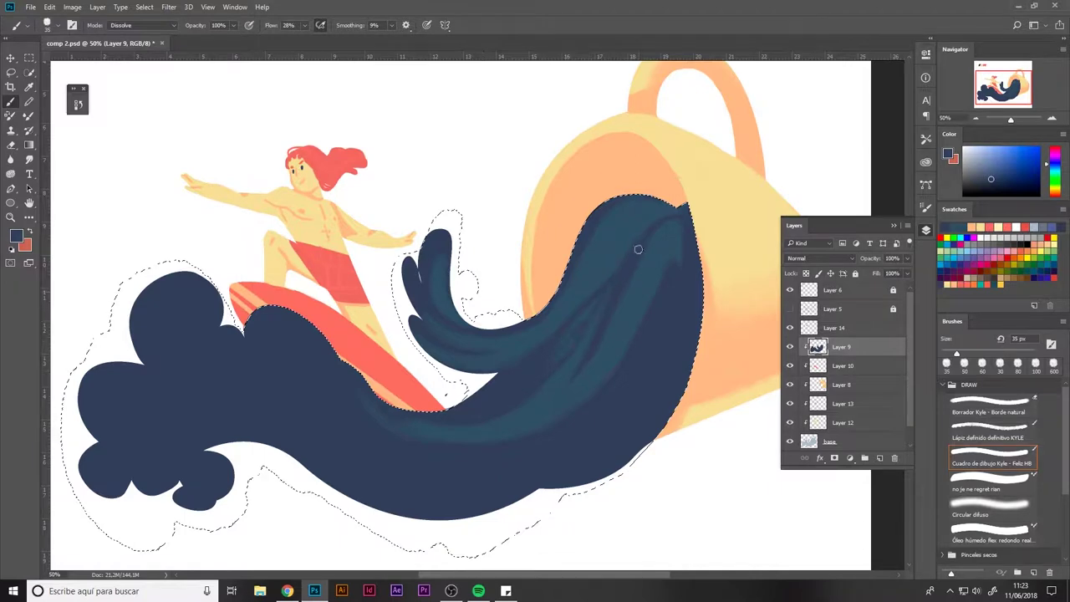
drag(603, 220, 562, 334)
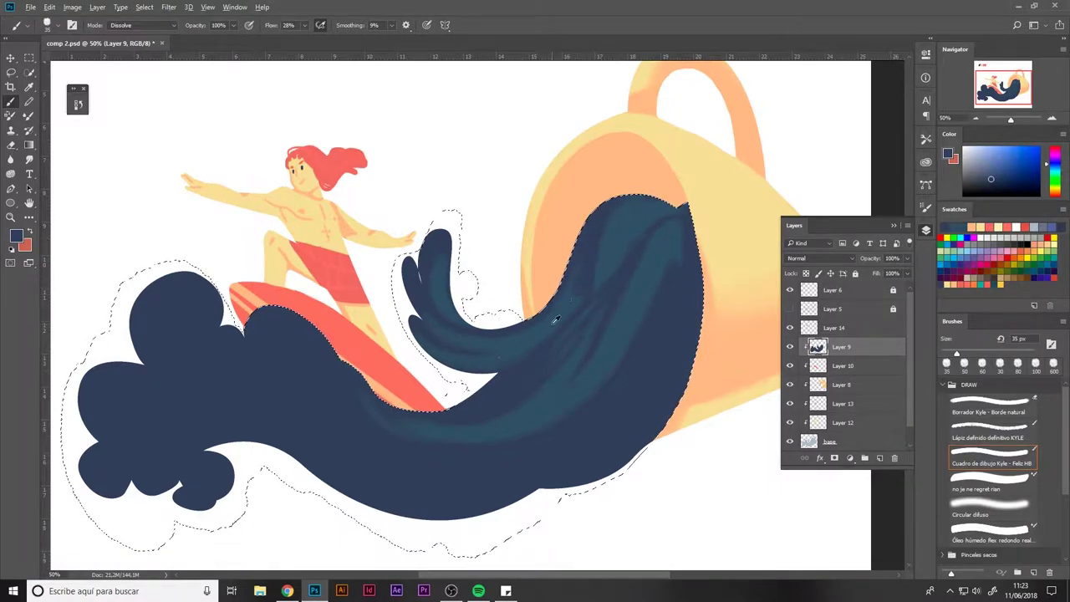
alt+click(555, 319)
key(bracketright)
key(bracketright)
key(bracketright)
mouse_move(619, 387)
mouse_down()
mouse_move(693, 310)
mouse_move(633, 387)
mouse_move(655, 380)
mouse_up()
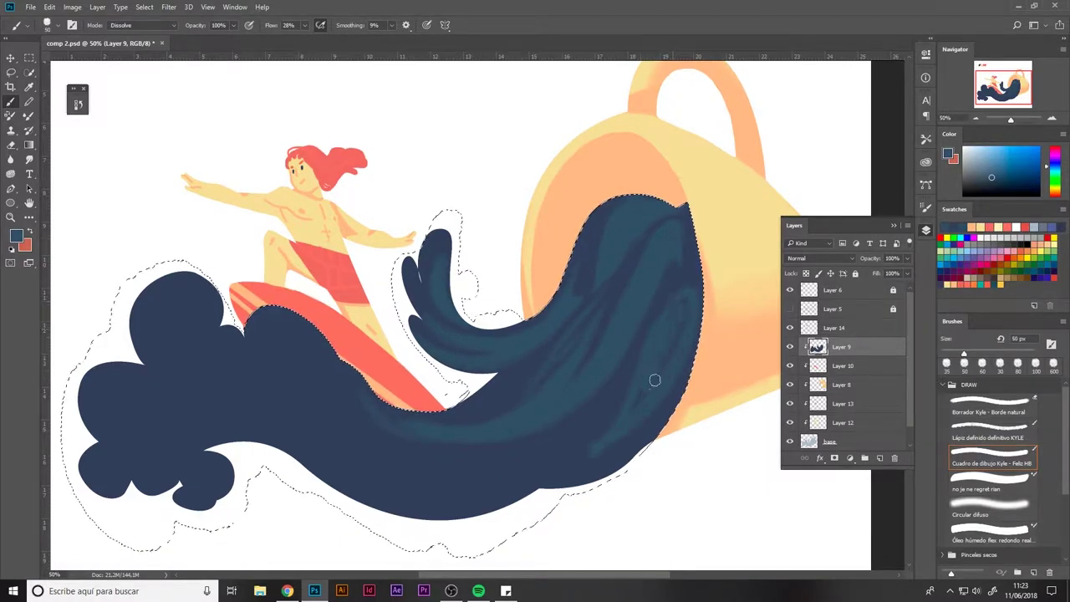
Paint teal strokes across the wave's left side and lower-left lobes
mouse_move(302, 354)
mouse_down()
mouse_move(271, 315)
mouse_move(322, 370)
mouse_move(287, 381)
mouse_up()
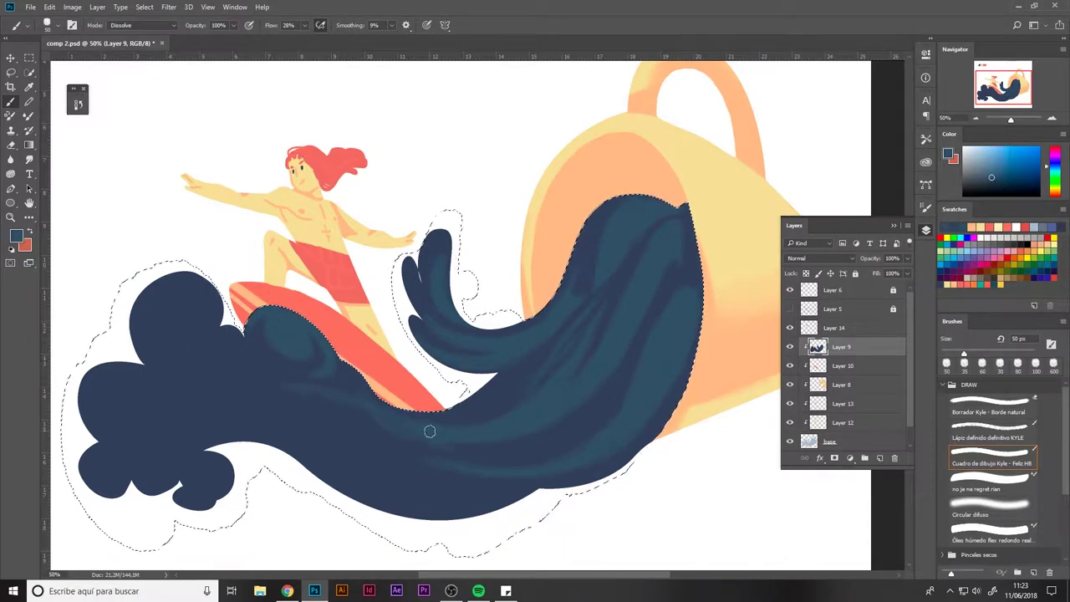
mouse_move(236, 429)
mouse_down()
mouse_move(521, 470)
mouse_move(277, 423)
mouse_move(165, 424)
mouse_move(167, 311)
mouse_move(184, 359)
mouse_move(246, 351)
mouse_move(477, 477)
mouse_move(587, 376)
mouse_move(393, 470)
mouse_move(549, 416)
mouse_move(386, 470)
mouse_move(139, 460)
mouse_up()
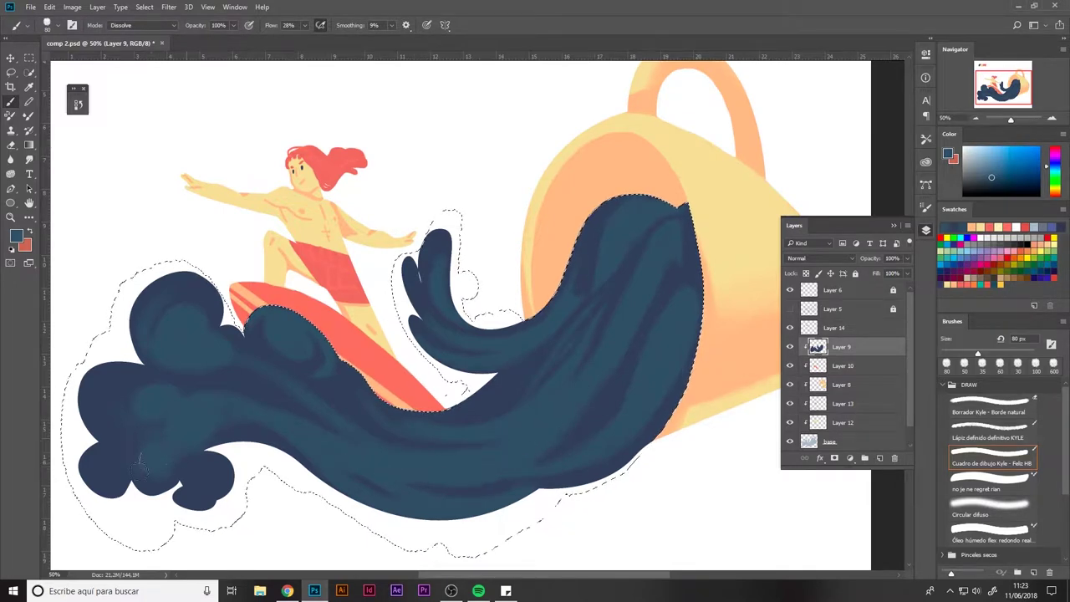
mouse_move(101, 414)
mouse_down()
mouse_move(205, 471)
mouse_move(169, 360)
mouse_up()
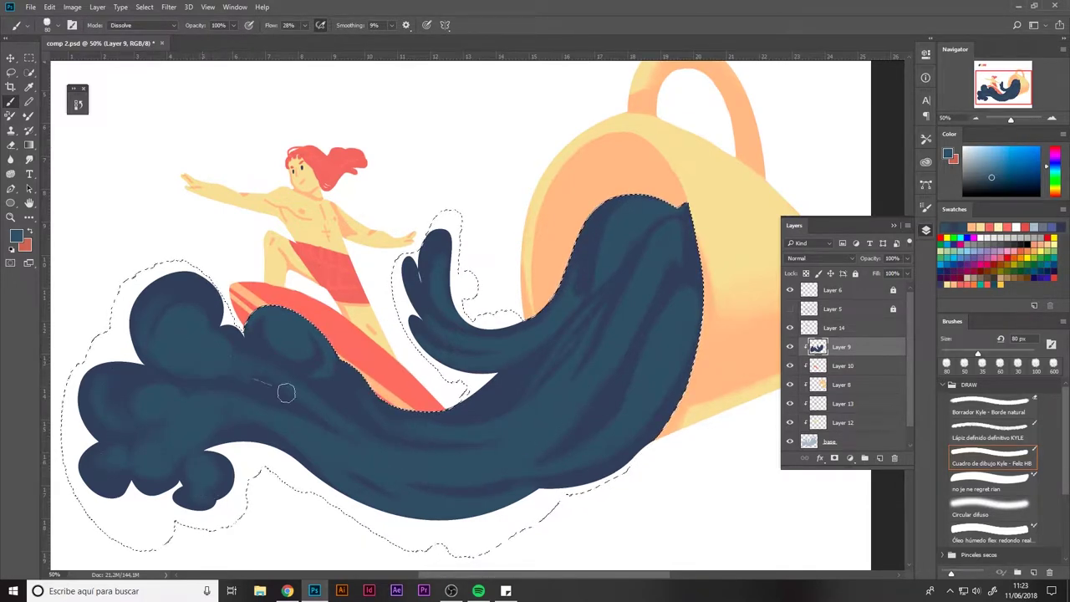
key(bracketleft)
key(bracketleft)
key(bracketleft)
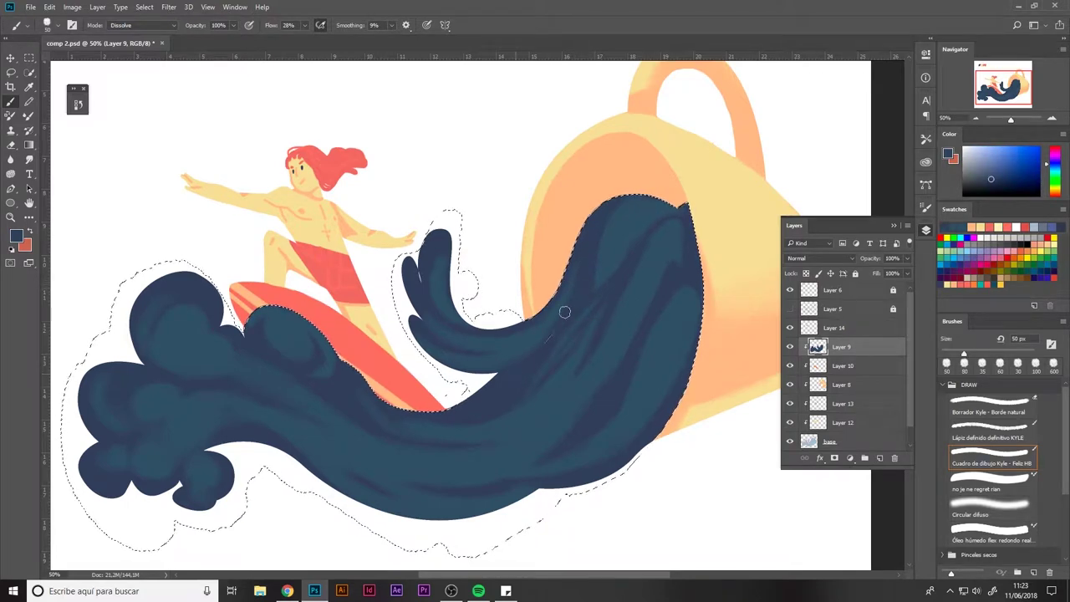
alt+click(586, 292)
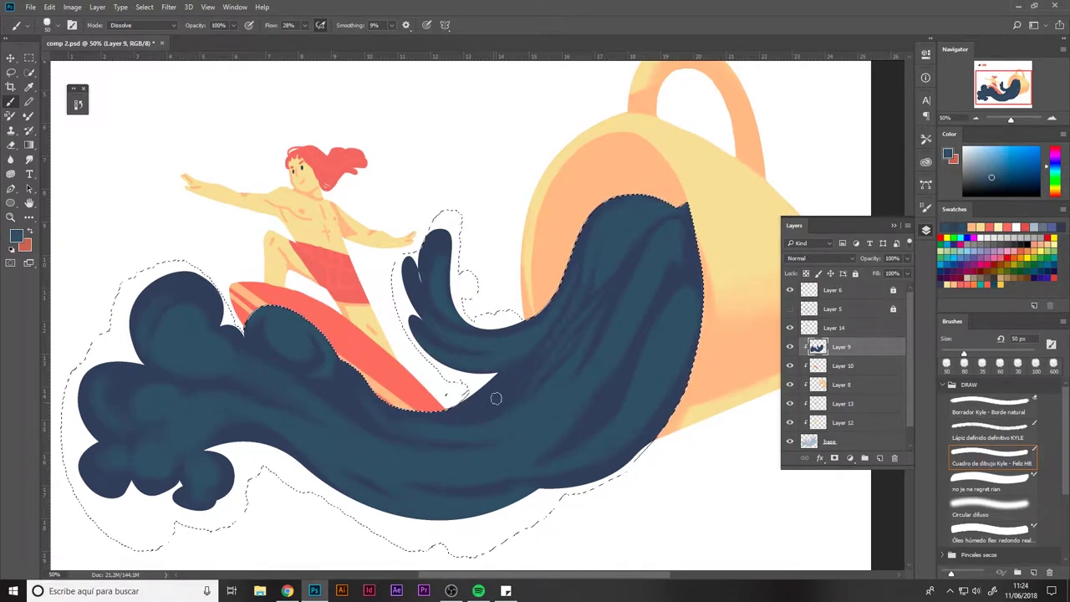
alt+click(381, 415)
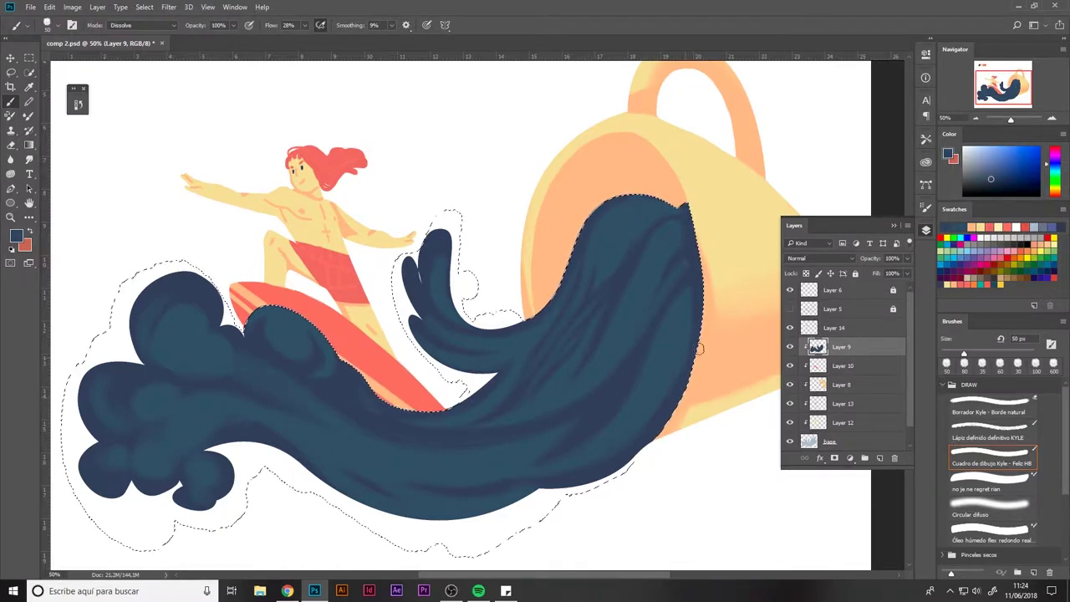
click(16, 236)
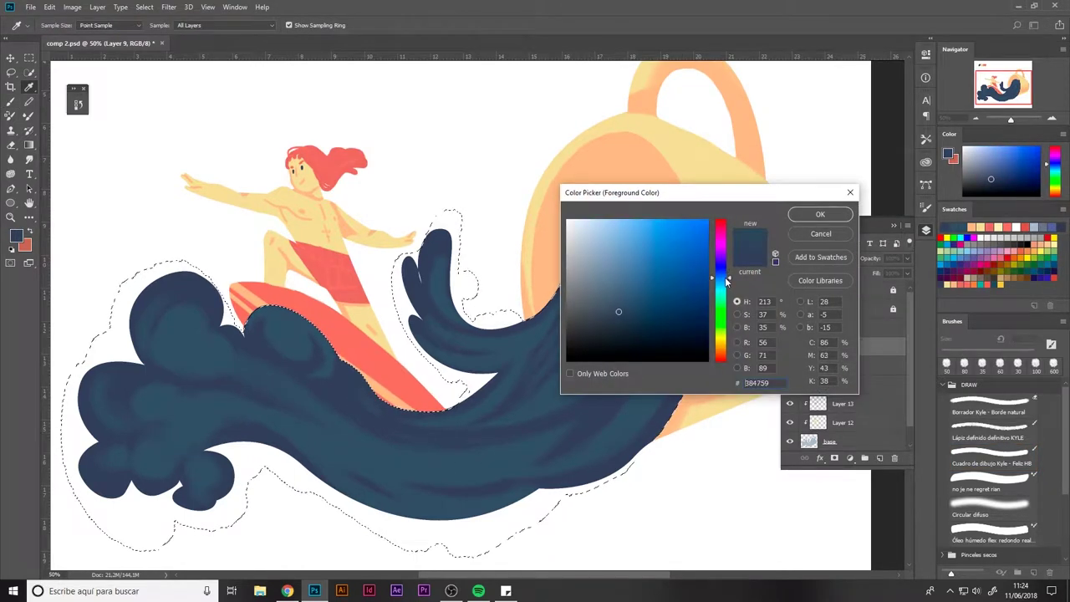
Choose a lighter blue and dab a light-blue highlight on the wave's lower curve
click(819, 232)
click(16, 237)
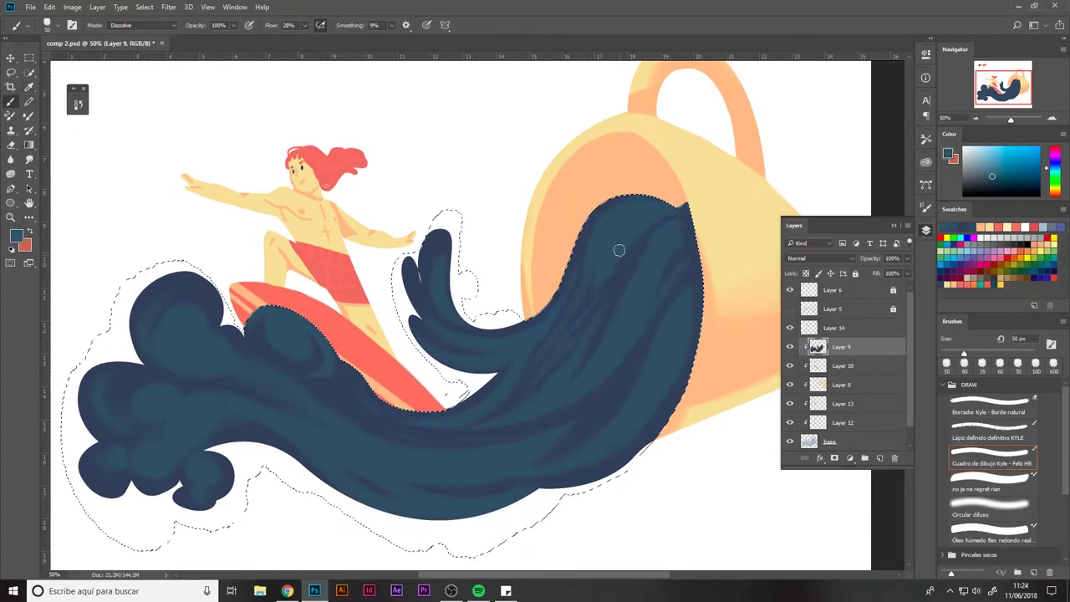
click(16, 236)
click(666, 280)
key(Return)
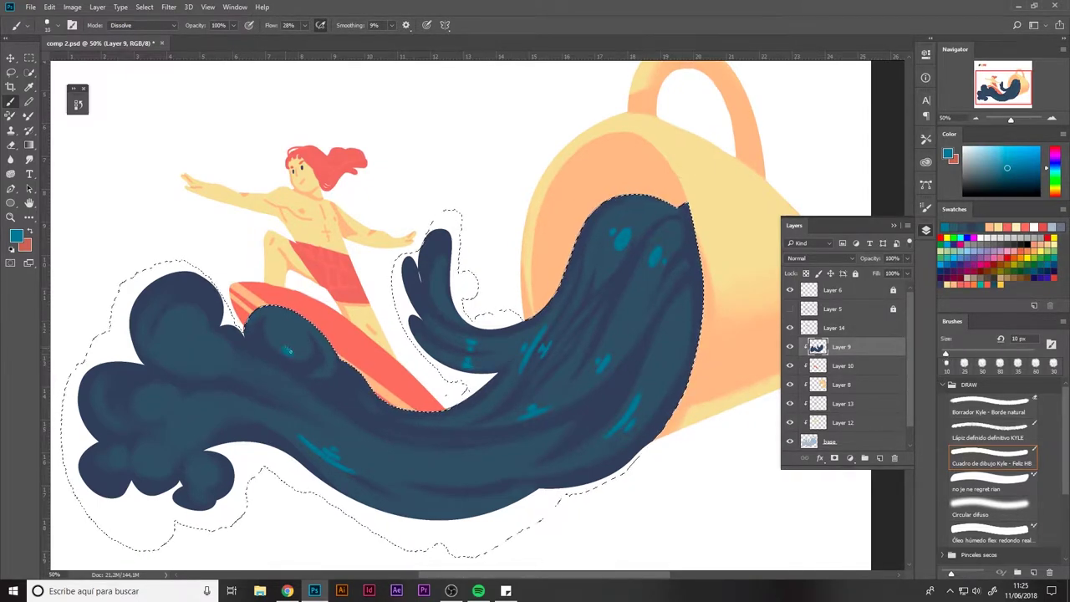
drag(442, 474, 413, 473)
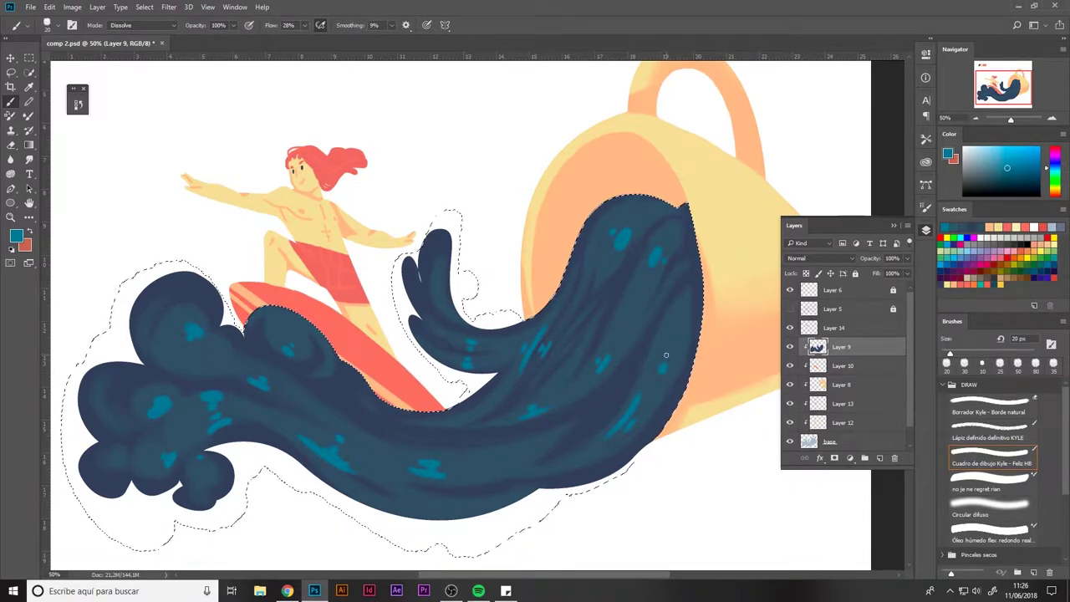
click(16, 236)
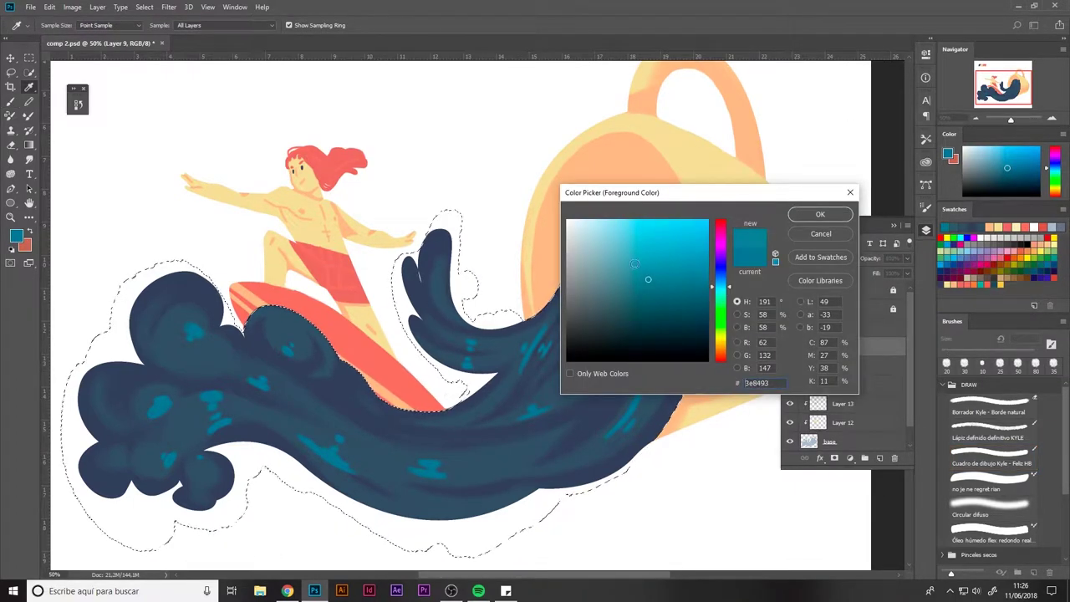
Pick a brighter cyan, undo the earlier highlight strokes, and paint the left curl's top at 45 px
click(833, 212)
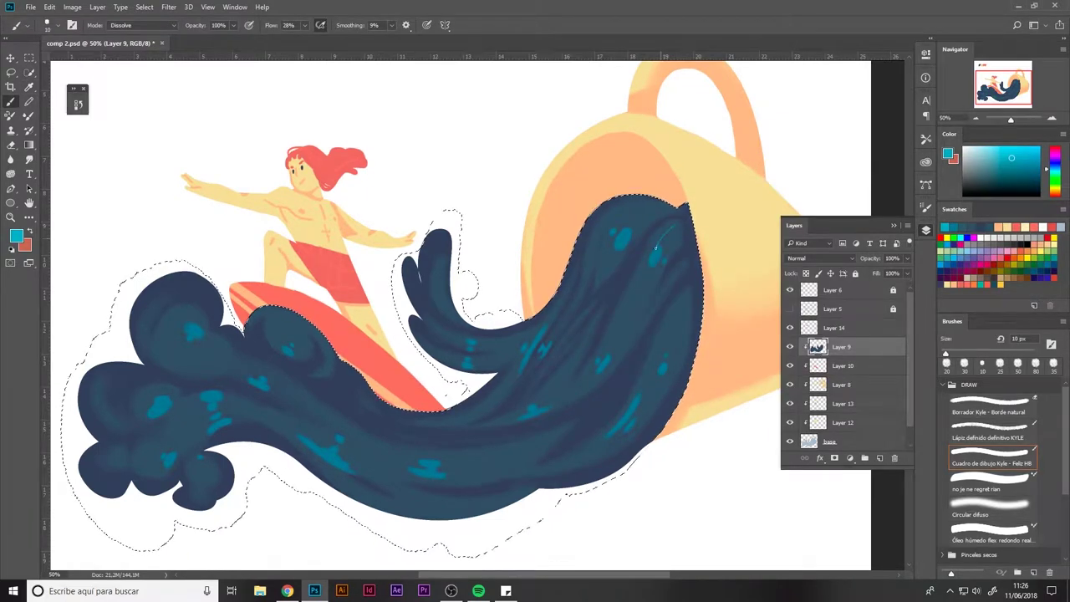
key(ctrl+z)
drag(612, 343, 666, 234)
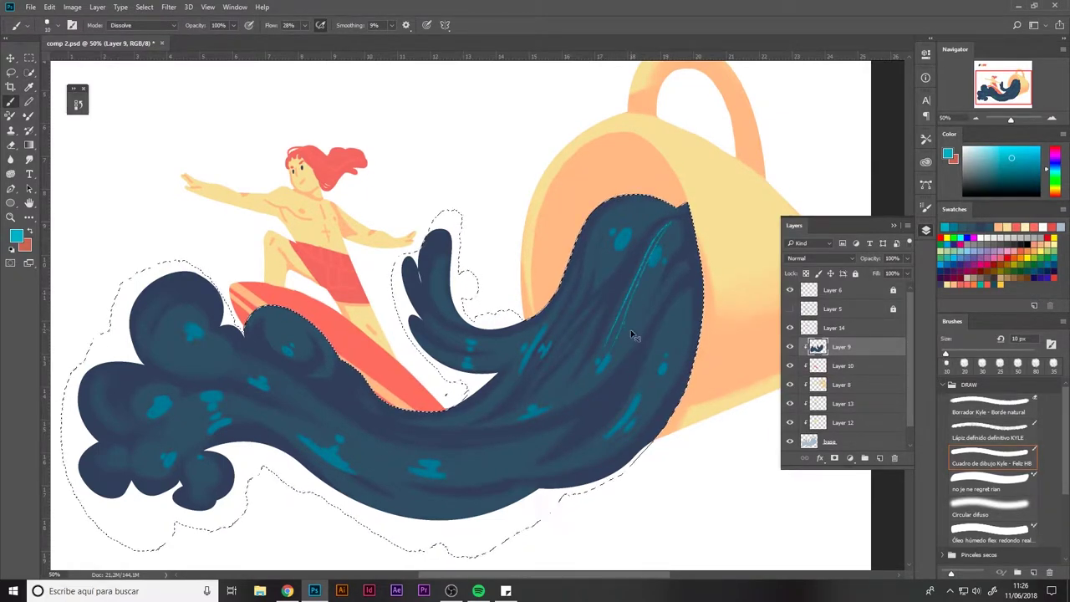
key(ctrl+z)
key(bracketright)
key(bracketright)
key(bracketright)
mouse_move(163, 291)
mouse_down()
mouse_move(163, 328)
mouse_move(140, 330)
mouse_move(187, 333)
mouse_move(188, 343)
mouse_up()
At 70 px, paint cyan into the middle curl, upper-right curl and lower-left lobe
key(bracketright)
key(bracketright)
key(bracketright)
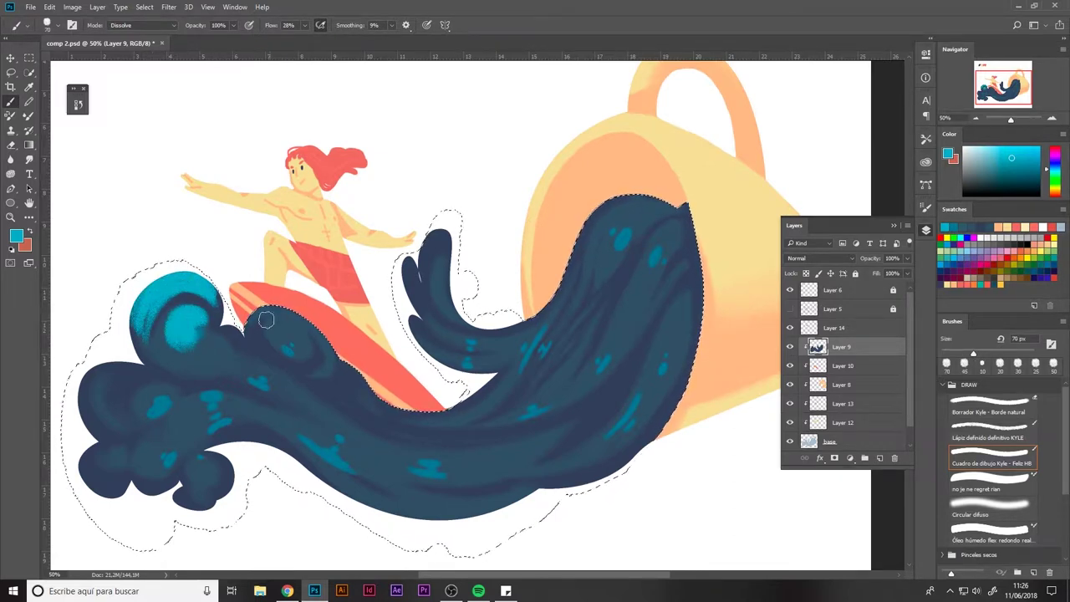
mouse_move(266, 320)
mouse_down()
mouse_move(284, 336)
mouse_move(294, 327)
mouse_up()
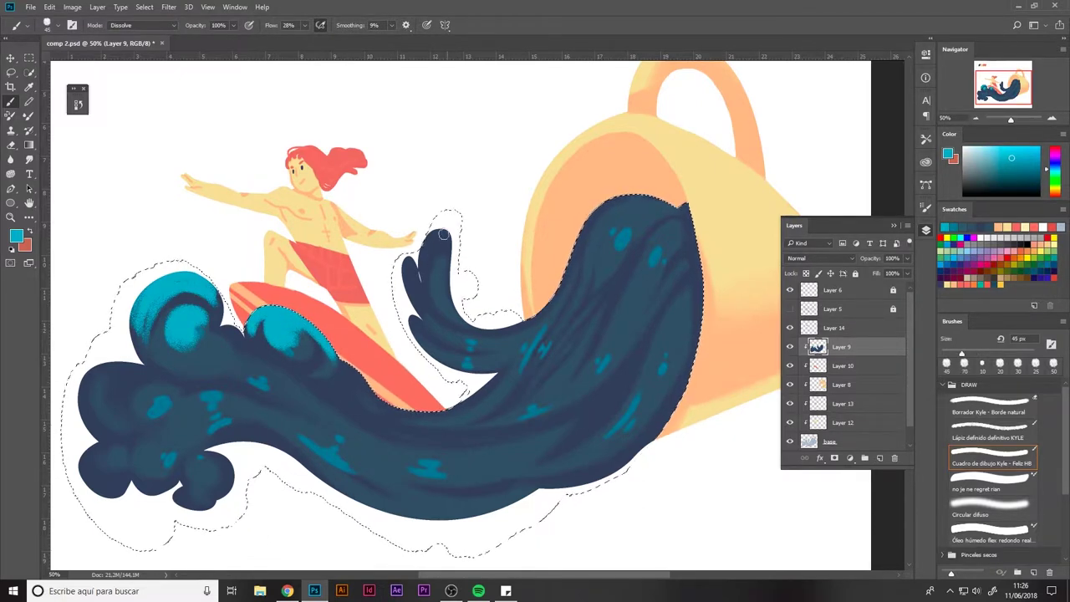
mouse_move(424, 279)
mouse_down()
mouse_move(437, 252)
mouse_move(415, 284)
mouse_move(413, 302)
mouse_move(426, 311)
mouse_up()
drag(416, 271, 418, 317)
mouse_move(84, 377)
mouse_down()
mouse_move(92, 439)
mouse_move(125, 447)
mouse_move(84, 470)
mouse_move(138, 481)
mouse_move(158, 437)
mouse_move(151, 489)
mouse_move(184, 493)
mouse_move(183, 474)
mouse_move(220, 466)
mouse_move(225, 481)
mouse_up()
Resize the brush to 45 px and brush cyan along the big wave's top-left edge
key(bracketright)
key(bracketright)
key(bracketright)
key(bracketleft)
key(bracketleft)
key(bracketleft)
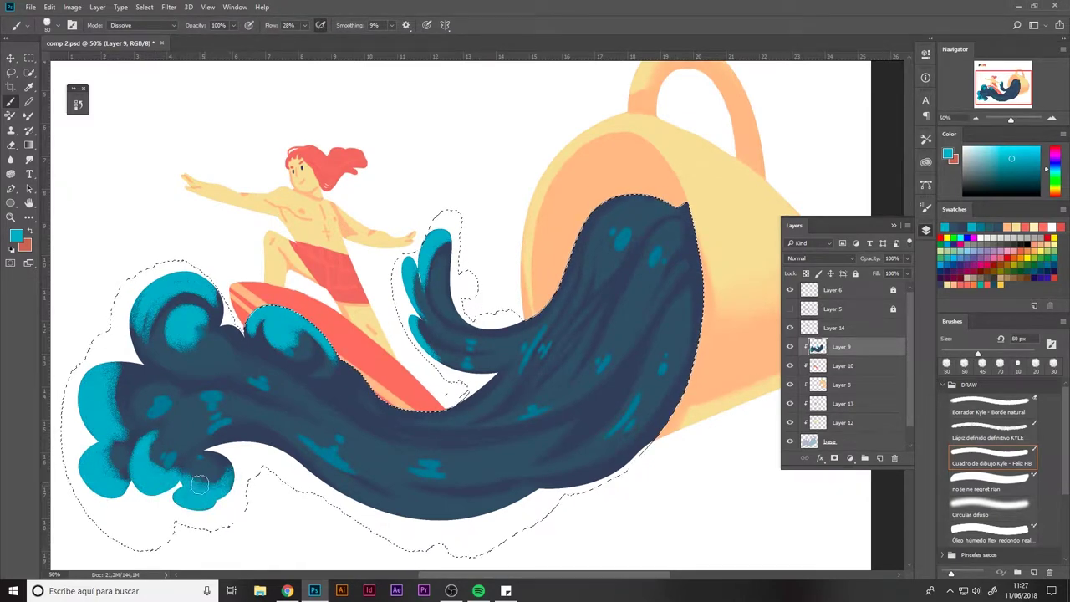
key(bracketright)
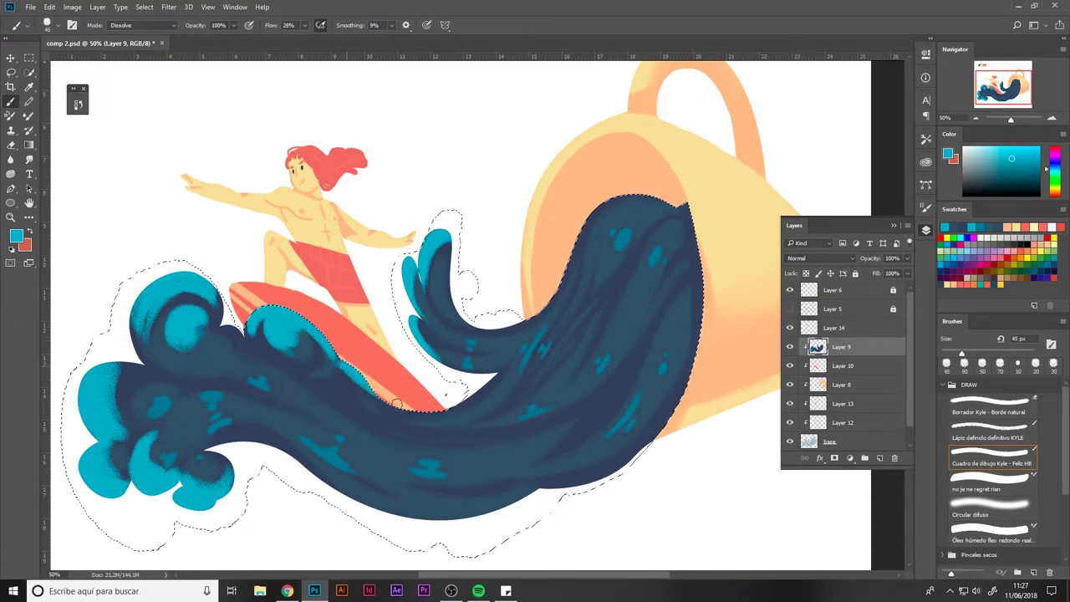
key(bracketleft)
key(bracketleft)
mouse_move(632, 196)
mouse_down()
mouse_move(548, 309)
mouse_move(577, 268)
mouse_up()
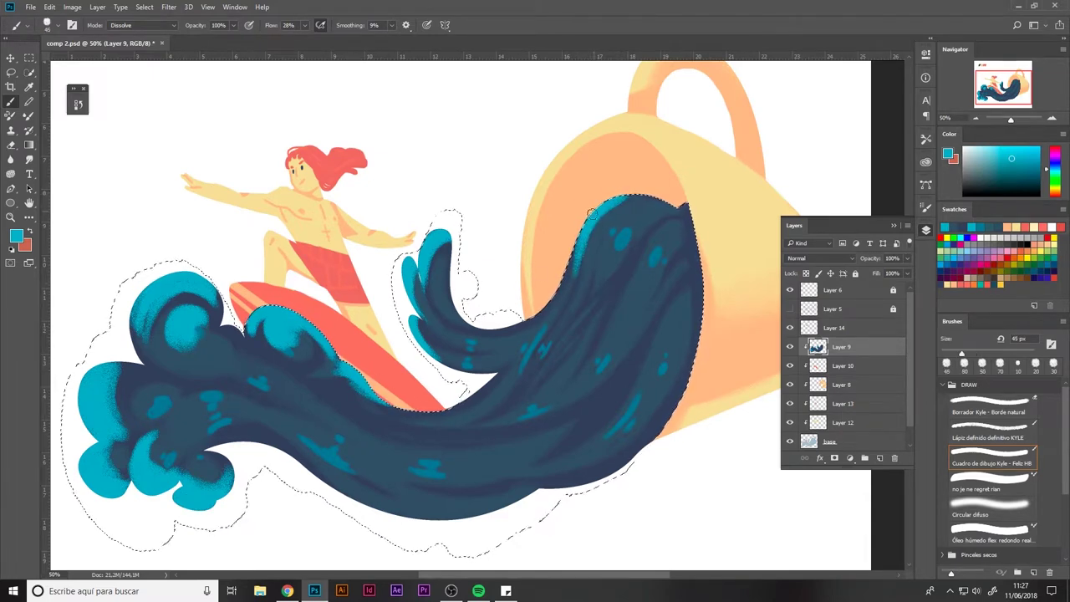
mouse_move(594, 209)
mouse_down()
mouse_move(543, 309)
mouse_move(560, 292)
mouse_up()
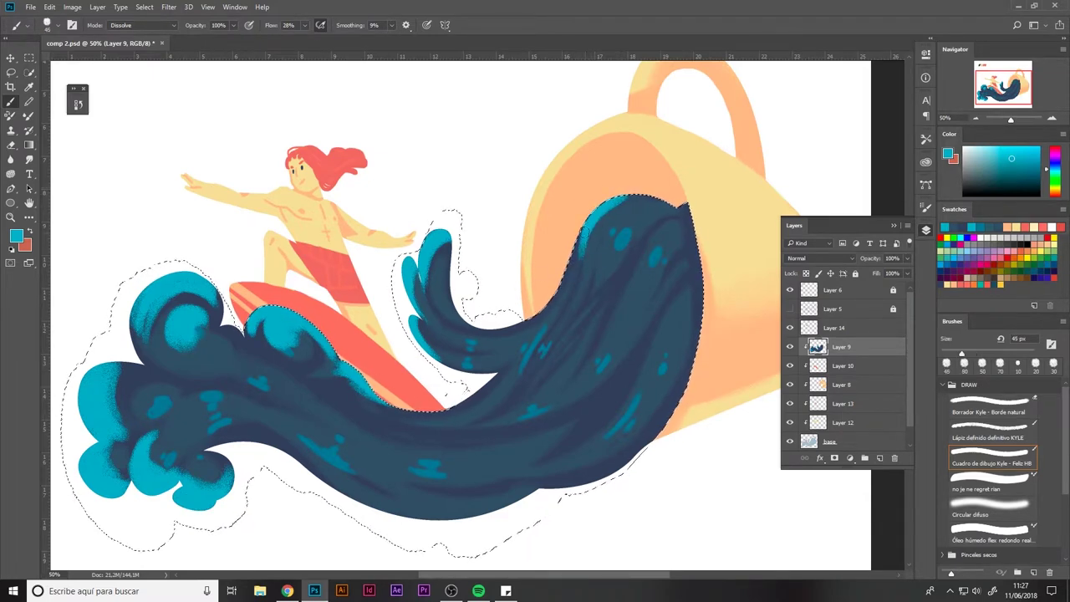
click(16, 236)
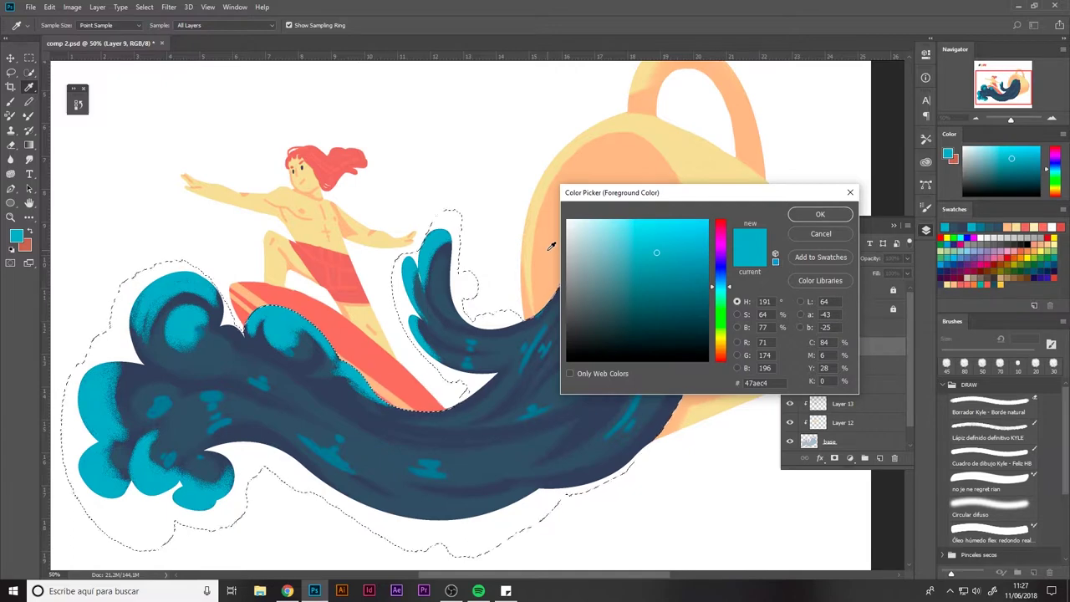
Choose pale mint and paint highlights and speckles on the upper-left wave crest
drag(638, 222, 618, 206)
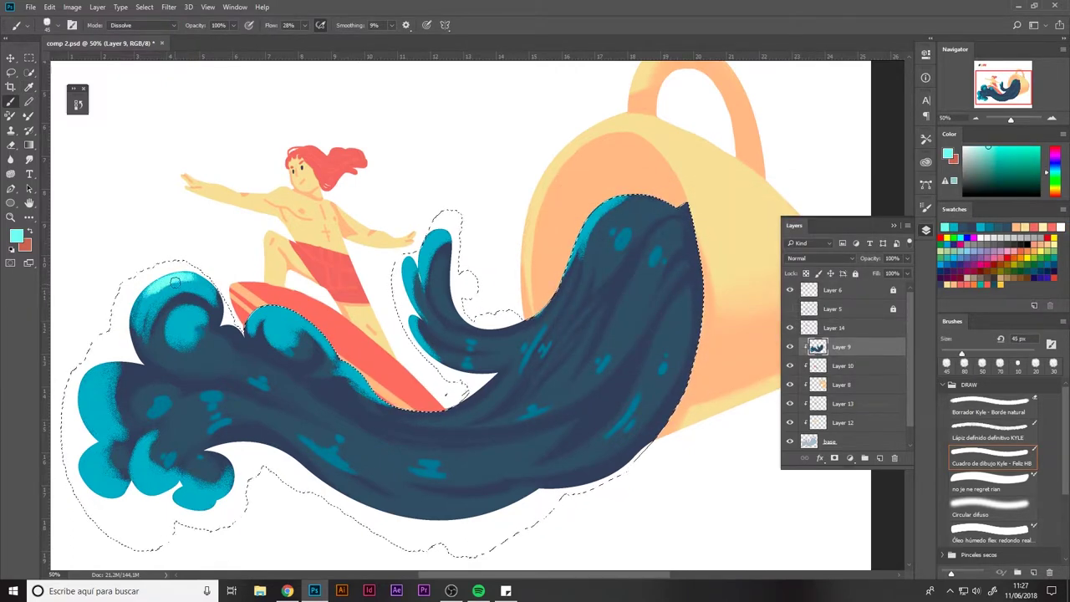
mouse_move(176, 282)
mouse_down()
mouse_move(197, 303)
mouse_move(139, 296)
mouse_up()
key(bracketleft)
key(bracketleft)
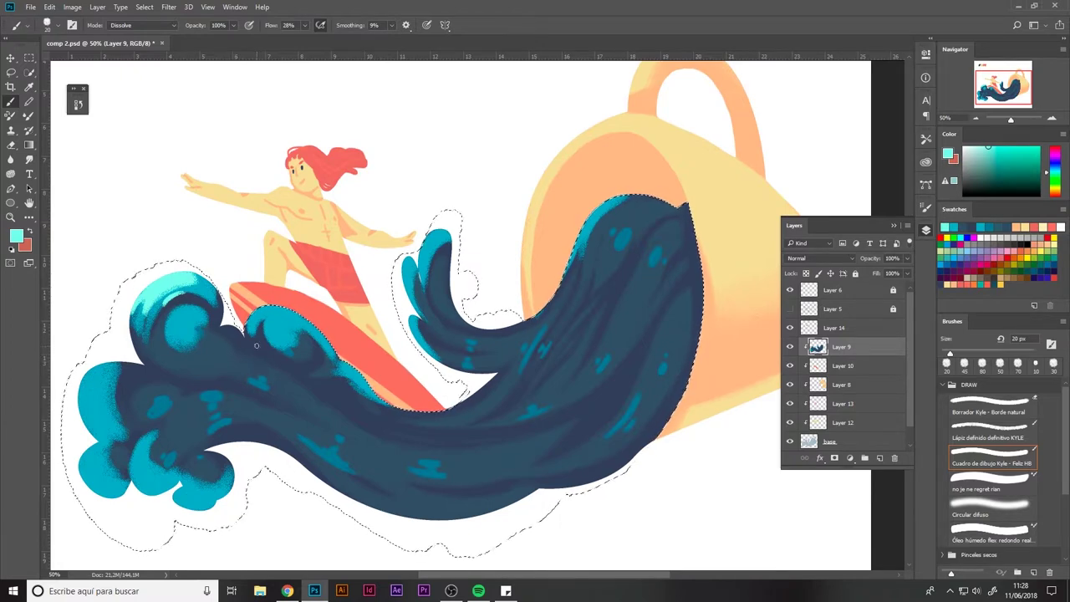
drag(171, 320, 178, 310)
Paint mint strokes on the left crest's edge and swirls on the lower-left and surfboard curls
mouse_move(112, 362)
mouse_down()
mouse_move(90, 385)
mouse_move(113, 430)
mouse_move(129, 376)
mouse_move(111, 336)
mouse_move(109, 418)
mouse_move(84, 410)
mouse_move(117, 430)
mouse_up()
key(ctrl+z)
drag(83, 381, 99, 423)
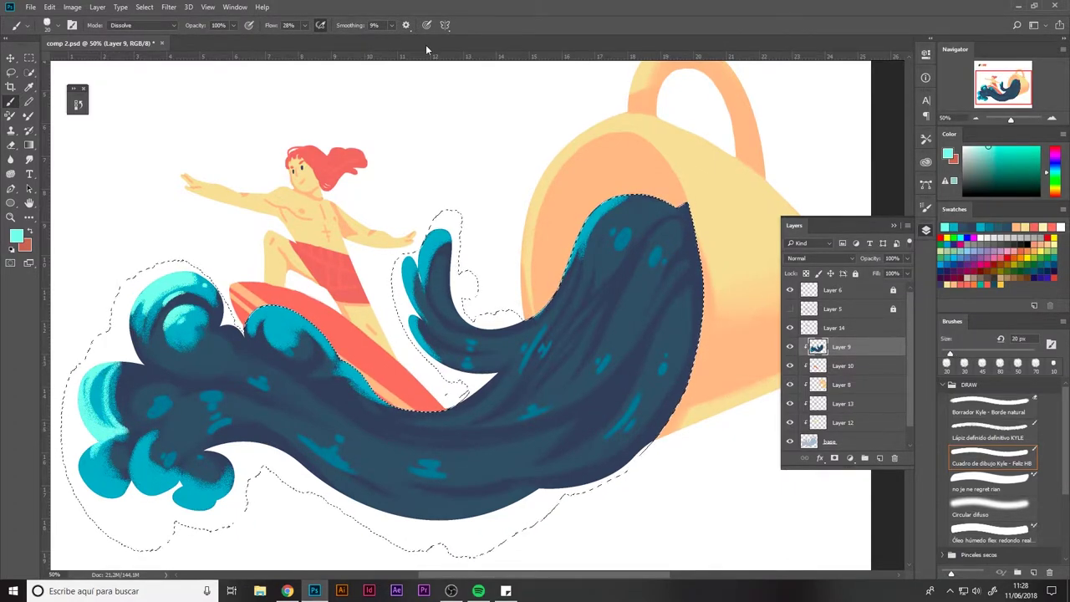
mouse_move(98, 448)
mouse_down()
mouse_move(87, 477)
mouse_move(105, 485)
mouse_move(112, 472)
mouse_up()
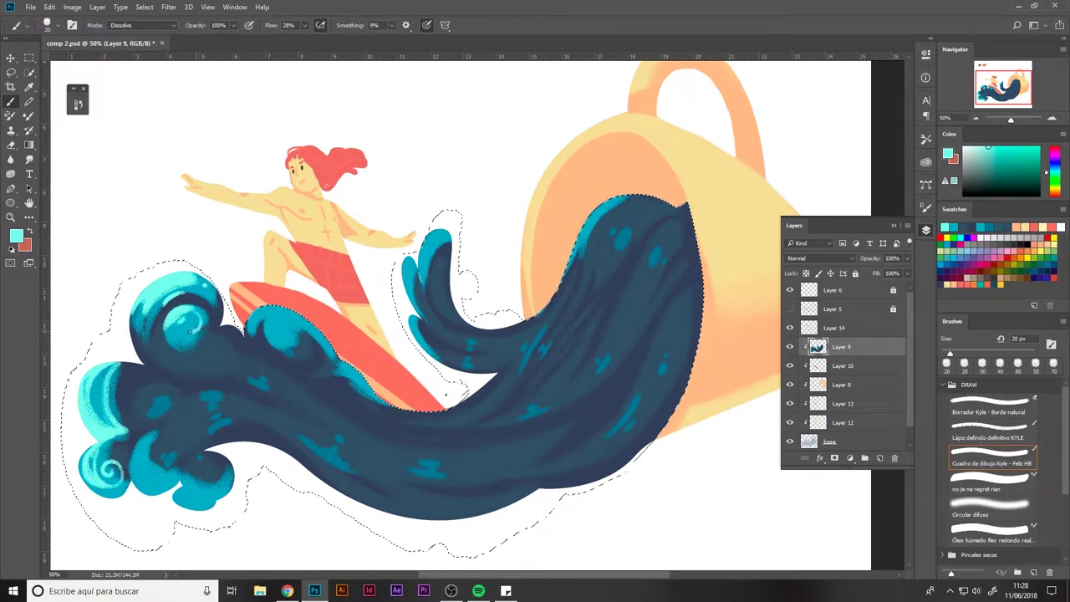
drag(275, 317, 267, 330)
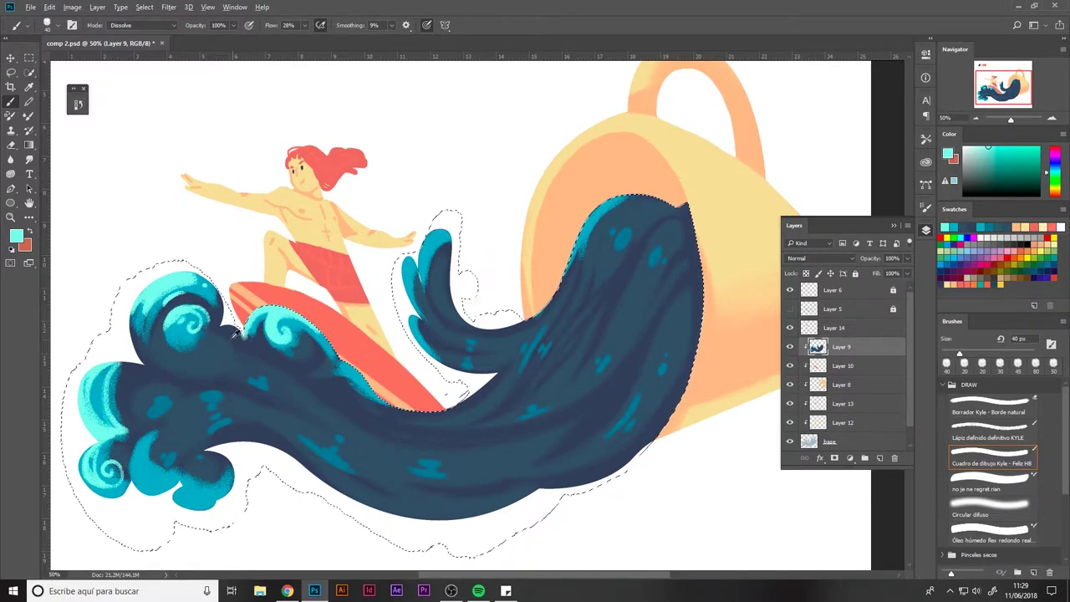
Sample the light cyan and add highlights to the tall curl and the big wave's upper edges
alt+click(256, 333)
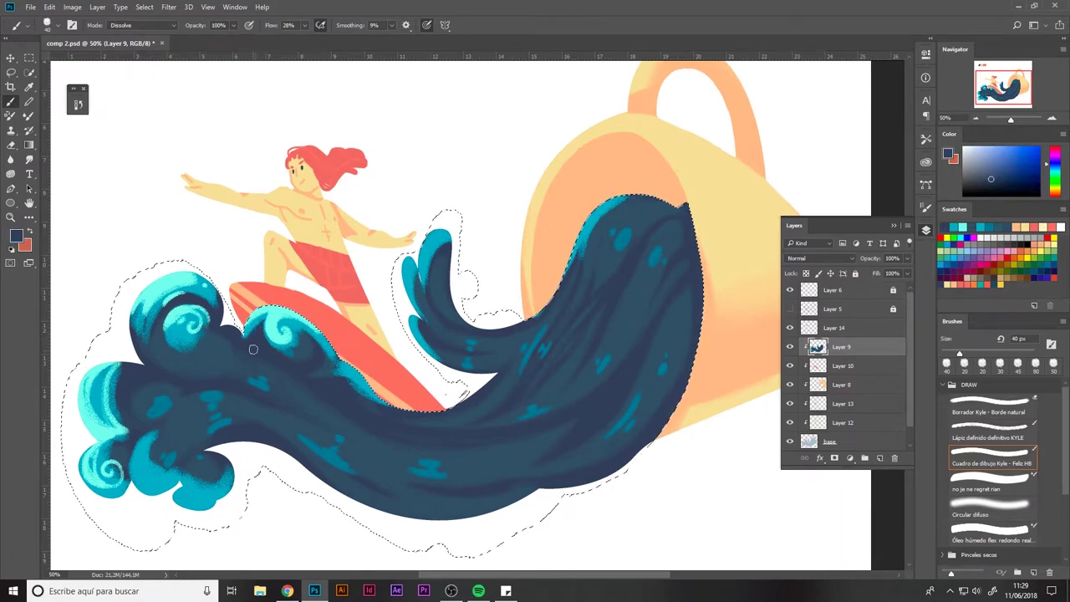
alt+click(437, 228)
mouse_move(456, 240)
mouse_down()
mouse_move(436, 303)
mouse_move(418, 306)
mouse_up()
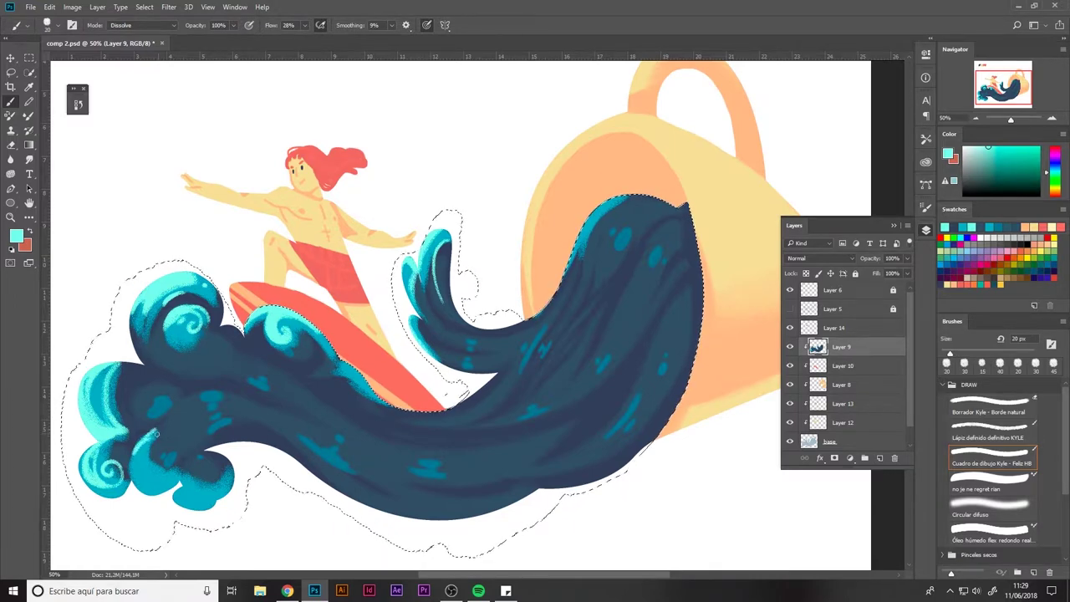
key(bracketleft)
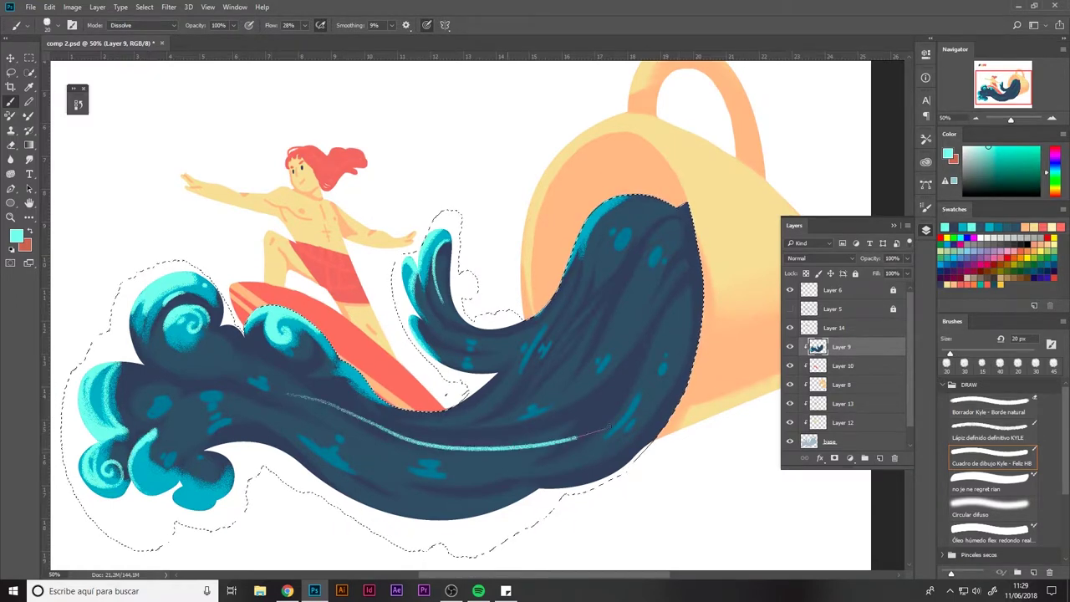
mouse_move(679, 216)
mouse_down()
mouse_move(644, 248)
mouse_move(618, 302)
mouse_up()
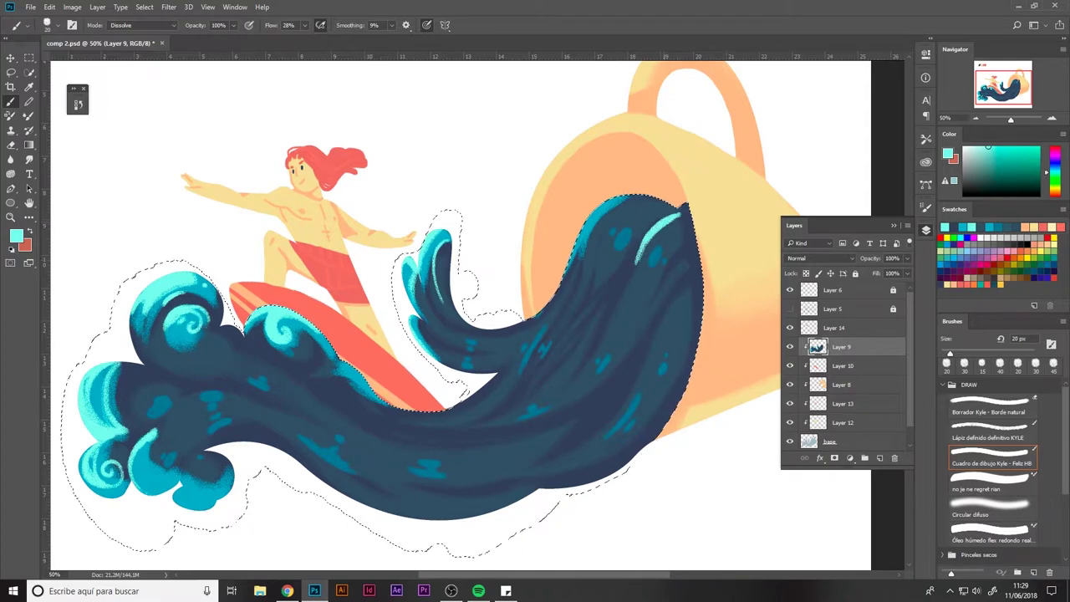
key(bracketright)
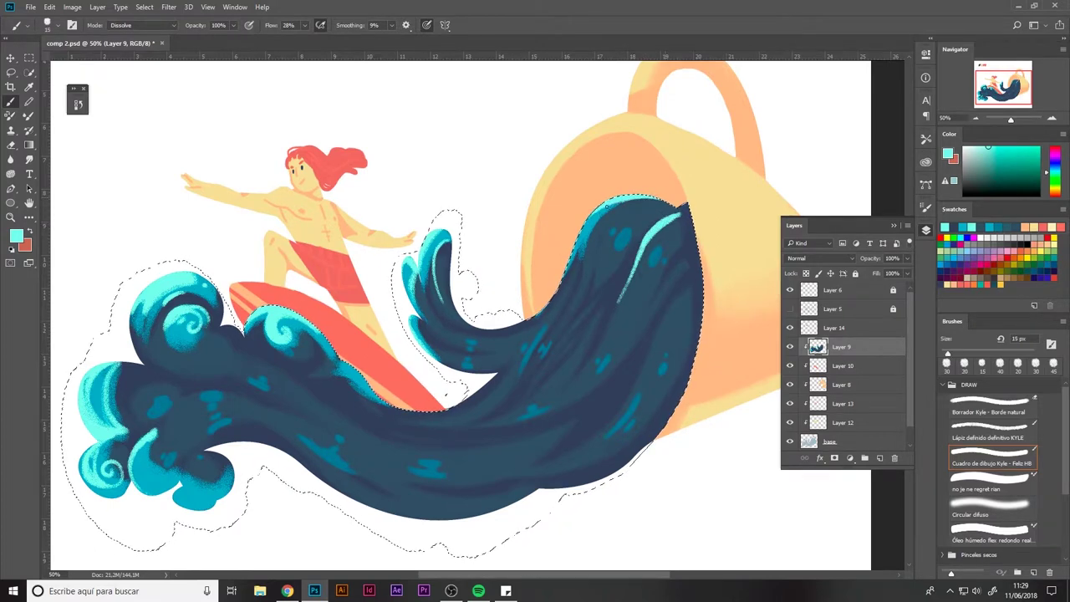
key(bracketleft)
key(bracketleft)
key(bracketleft)
drag(591, 241, 618, 202)
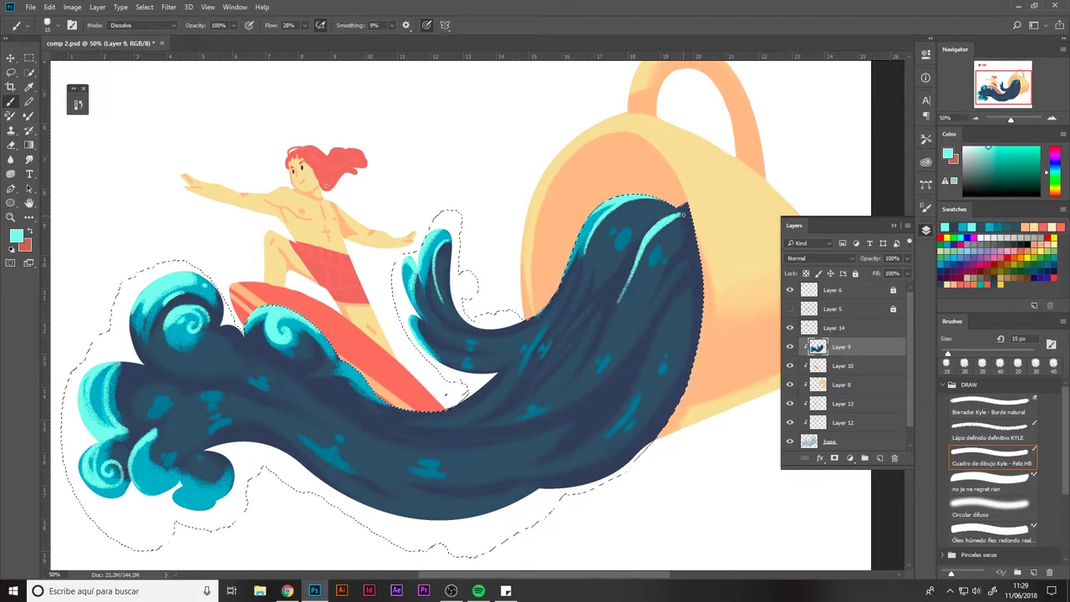
mouse_move(669, 225)
mouse_down()
mouse_move(637, 258)
mouse_move(650, 301)
mouse_up()
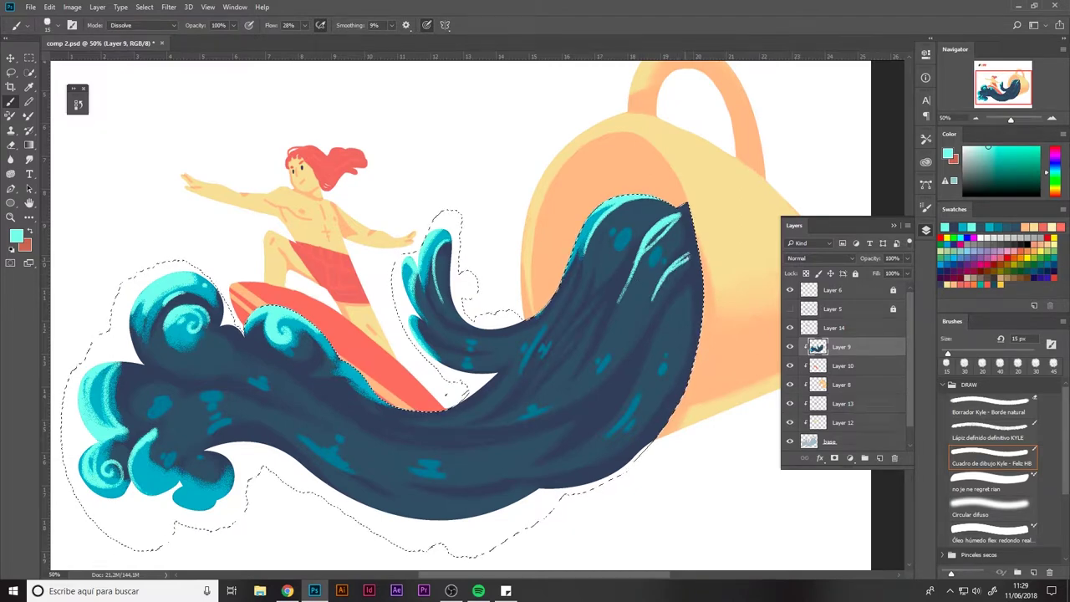
Reload the wave selection and add a new empty layer above the wave layer
key(ctrl+d)
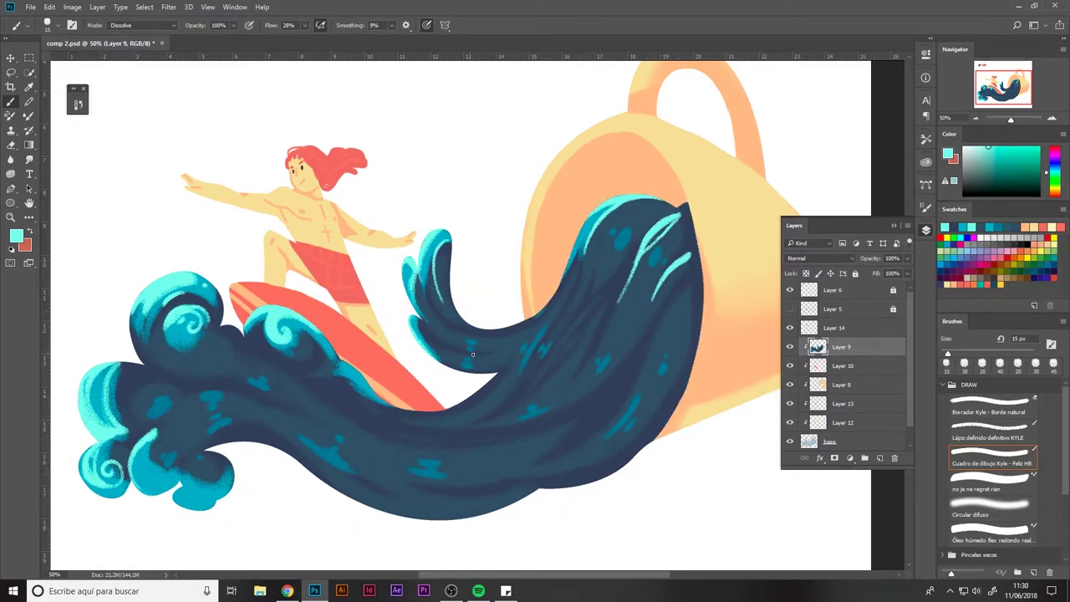
key(ctrl+shift+d)
key(ctrl+shift+alt+n)
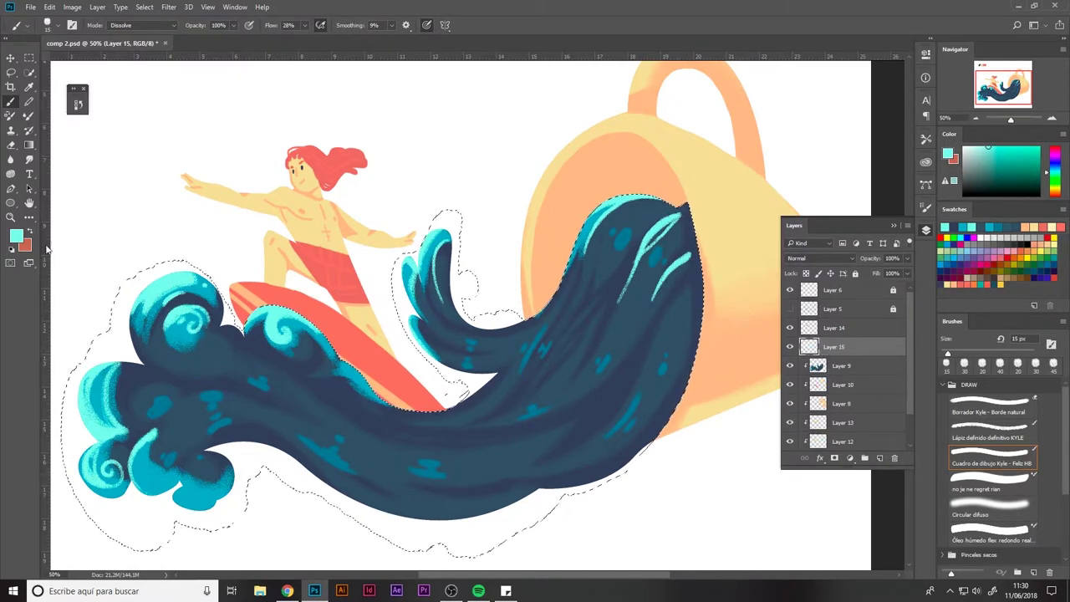
Set Layer 15 to Multiply, clip it to the wave, and brush deeper cyan shading along the wave's bottom
click(819, 258)
click(803, 297)
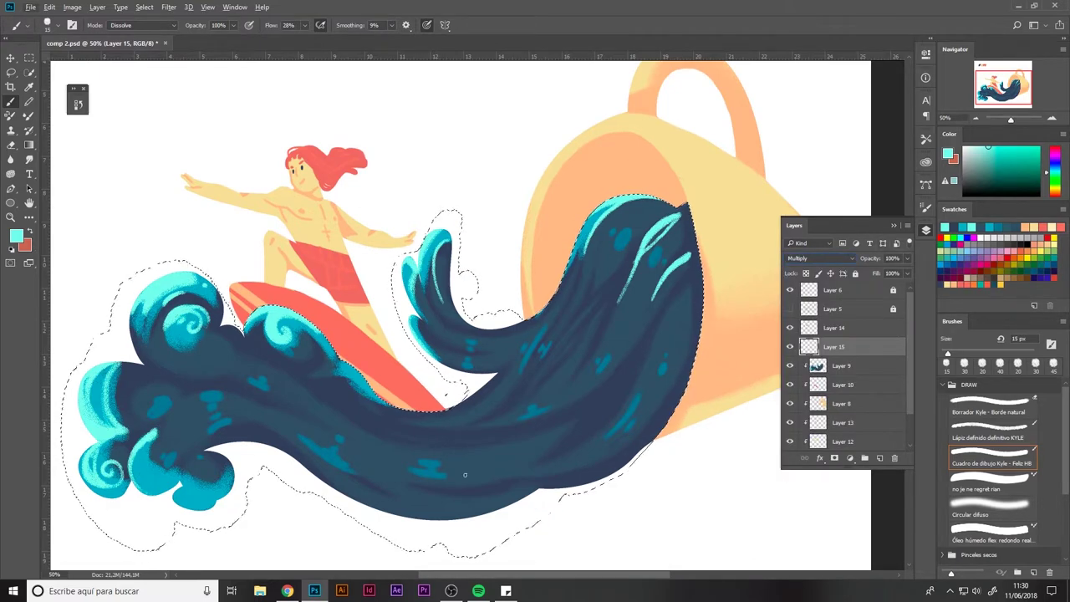
alt+click(590, 225)
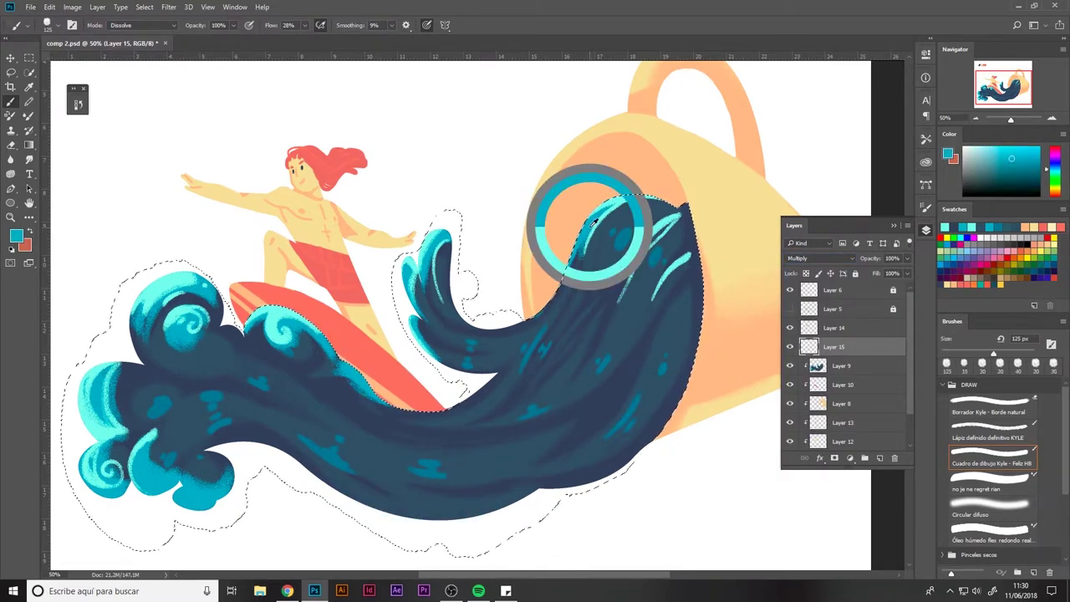
key(bracketright)
key(bracketright)
key(bracketright)
key(ctrl+alt+g)
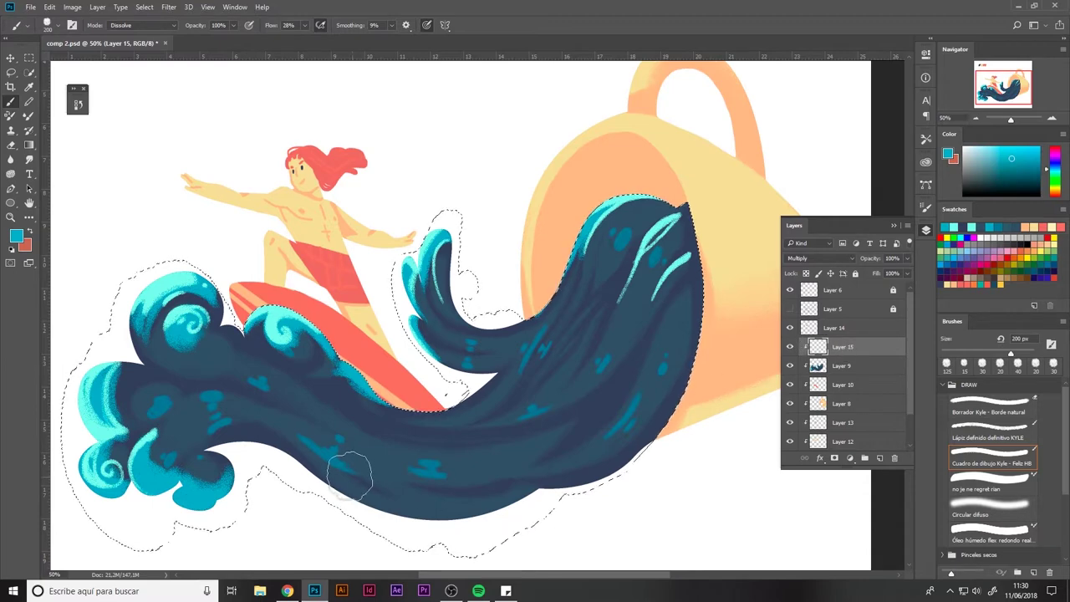
key(ctrl+d)
mouse_move(350, 475)
mouse_down()
mouse_move(507, 526)
mouse_move(251, 441)
mouse_move(183, 393)
mouse_move(656, 458)
mouse_move(703, 251)
mouse_move(585, 435)
mouse_up()
alt+click(847, 354)
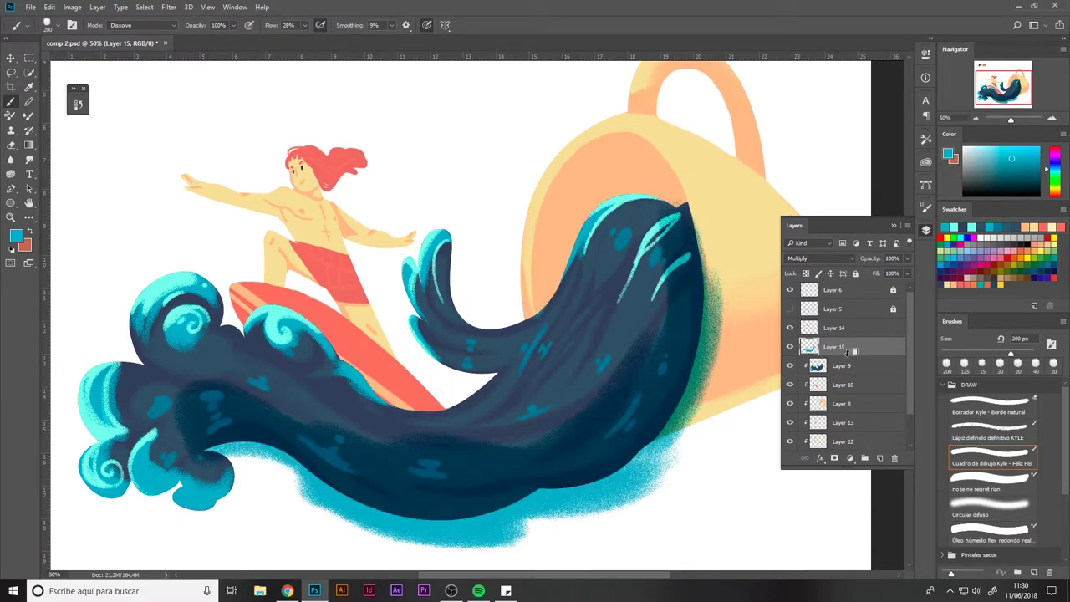
alt+click(847, 354)
Erase the shading at the wave's right edge, lower right and left edge at 70 px
key(e)
mouse_move(712, 267)
mouse_down()
mouse_move(657, 446)
mouse_move(626, 475)
mouse_move(677, 251)
mouse_up()
key(bracketleft)
key(bracketleft)
key(bracketleft)
mouse_move(625, 363)
mouse_down()
mouse_move(619, 401)
mouse_move(636, 410)
mouse_move(616, 377)
mouse_move(633, 401)
mouse_up()
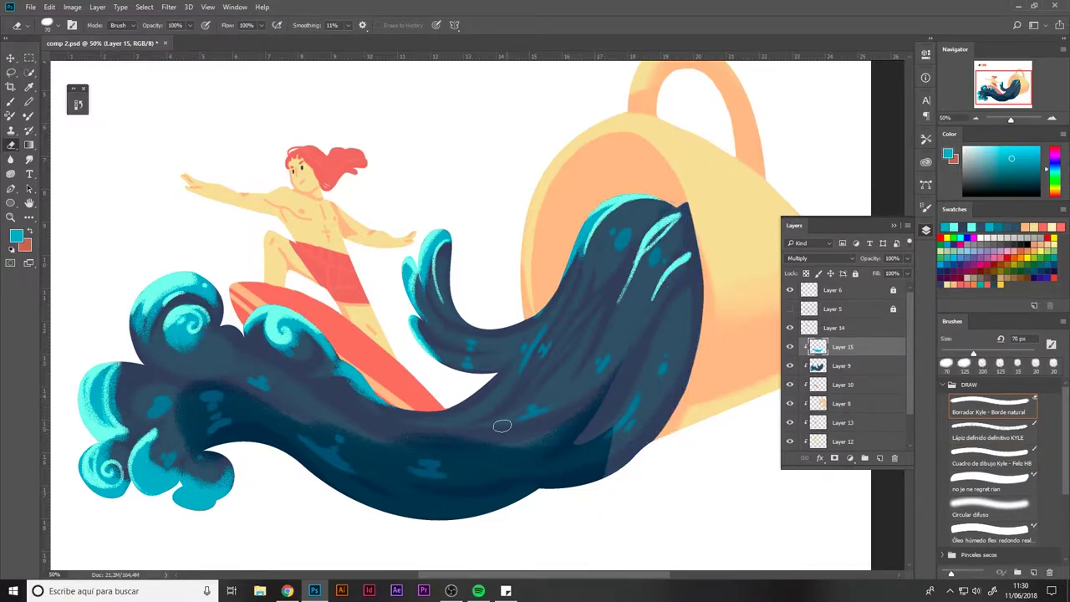
mouse_move(199, 391)
mouse_down()
mouse_move(186, 443)
mouse_move(204, 383)
mouse_move(193, 460)
mouse_up()
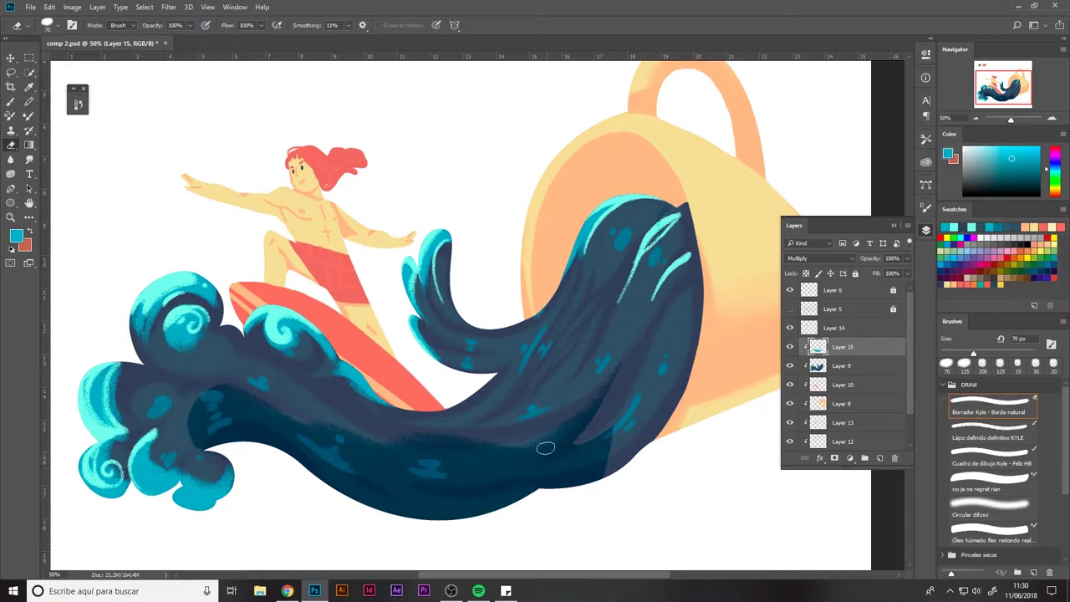
click(897, 458)
scroll(566, 406, down, 1)
Load the wave's selection on Layer 9 and paint darker grainy shading inside its lower body
key(b)
alt+click(358, 485)
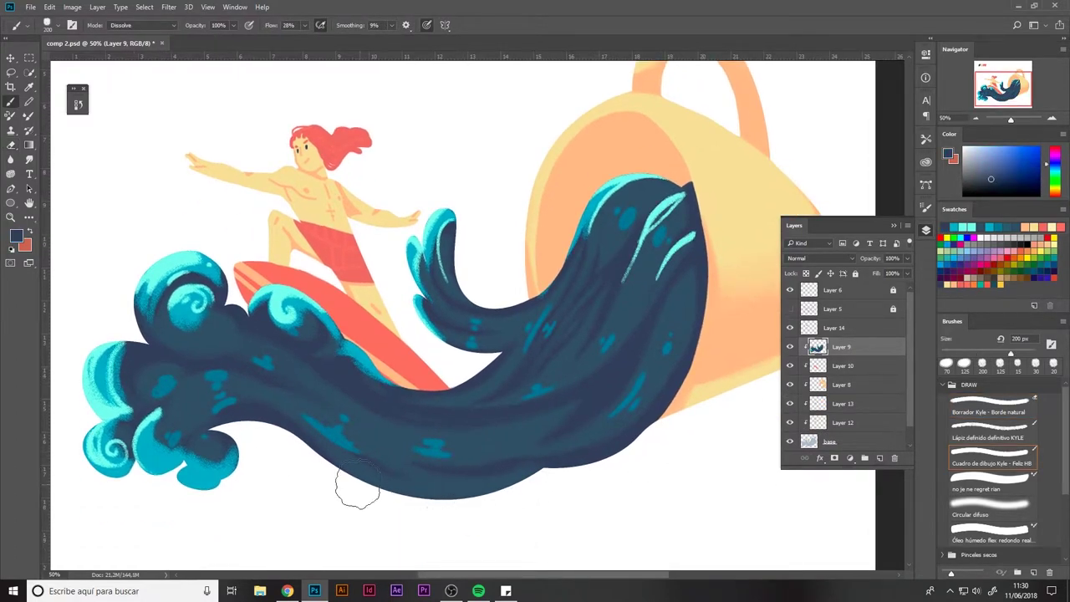
drag(679, 410, 719, 289)
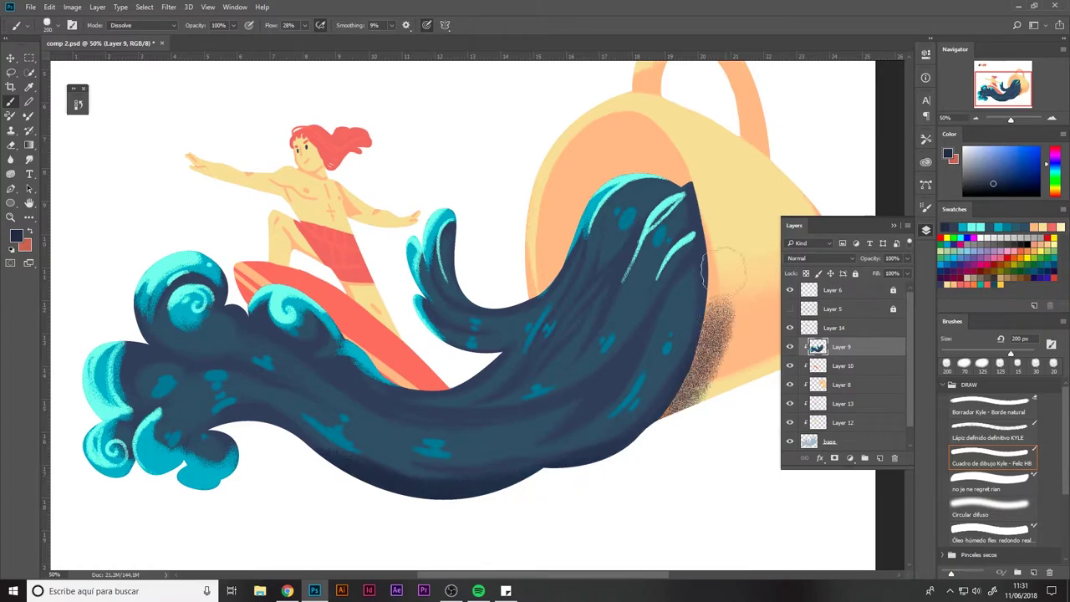
key(ctrl+z)
ctrl+click(815, 348)
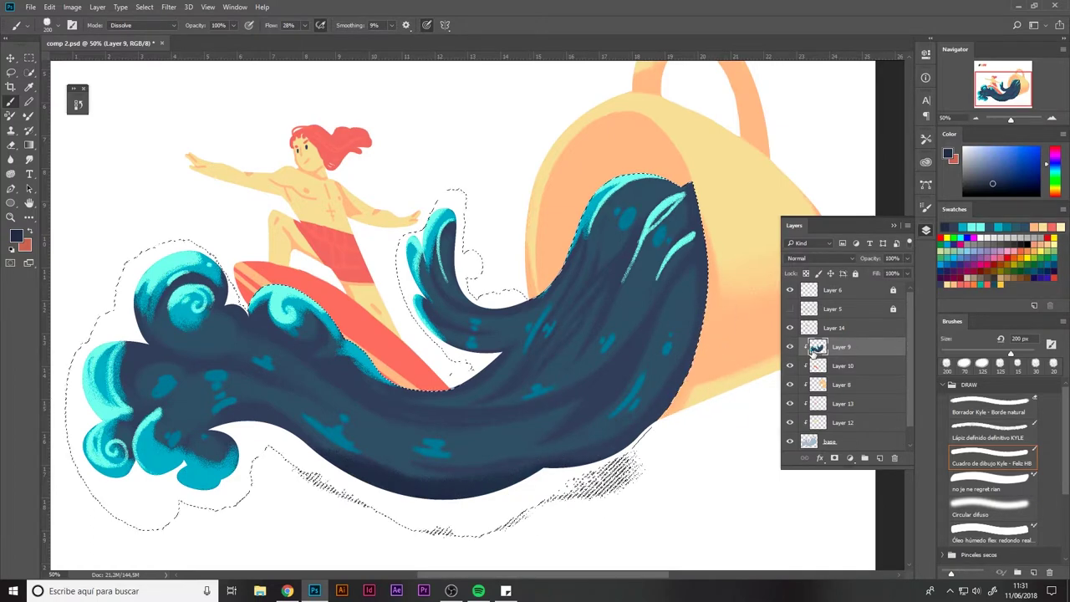
mouse_move(690, 267)
mouse_down()
mouse_move(645, 430)
mouse_move(624, 442)
mouse_move(318, 447)
mouse_up()
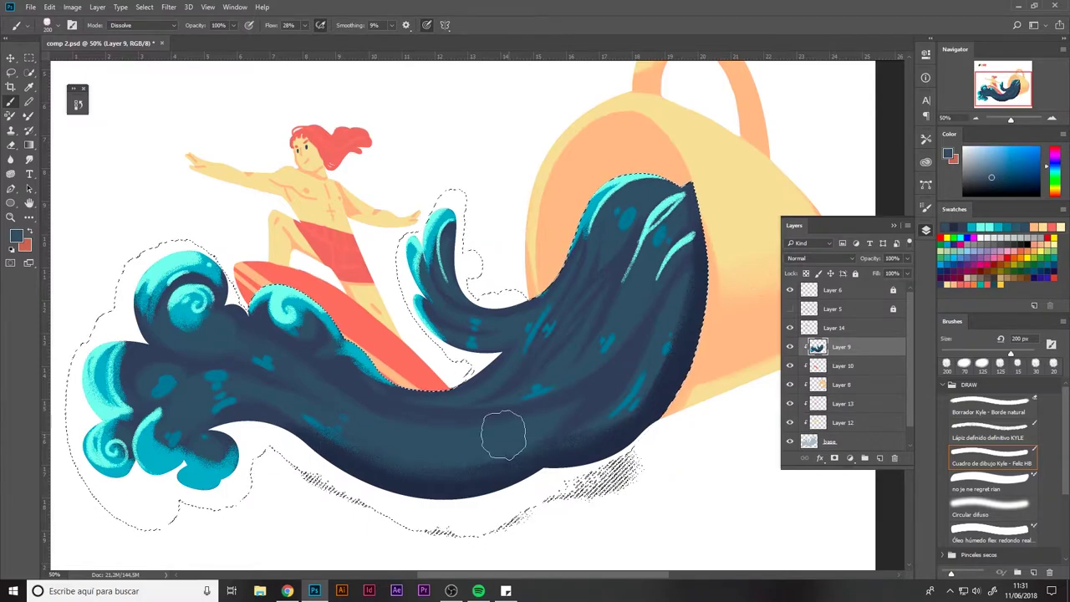
At 40 then 30 px, add a lighter lower edge and more dark grainy strokes along the wave bottom
key(bracketleft)
key(bracketleft)
key(bracketleft)
mouse_move(511, 446)
mouse_down()
mouse_move(633, 427)
mouse_move(692, 262)
mouse_move(630, 424)
mouse_up()
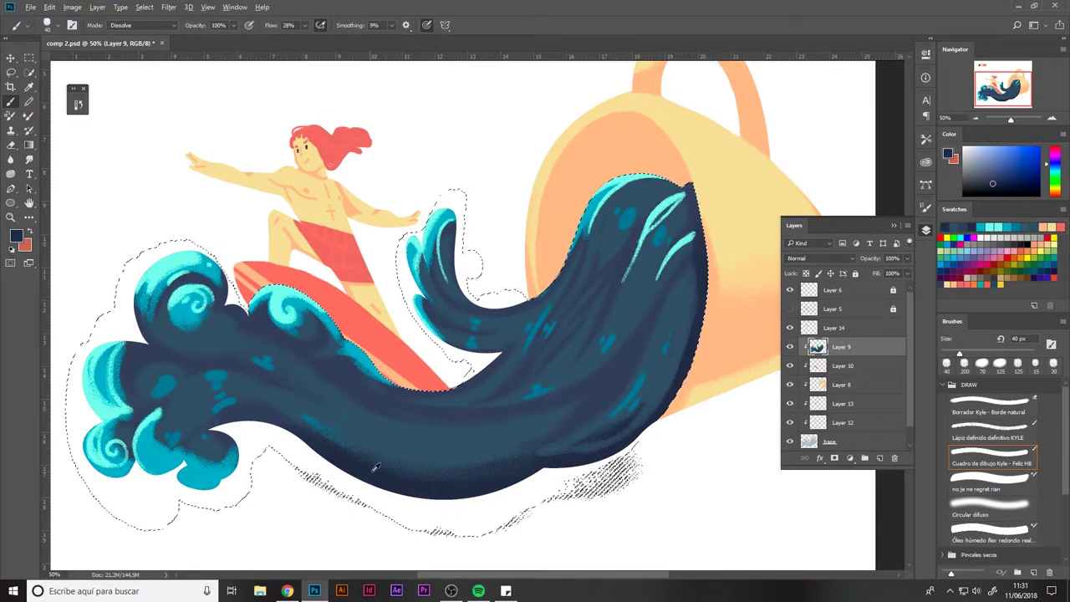
drag(485, 476, 326, 453)
key(bracketleft)
drag(394, 442, 550, 475)
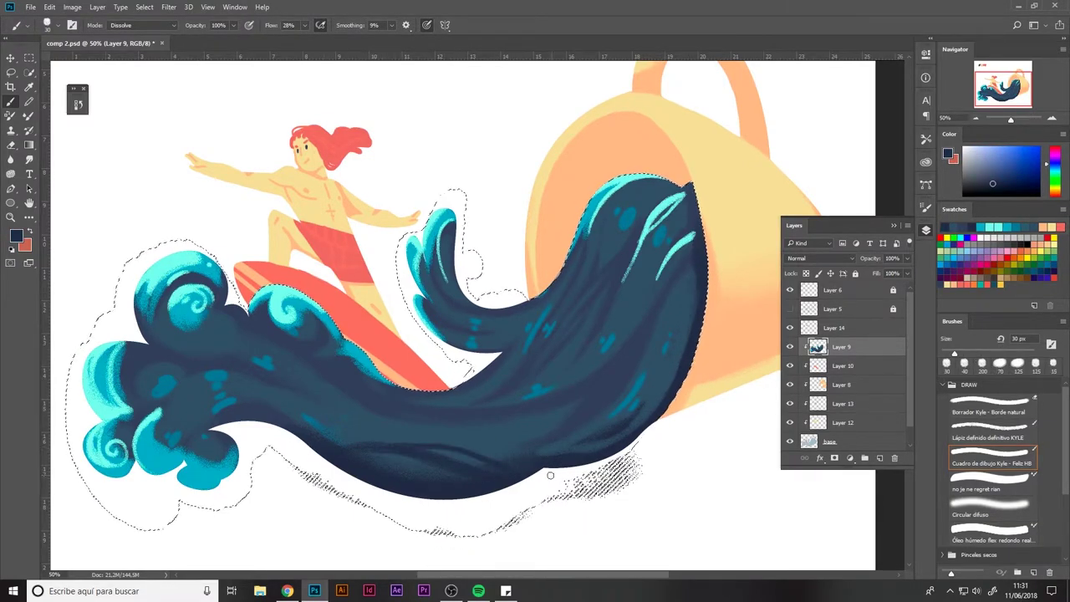
drag(306, 391, 559, 487)
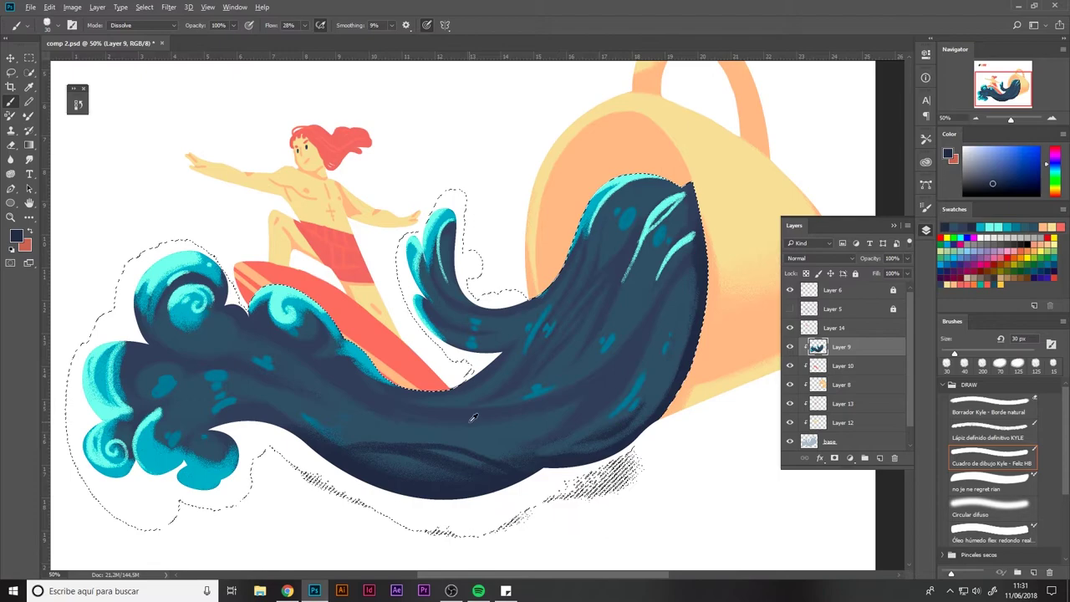
Add a sampled cyan accent on the lower wave and navy shading on its right edge, then deselect
alt+click(473, 417)
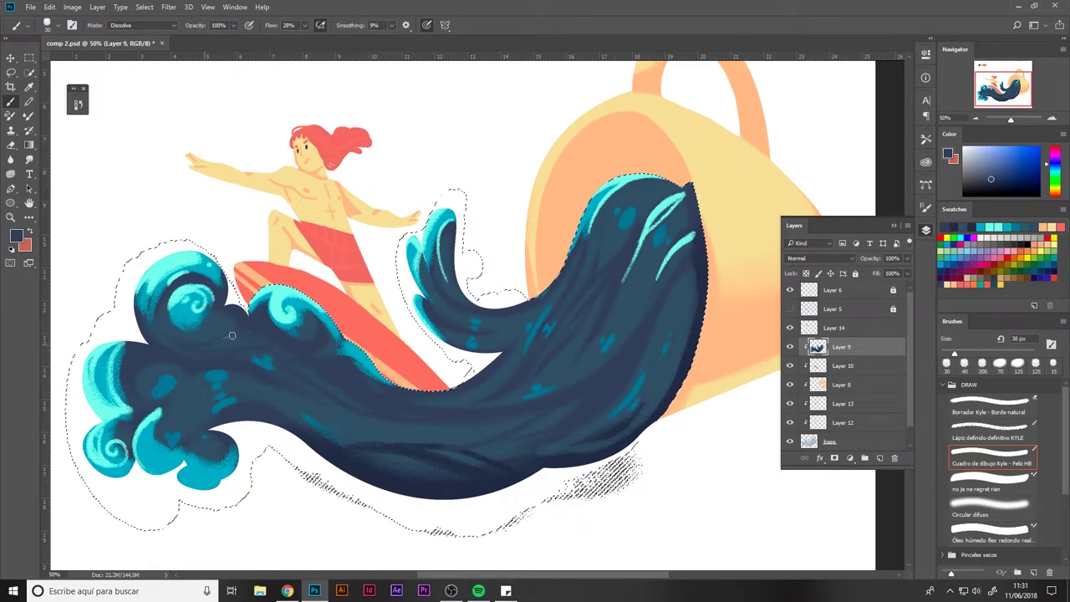
alt+click(209, 309)
drag(301, 416, 342, 432)
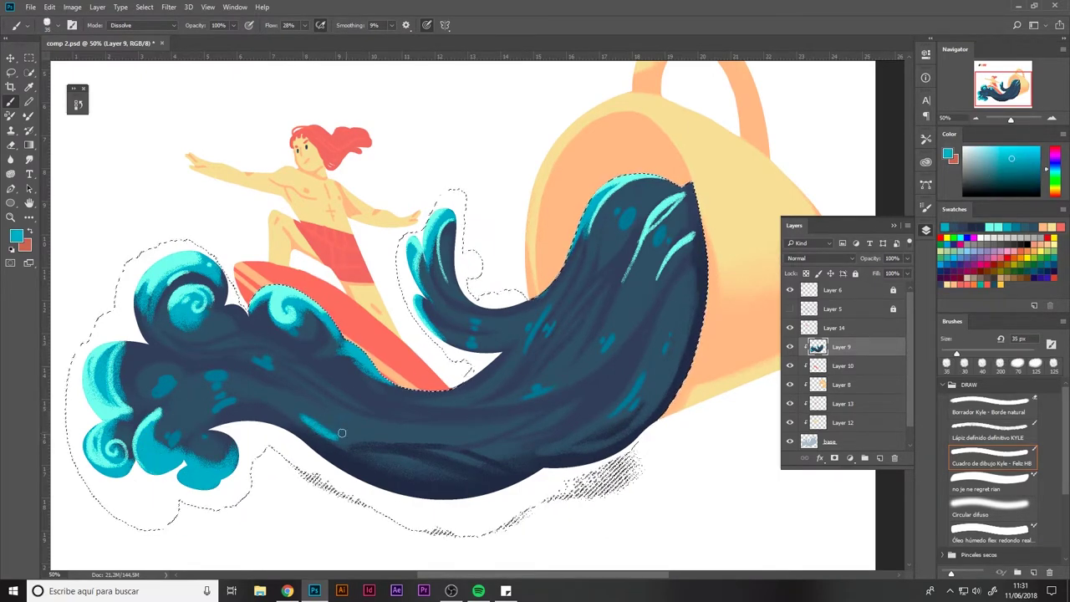
alt+click(361, 454)
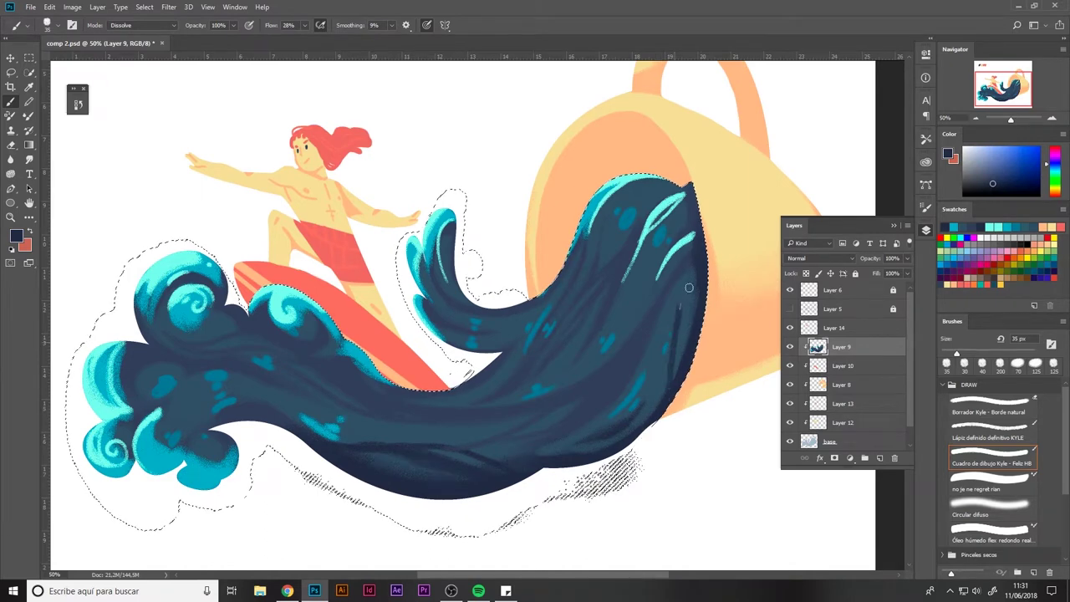
drag(689, 287, 688, 311)
drag(691, 273, 684, 346)
key([)
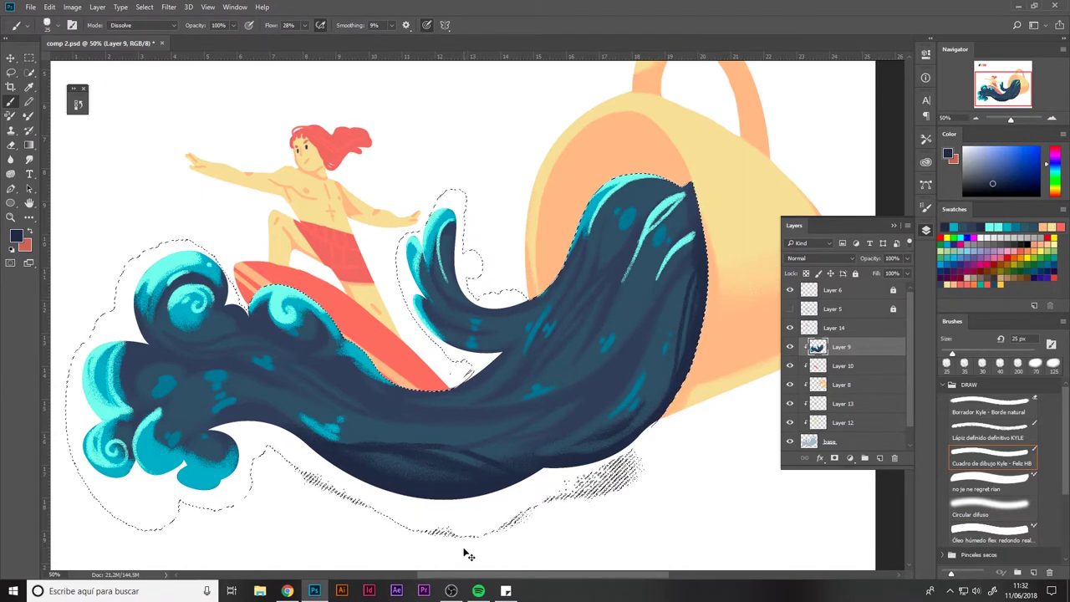
key(ctrl+d)
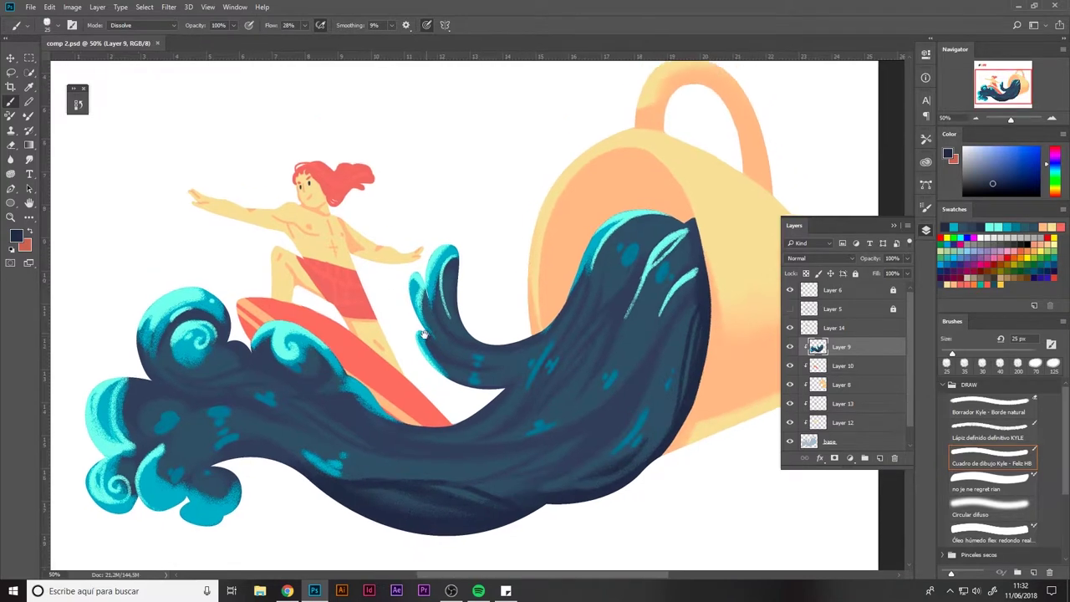
Load the cup's selection on Layer 8 and shade its lower right in peach at 80 px
click(819, 380)
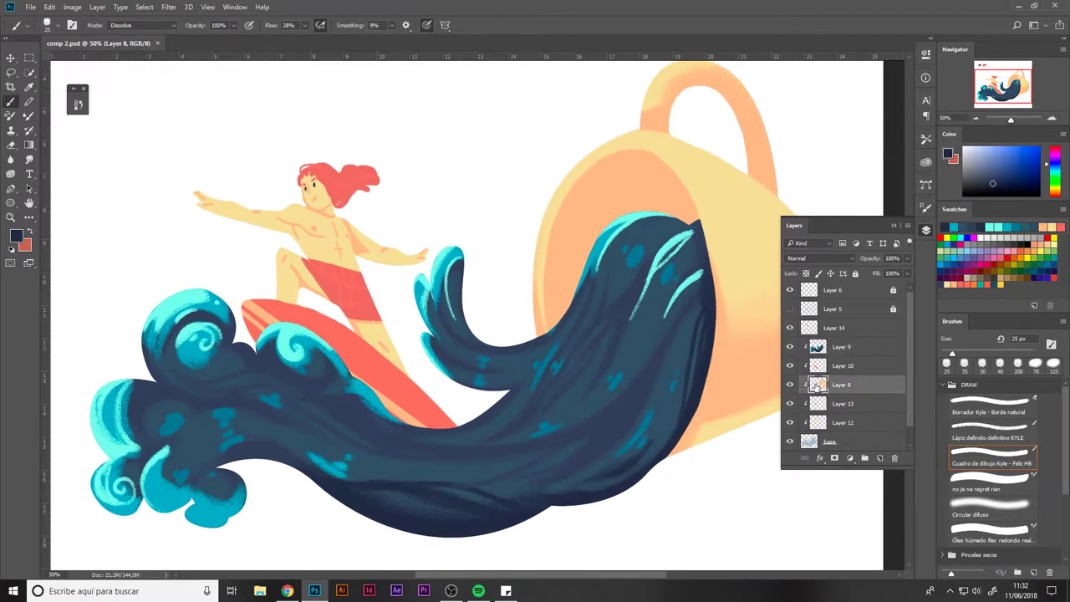
ctrl+click(816, 385)
alt+click(716, 370)
click(15, 235)
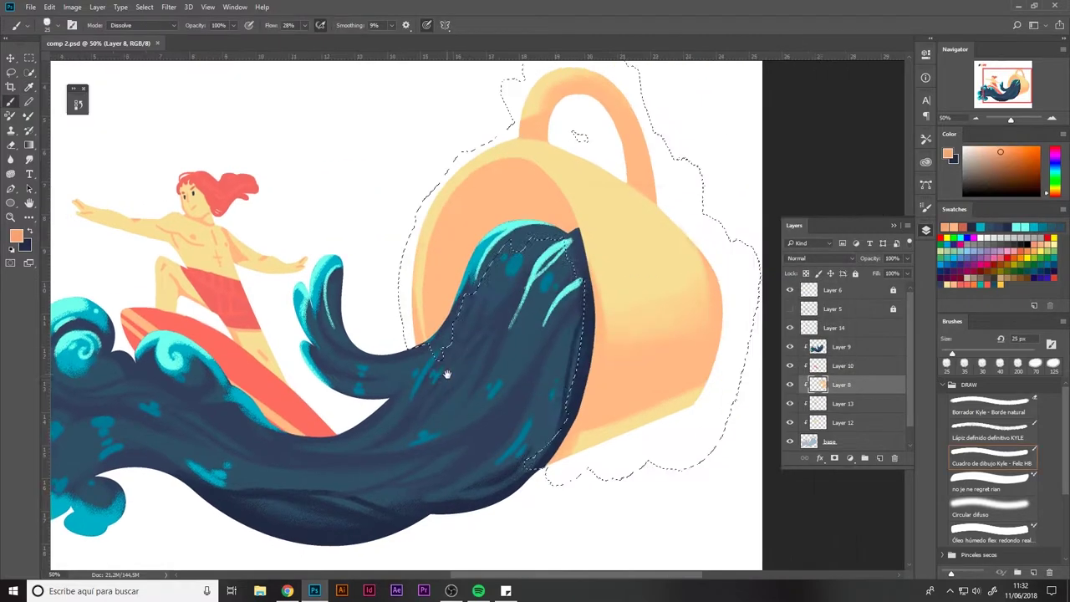
drag(447, 373, 409, 390)
key(bracketright)
key(bracketright)
key(bracketright)
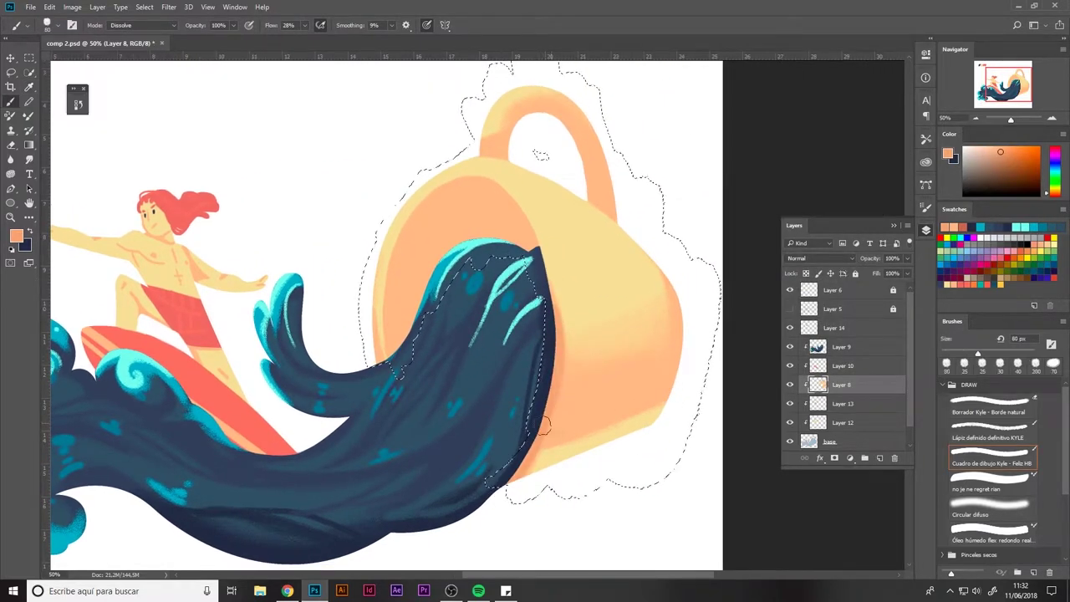
mouse_move(542, 424)
mouse_down()
mouse_move(545, 437)
mouse_move(681, 379)
mouse_up()
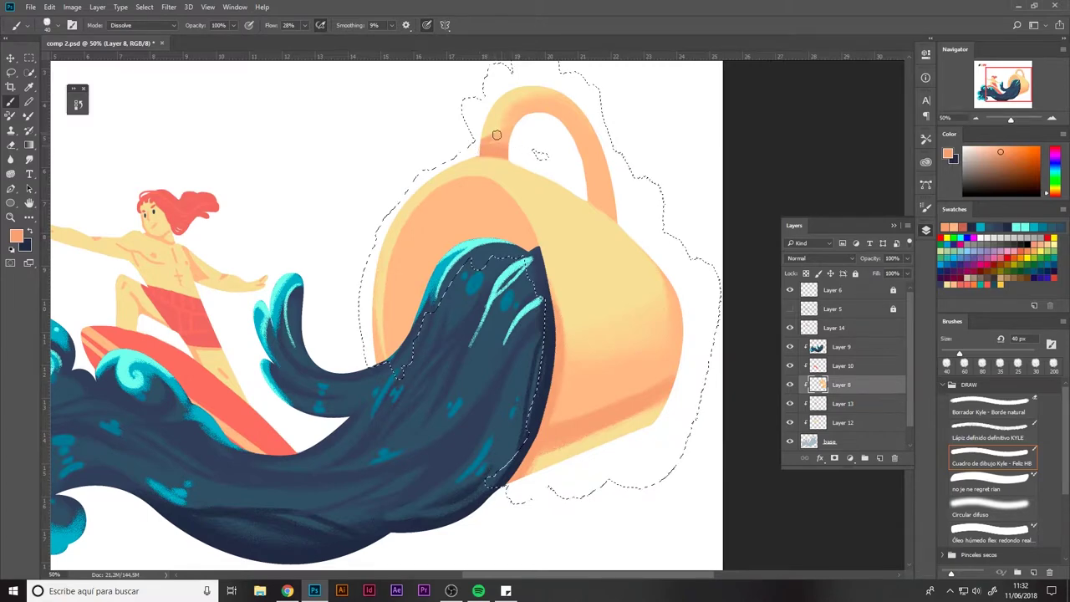
Shade both sides of the cup handle and the interior, sampling peach, orange and yellow-peach tones
drag(515, 110, 493, 140)
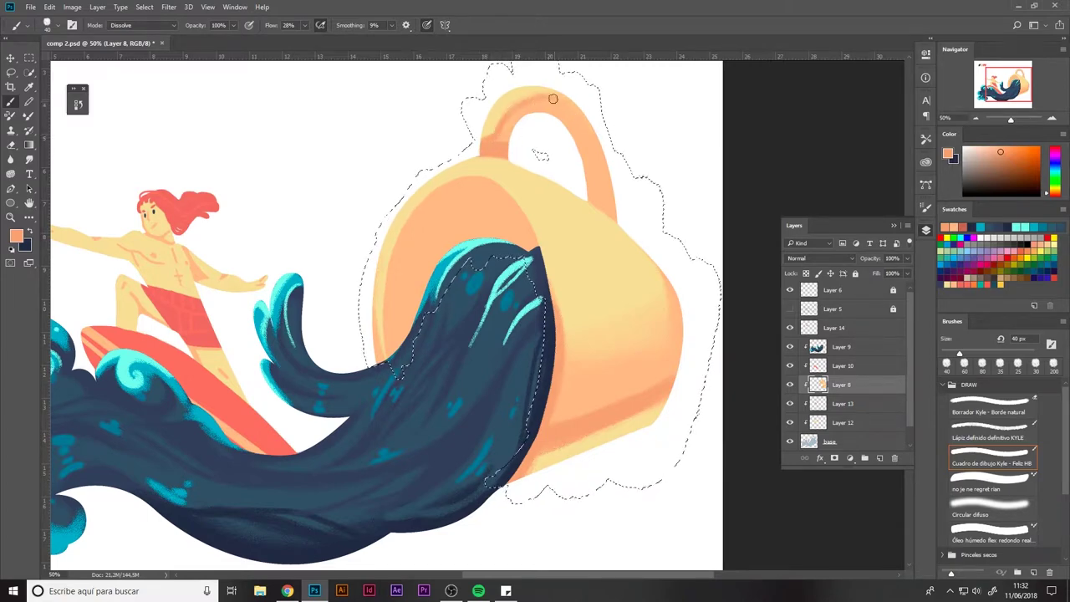
drag(579, 199, 599, 204)
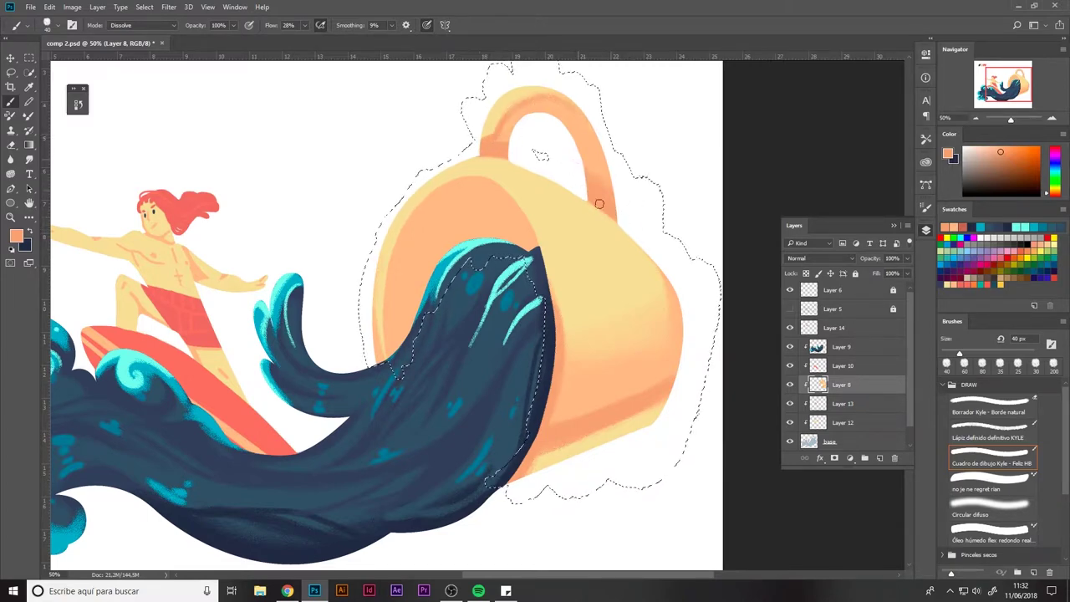
drag(411, 319, 502, 232)
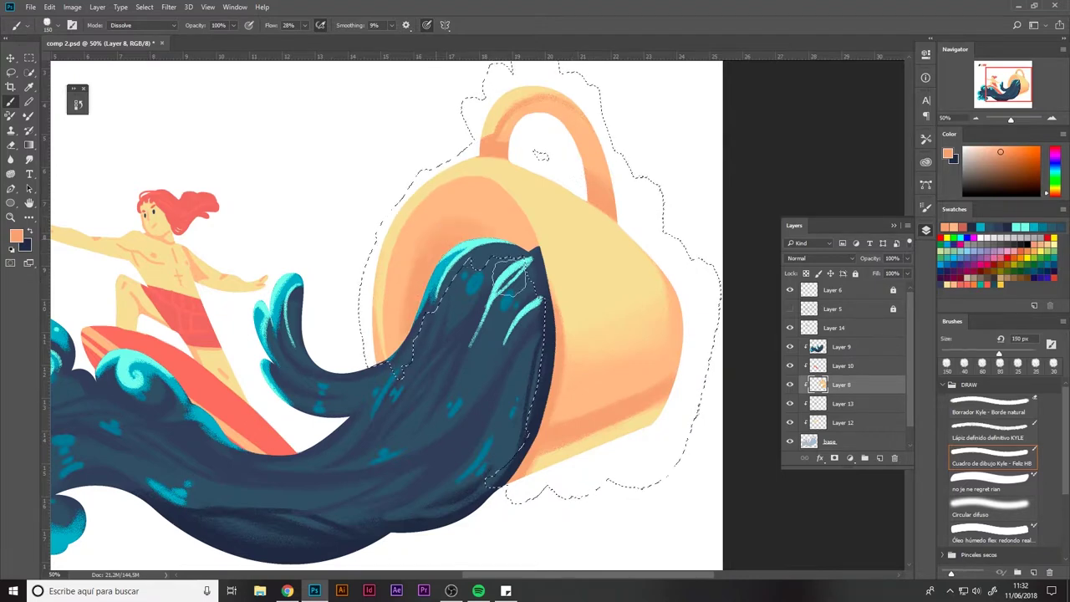
key(bracketright)
key(bracketright)
key(bracketright)
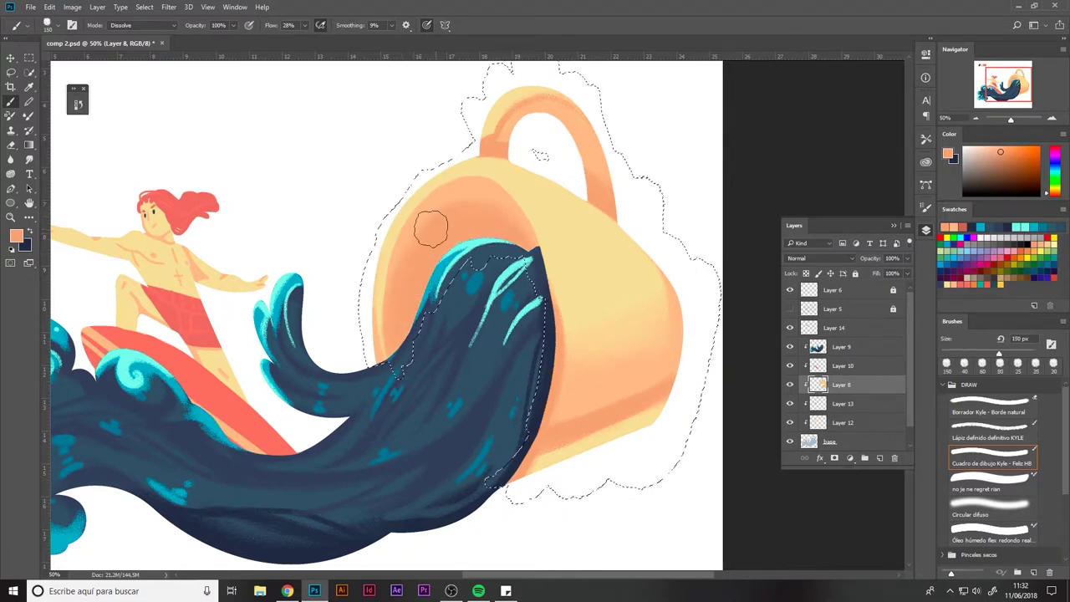
alt+click(381, 301)
key(bracketleft)
key(bracketleft)
key(bracketleft)
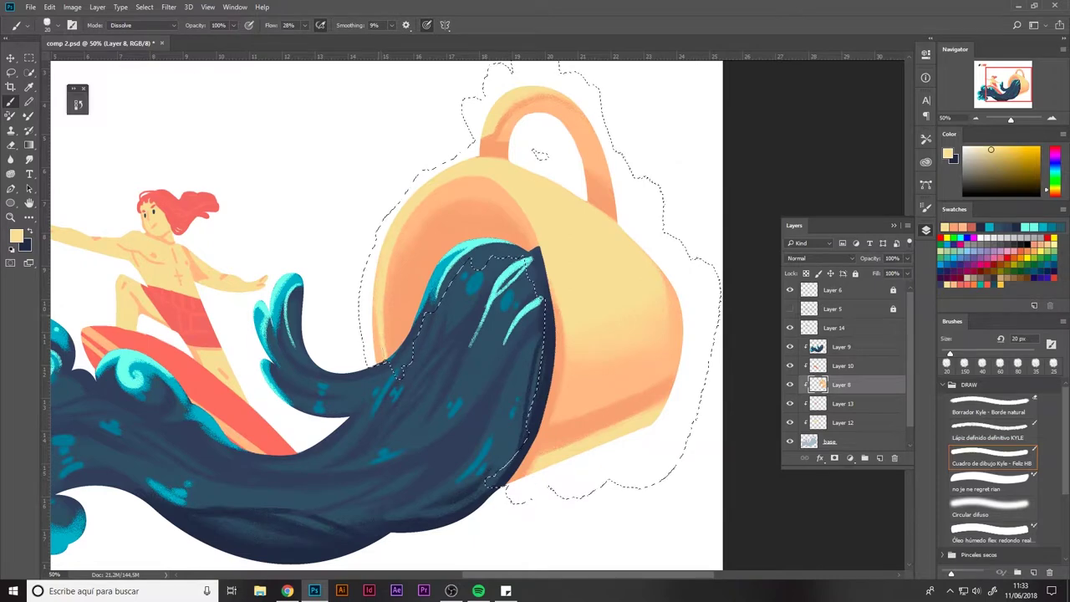
alt+click(484, 206)
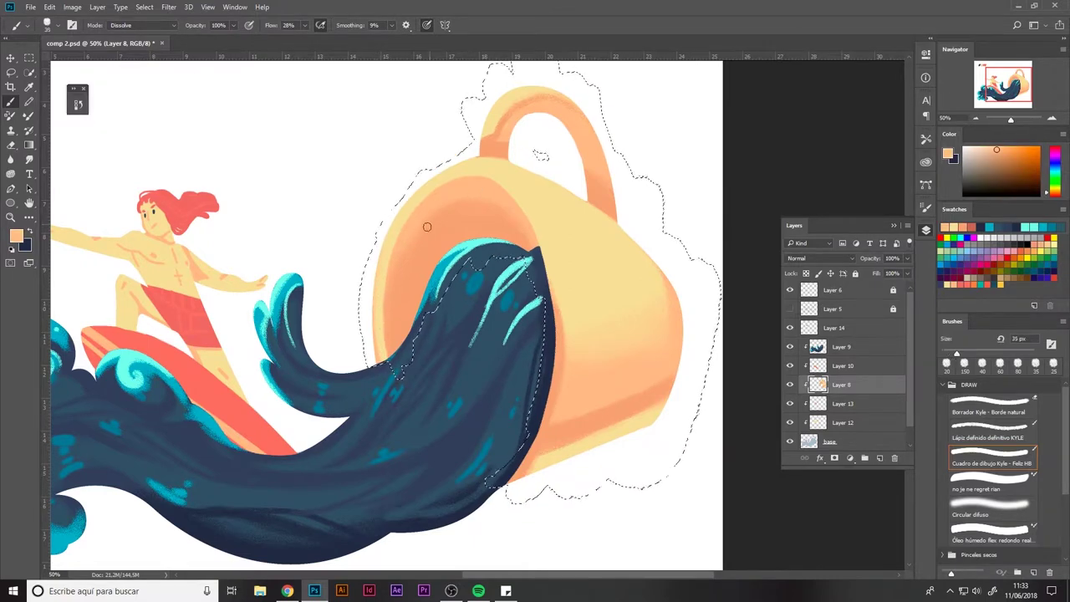
key(bracketright)
key(bracketright)
key(bracketright)
key(bracketleft)
key(bracketleft)
key(bracketleft)
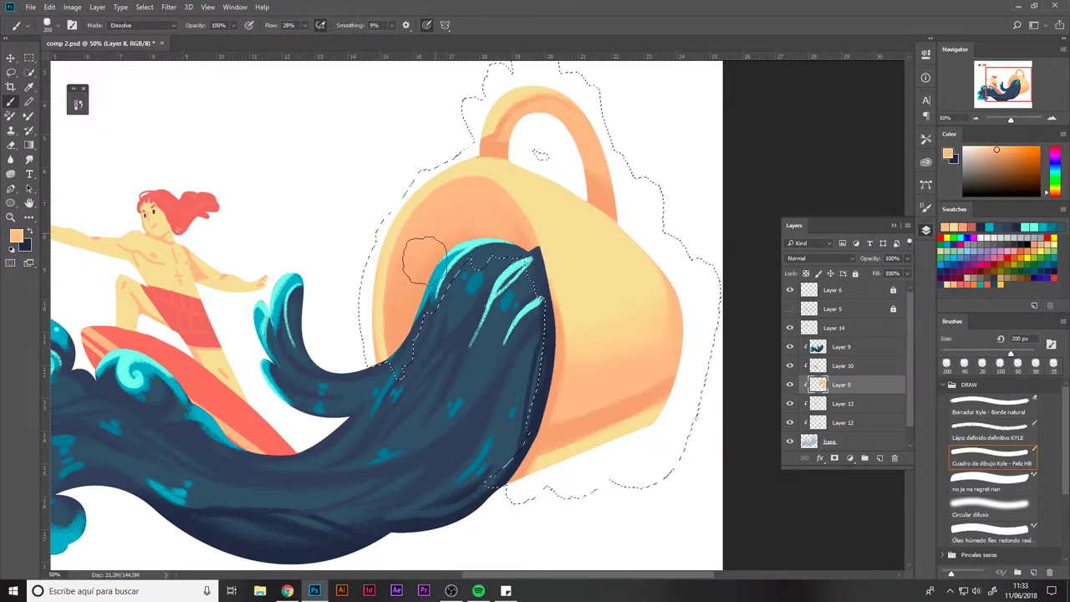
scroll(544, 251, down, 2)
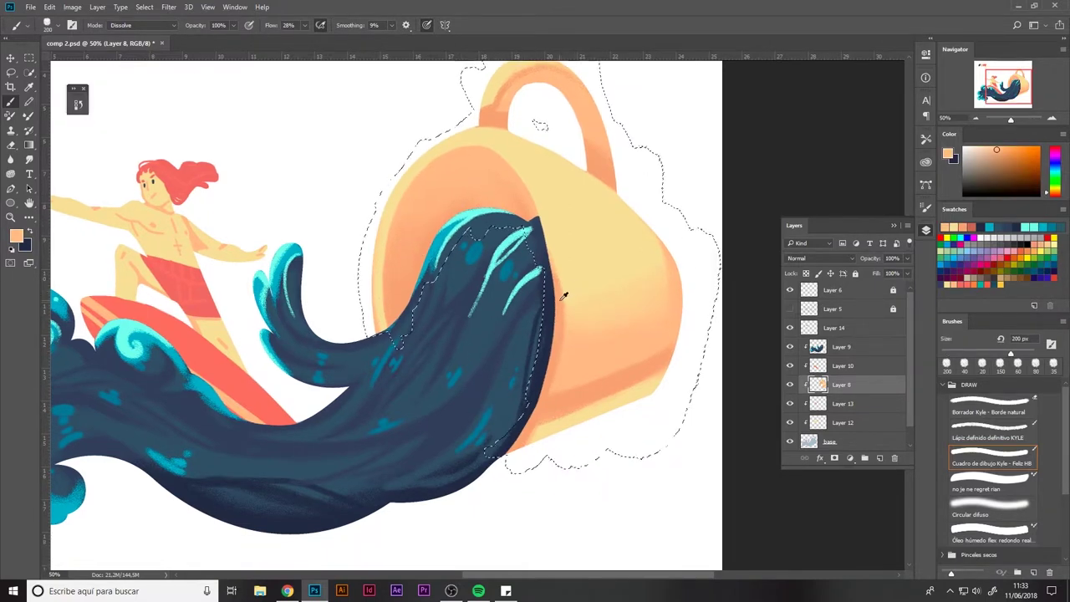
alt+click(554, 237)
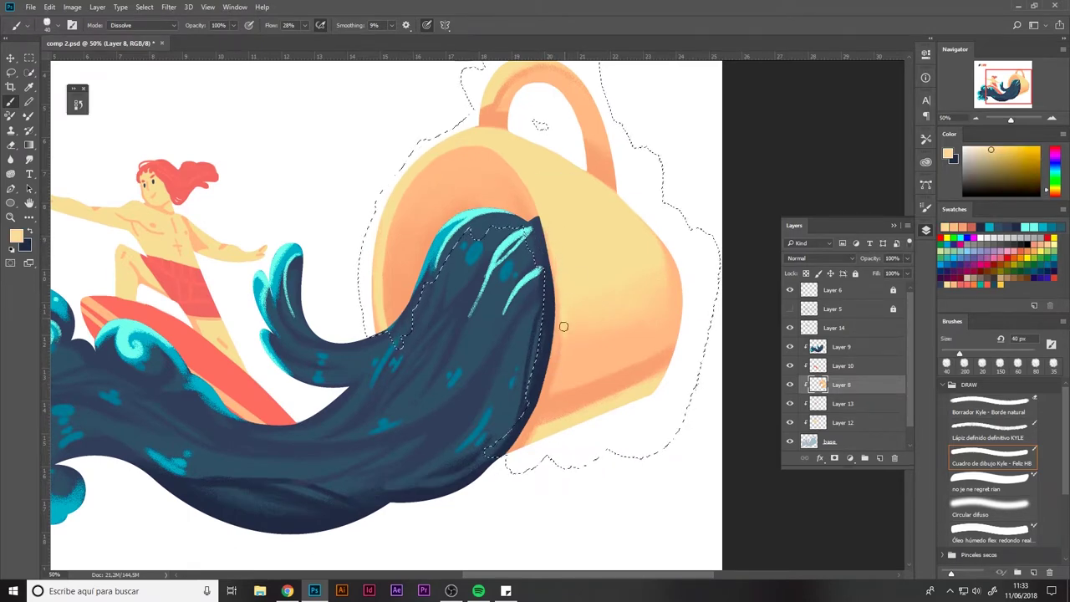
Load the surfer's selection from Layer 12 and add a new empty layer above it
drag(346, 411, 459, 440)
click(842, 423)
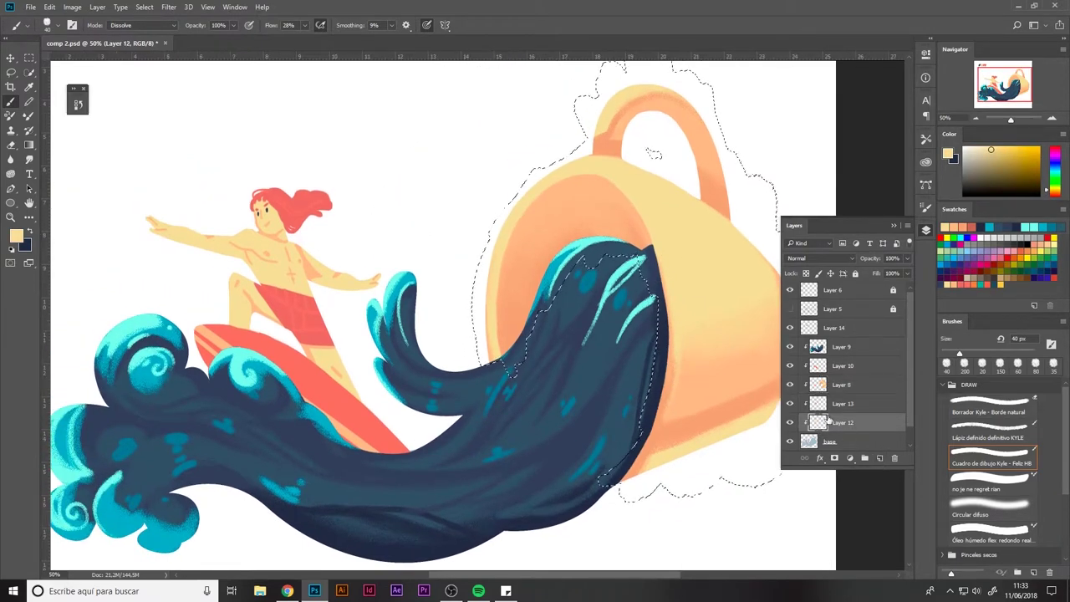
ctrl+click(818, 384)
click(879, 457)
drag(296, 262, 463, 258)
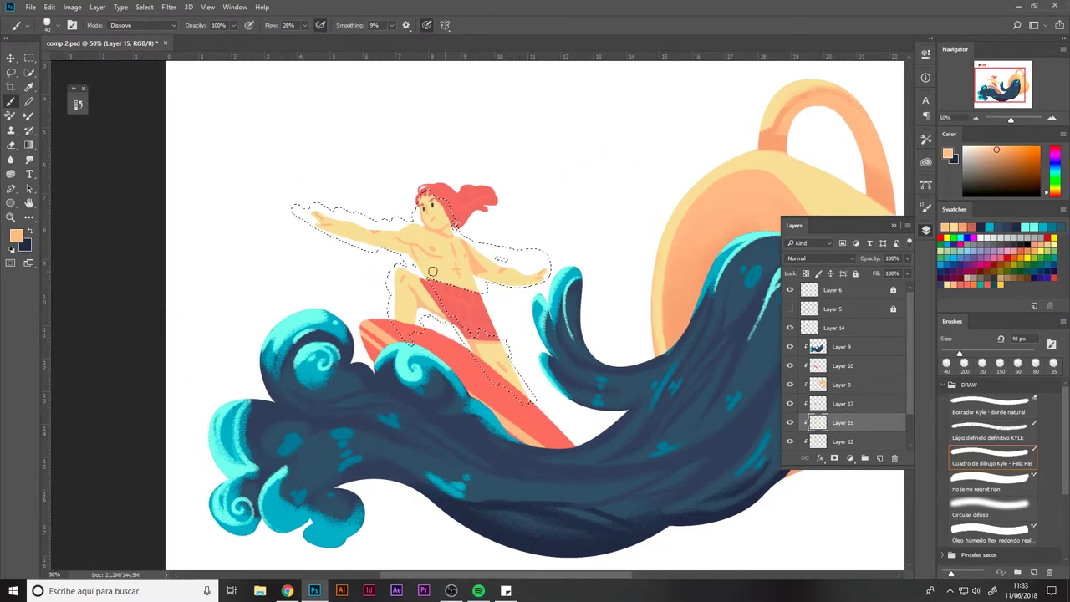
Move Layer 15 above Layer 13 and tint the surfer's shorts and leg with peach at 200 px
click(16, 237)
click(301, 219)
key(Return)
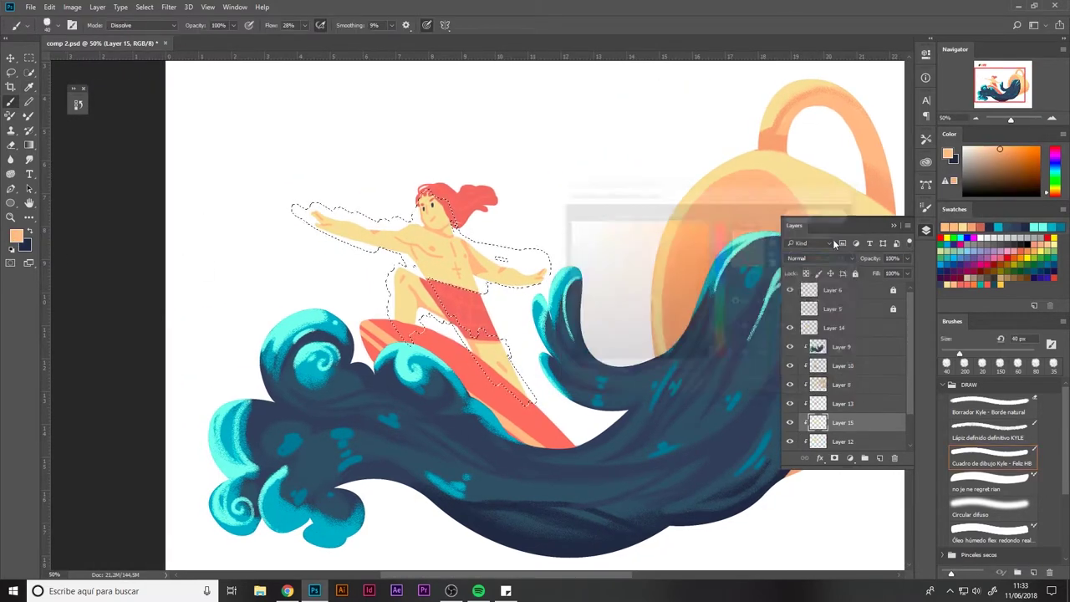
key(b)
key(bracketright)
key(bracketright)
key(bracketright)
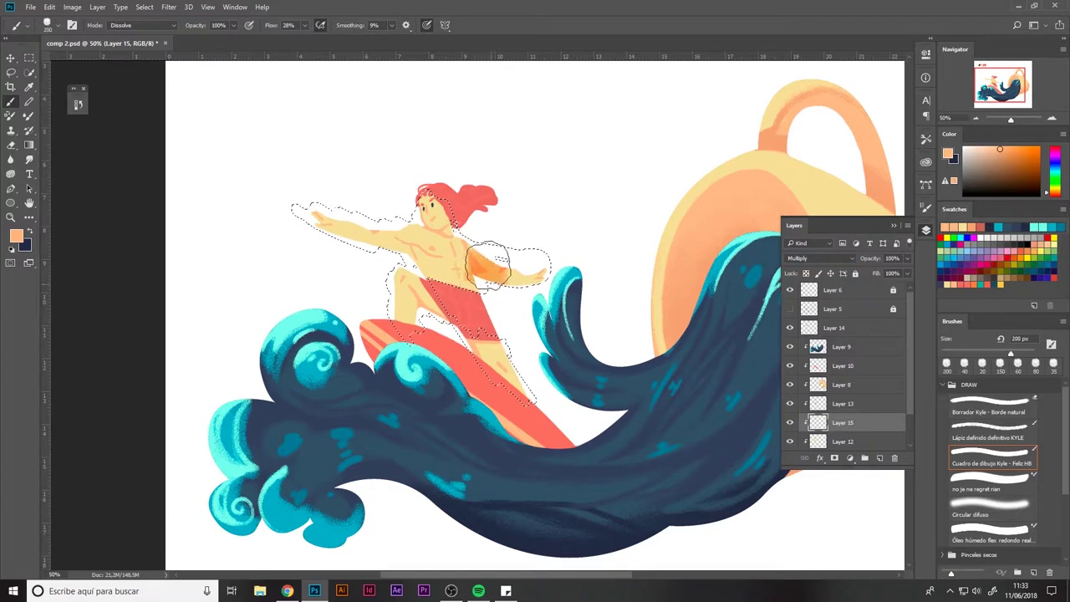
drag(843, 422, 845, 406)
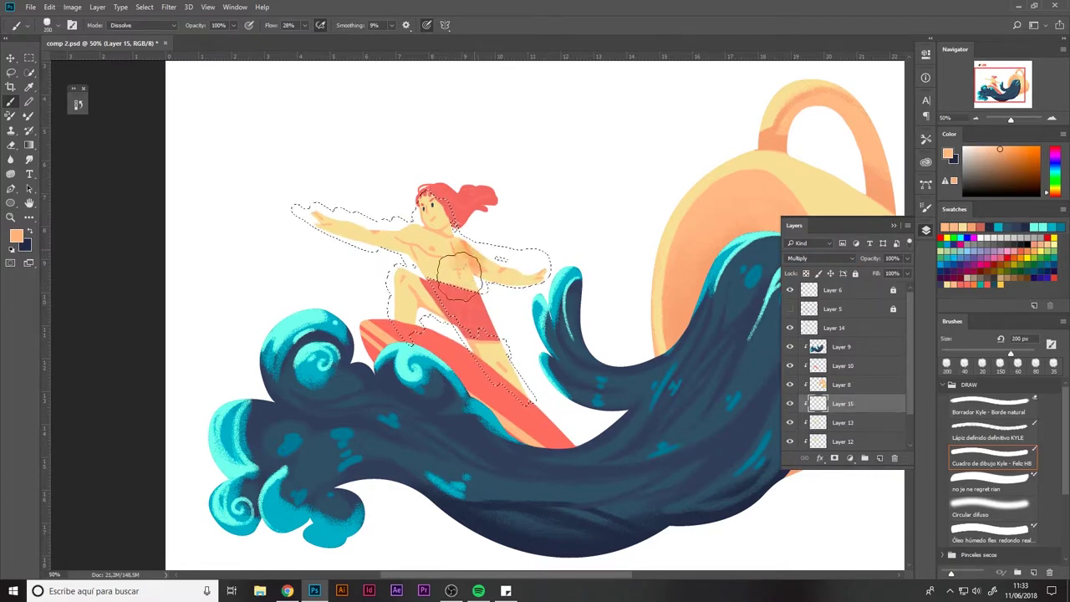
mouse_move(450, 213)
mouse_down()
mouse_move(502, 370)
mouse_move(444, 312)
mouse_up()
Brighten the surfer's shading with Hue/Saturation, shifting hue to -20
key(bracketleft)
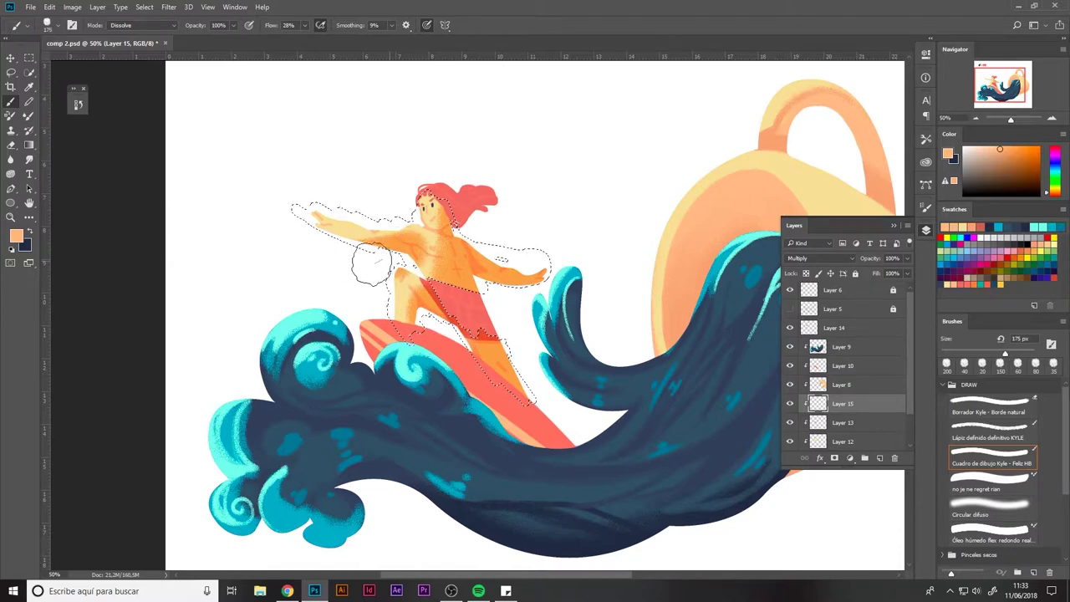
key(ctrl+u)
drag(166, 276, 190, 276)
drag(166, 222, 156, 226)
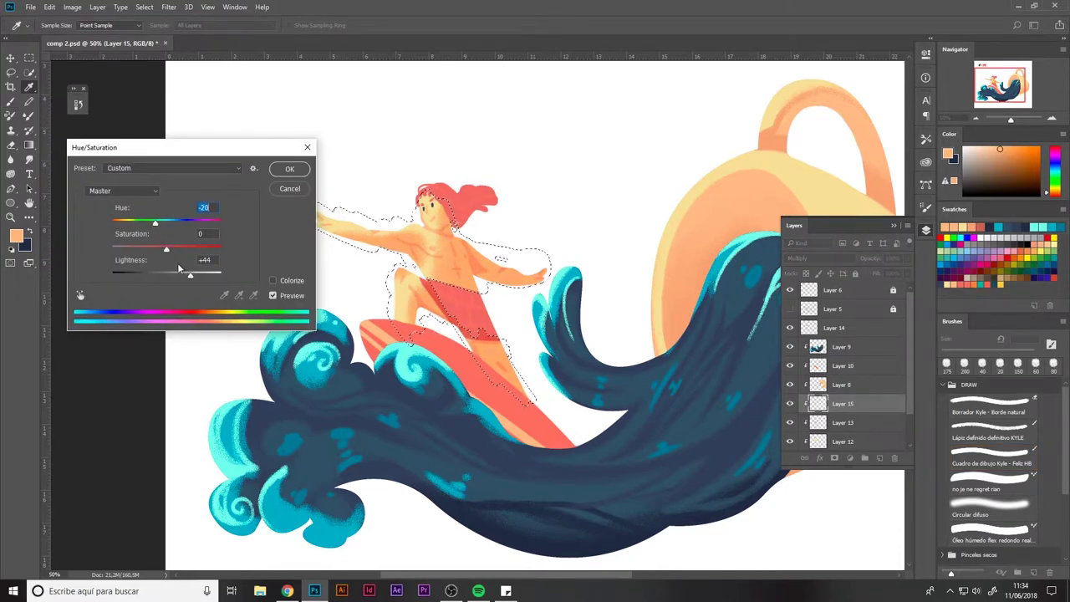
key(Return)
key(e)
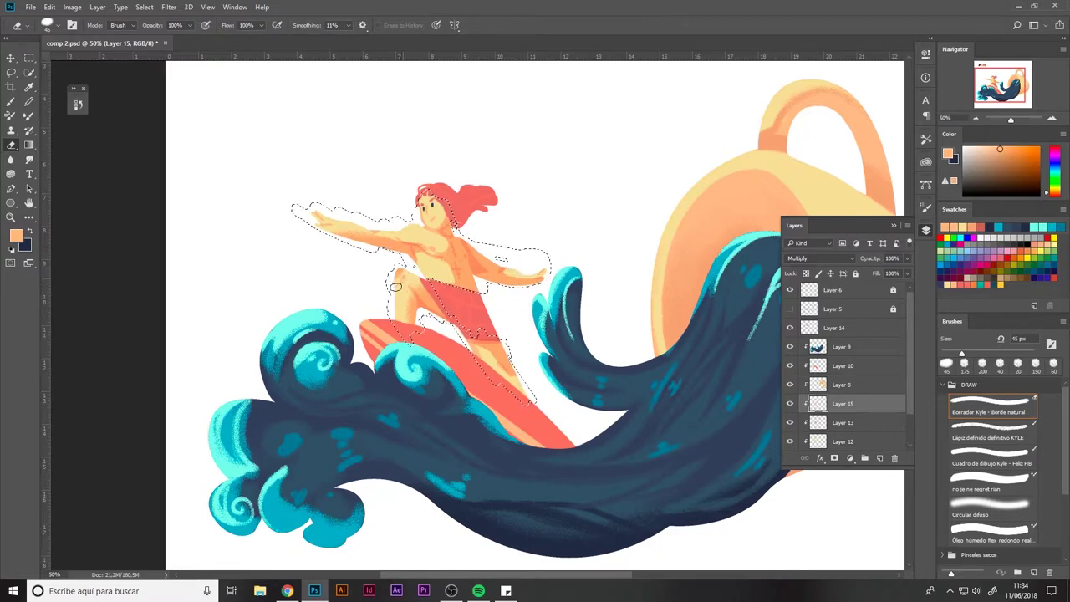
Deselect, paint a white stroke over the surfer's body, then load the surfboard selection and add a layer
key(ctrl+d)
key(b)
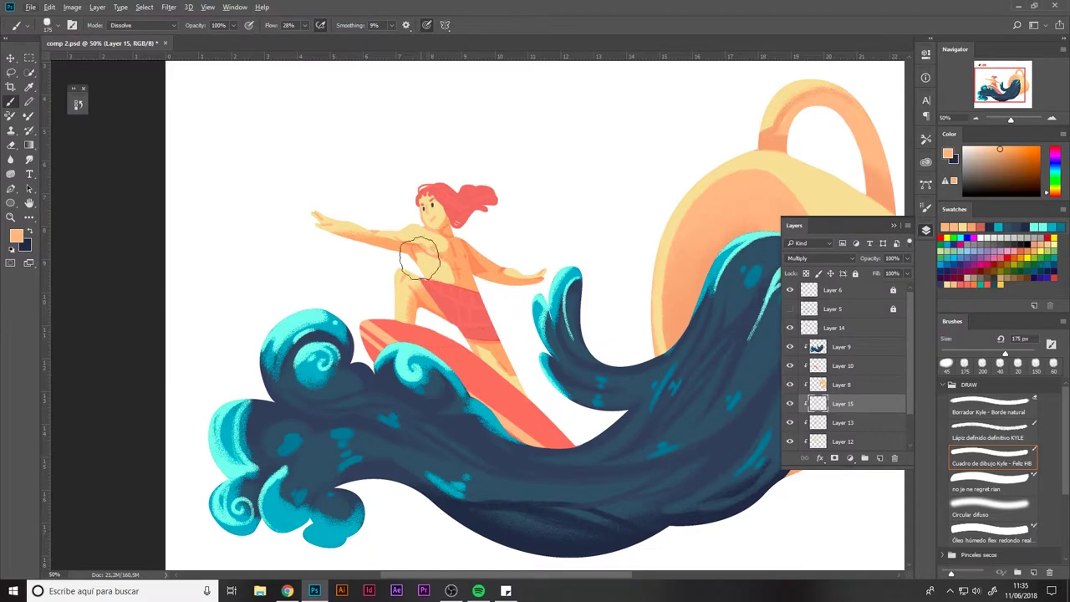
key(bracketleft)
key(bracketleft)
key(bracketleft)
alt+click(424, 275)
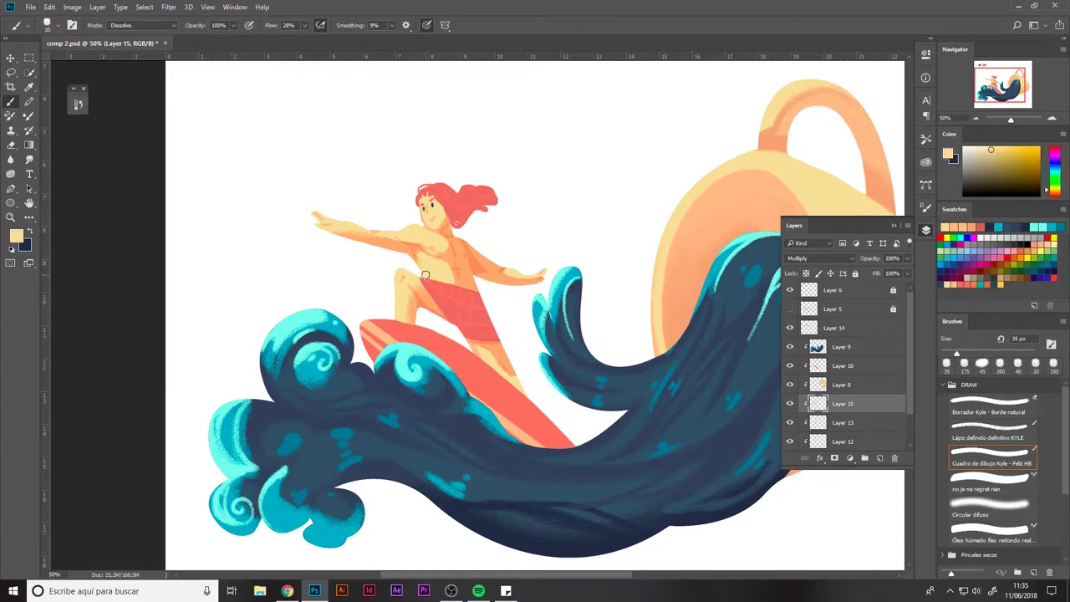
alt+click(485, 274)
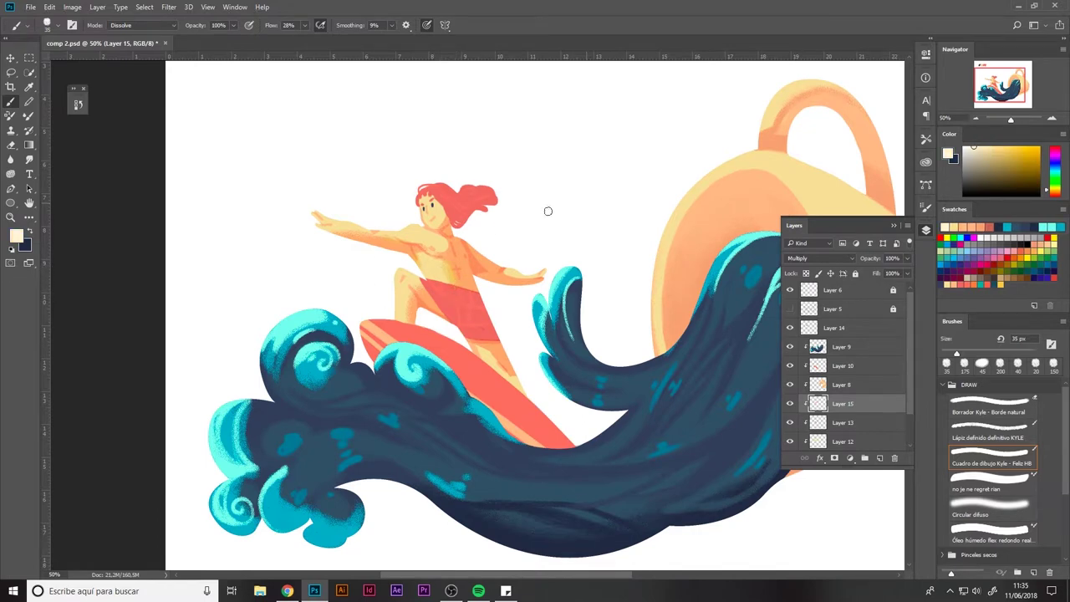
alt+click(602, 209)
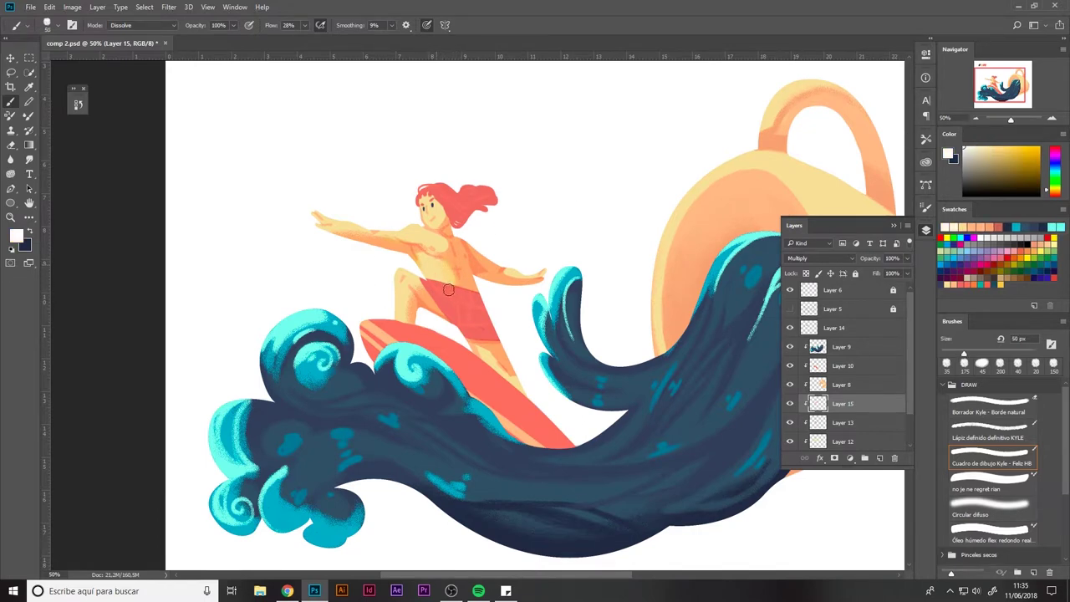
drag(448, 289, 450, 271)
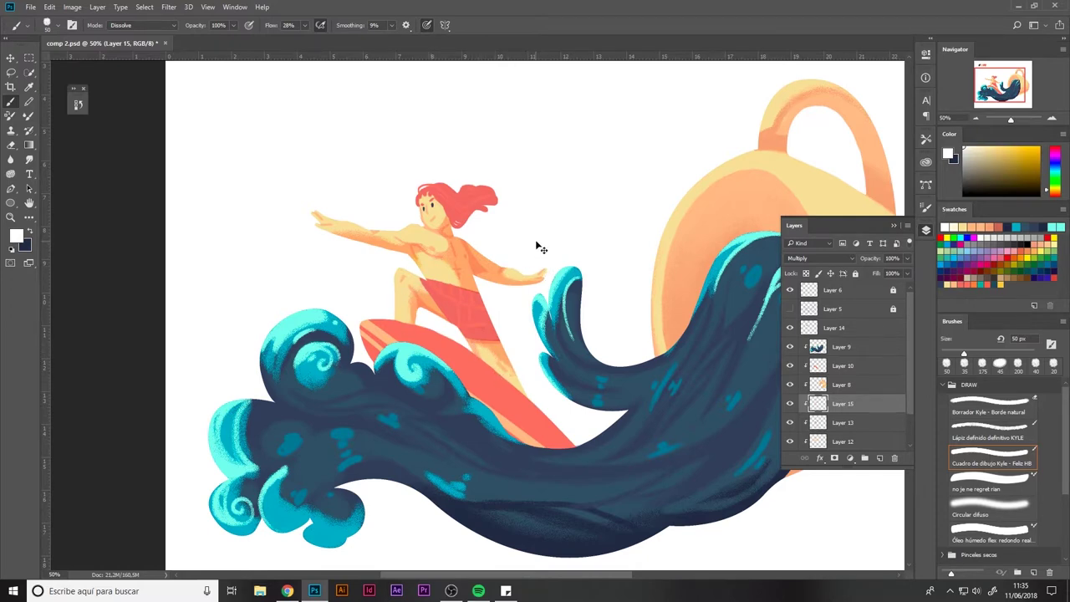
click(830, 368)
key(ctrl+shift+alt+n)
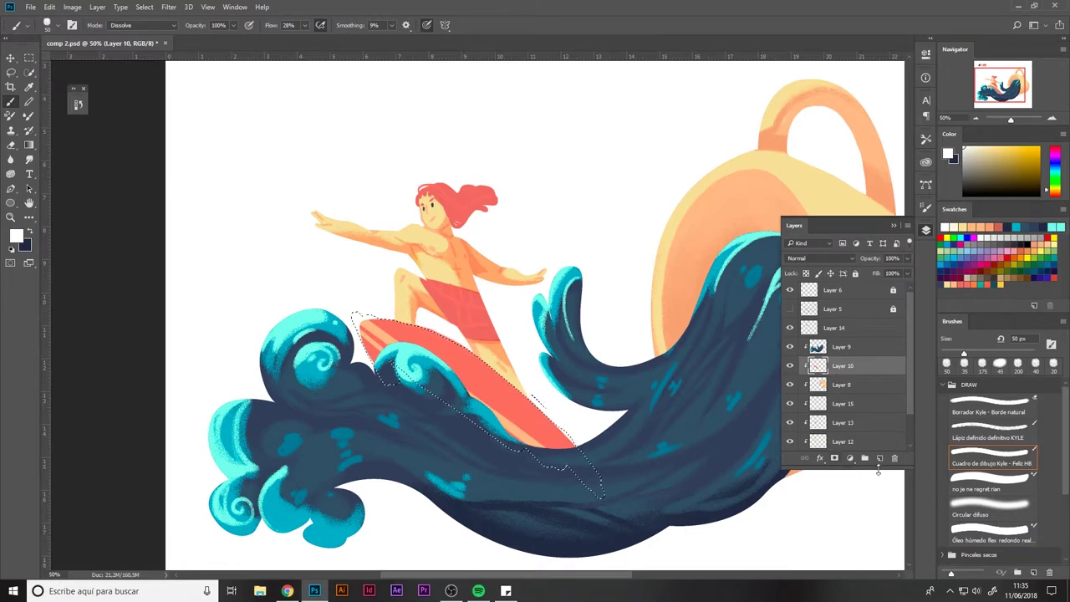
On a Multiply layer, shade the board's underside orange, lighten it with white, then select the hair
click(819, 258)
click(819, 301)
click(999, 226)
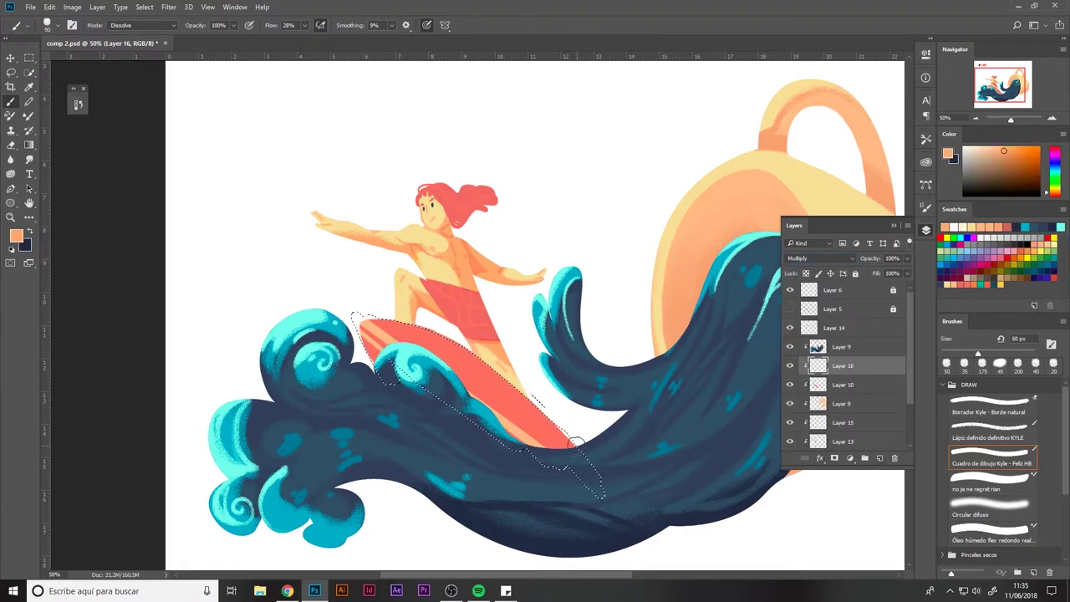
key(bracketright)
key(bracketright)
key(bracketright)
mouse_move(569, 443)
mouse_down()
mouse_move(440, 413)
mouse_move(359, 321)
mouse_move(495, 391)
mouse_move(485, 368)
mouse_up()
key(e)
key(bracketright)
key(bracketright)
key(bracketright)
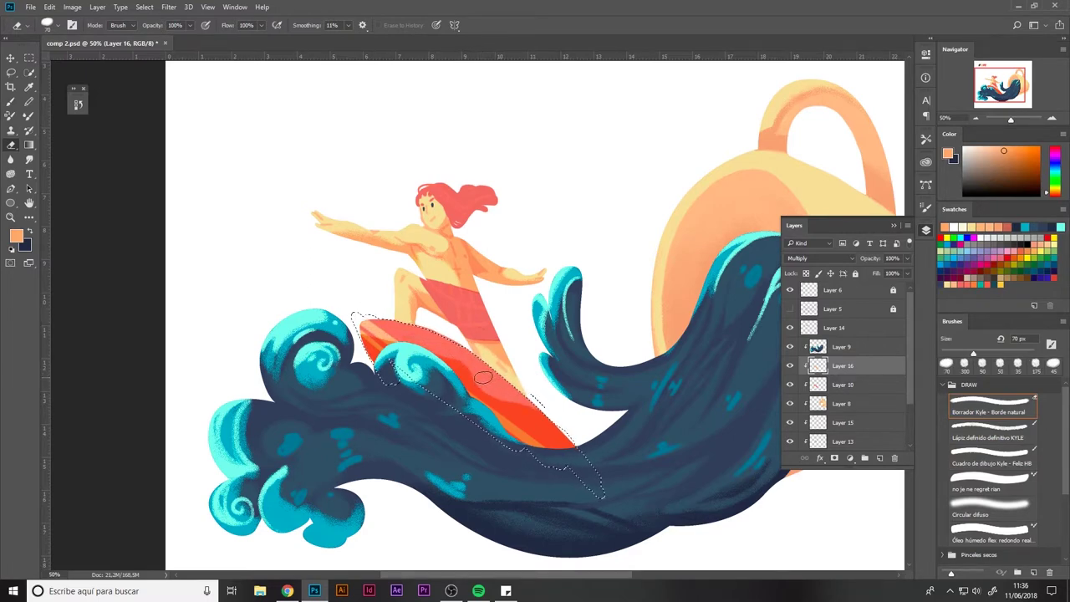
key(b)
alt+click(736, 80)
drag(491, 393, 405, 368)
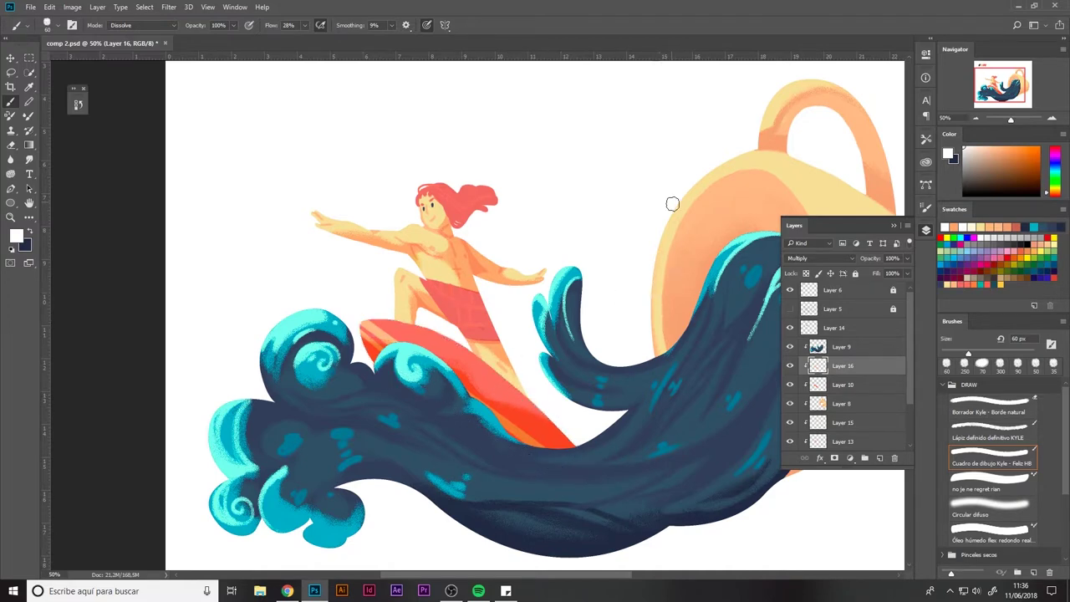
ctrl+click(807, 329)
Add a Multiply layer clipped to the hair and paint red shading on the hair
click(836, 328)
click(879, 457)
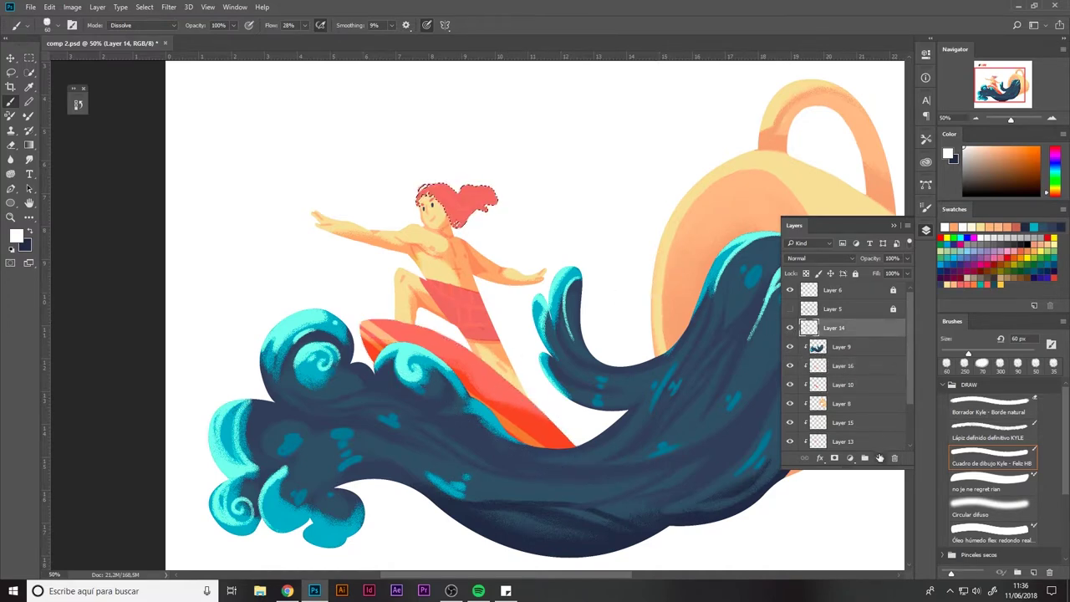
click(820, 258)
click(815, 288)
key(ctrl+alt+g)
alt+click(468, 222)
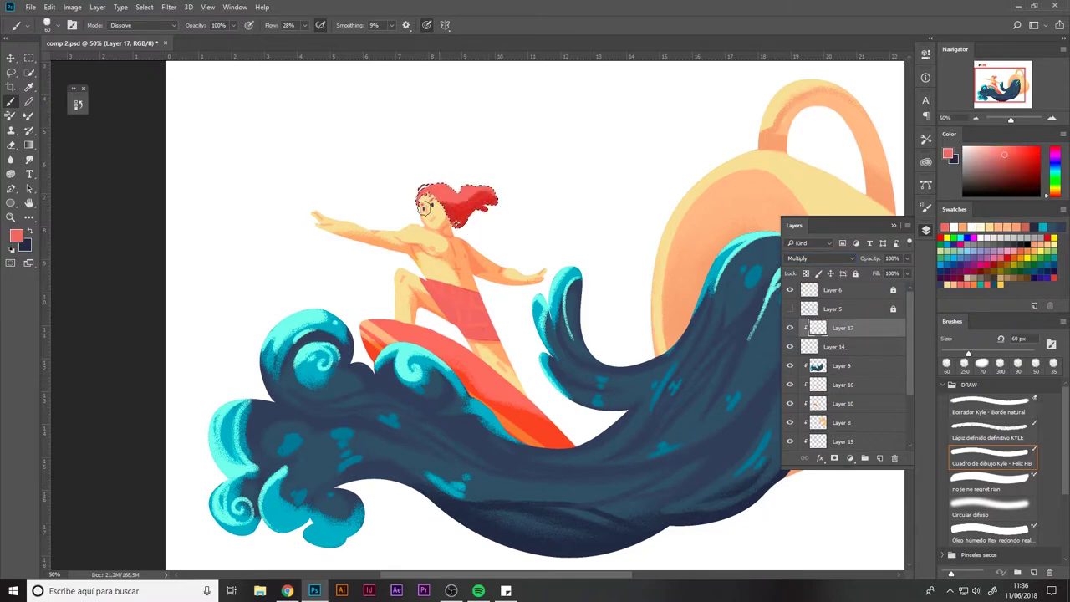
key(e)
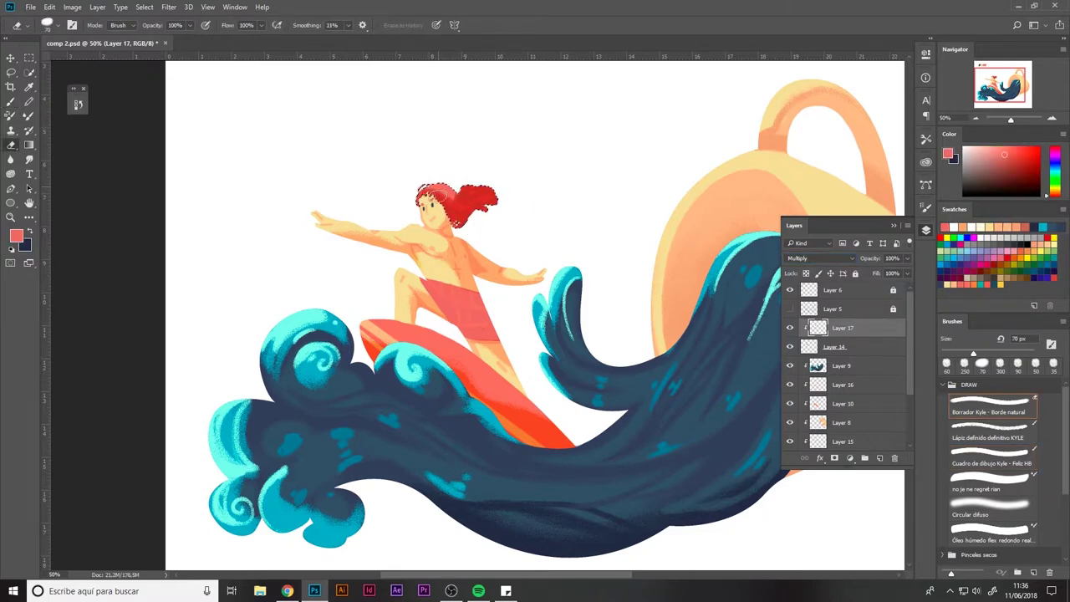
key(b)
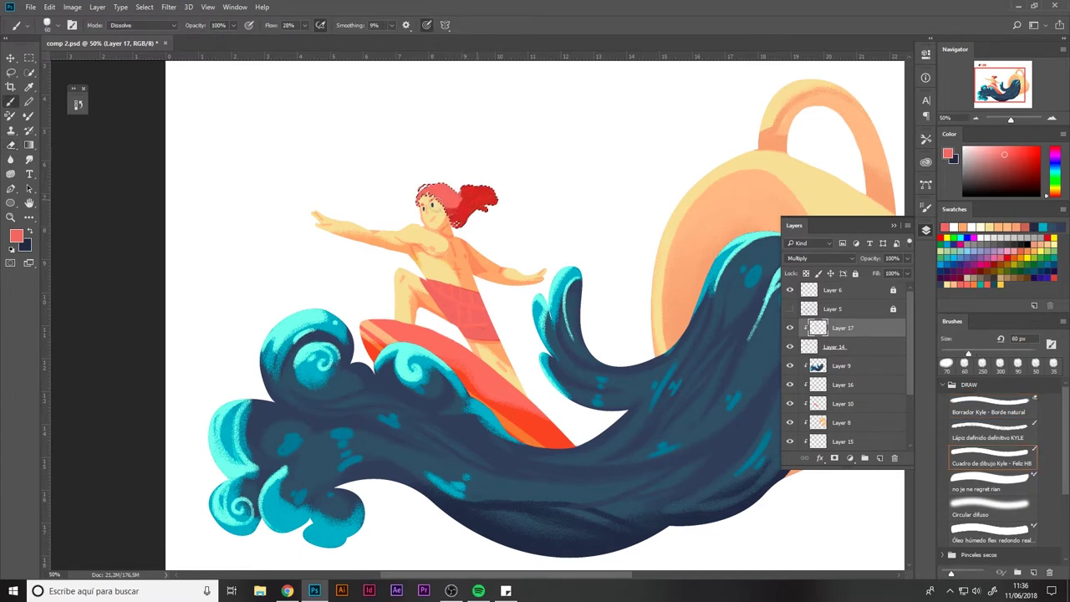
Shift the hair shading's hue toward pink-red, deselect, and fit the canvas on screen
key(ctrl+u)
mouse_move(167, 220)
mouse_down()
mouse_move(140, 222)
mouse_move(187, 249)
mouse_up()
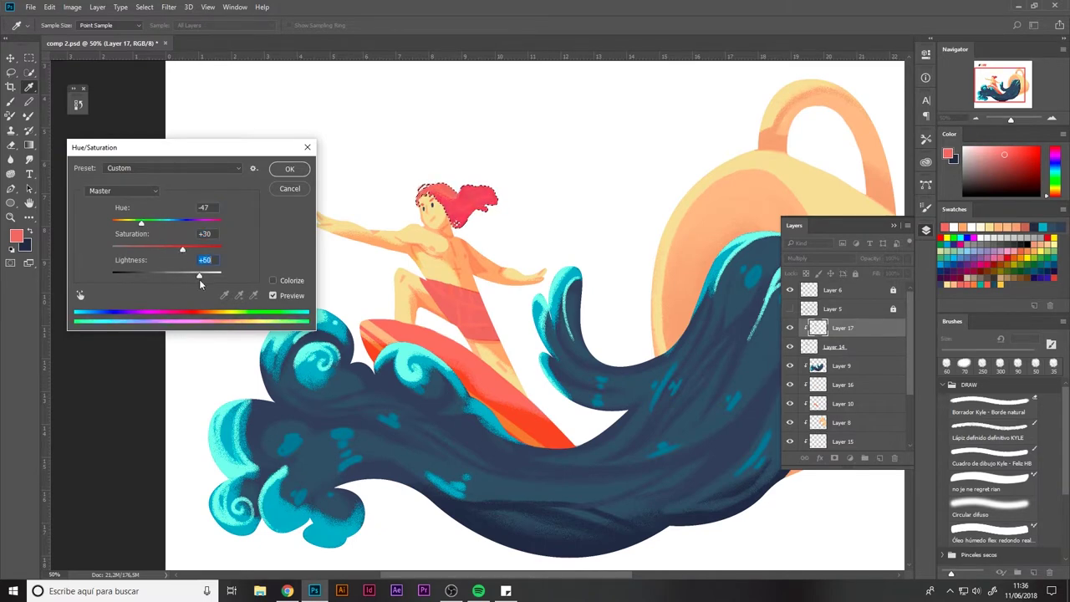
click(289, 168)
key(ctrl+d)
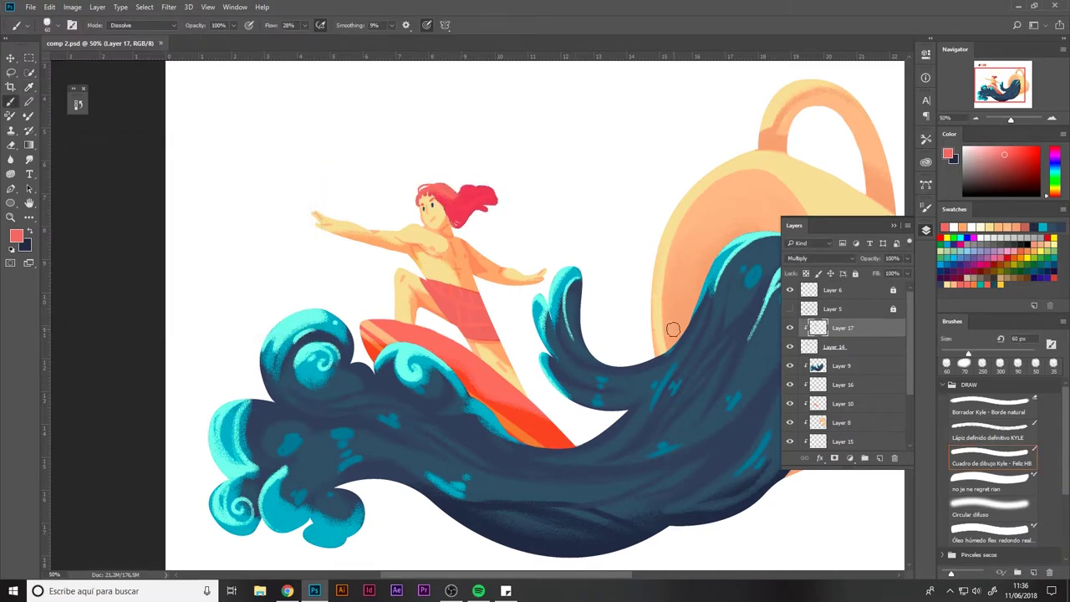
key(F7)
double_click(30, 205)
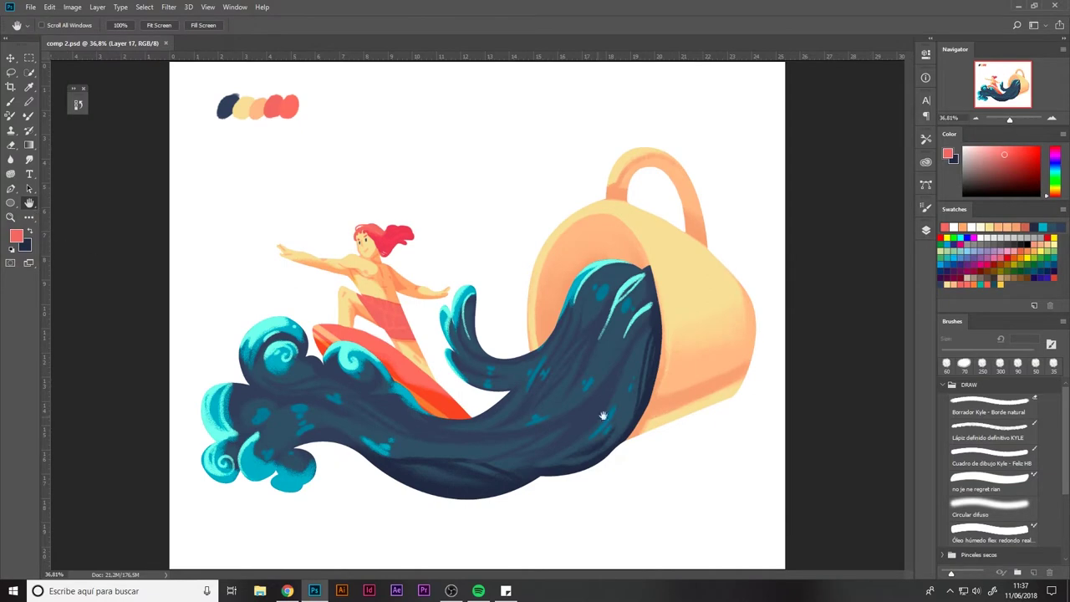
Group the illustration layers together with Ctrl+G
key(F7)
shift+click(870, 438)
key(ctrl+g)
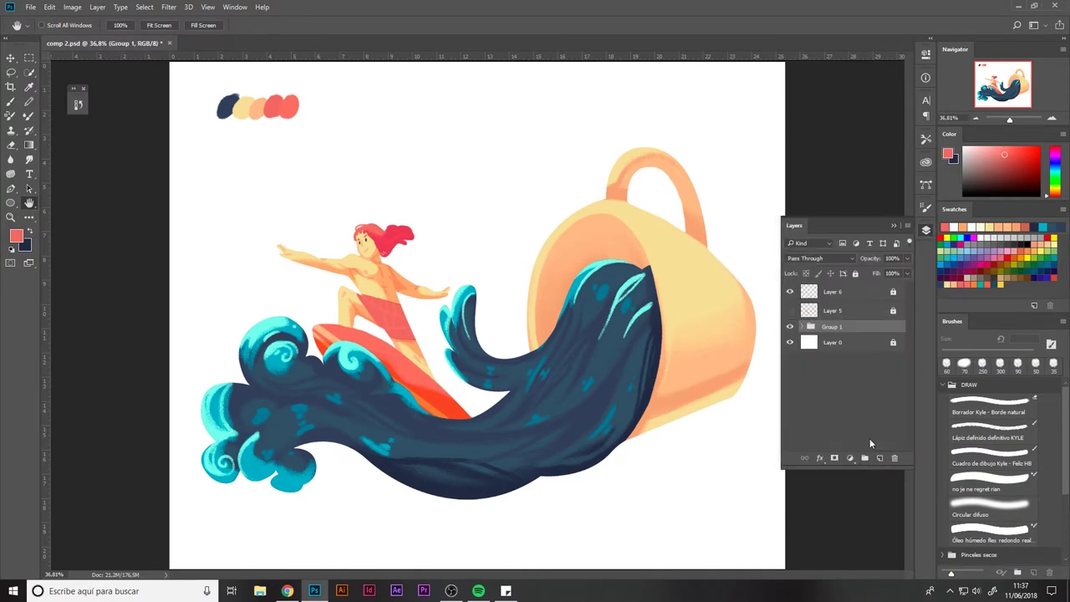
On a new layer, dab small navy droplets beside the wave and pick the wave's cyan
click(880, 458)
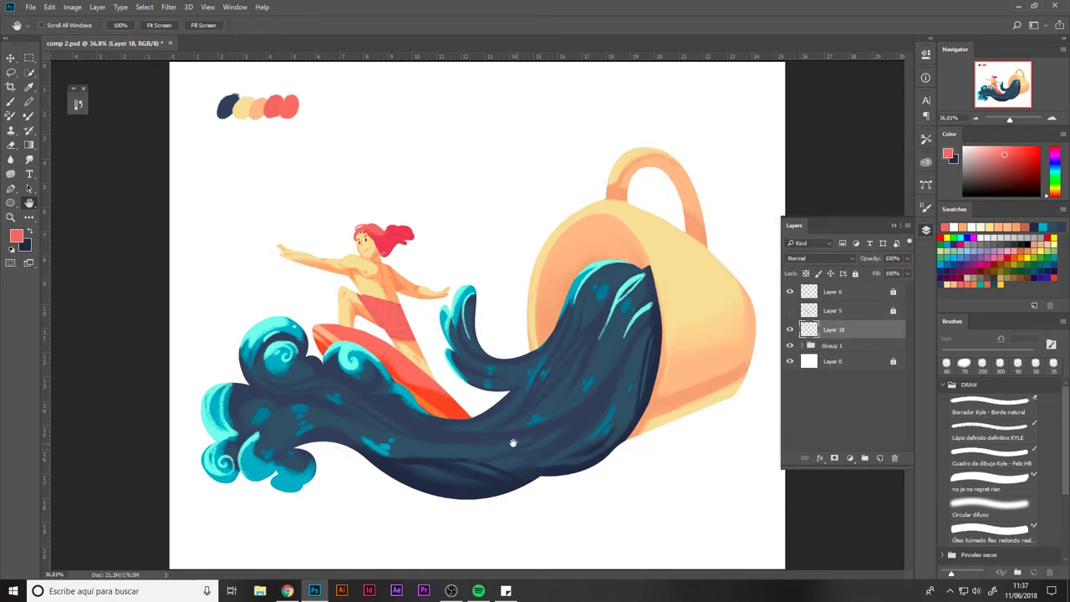
key(ctrl+plus)
click(991, 456)
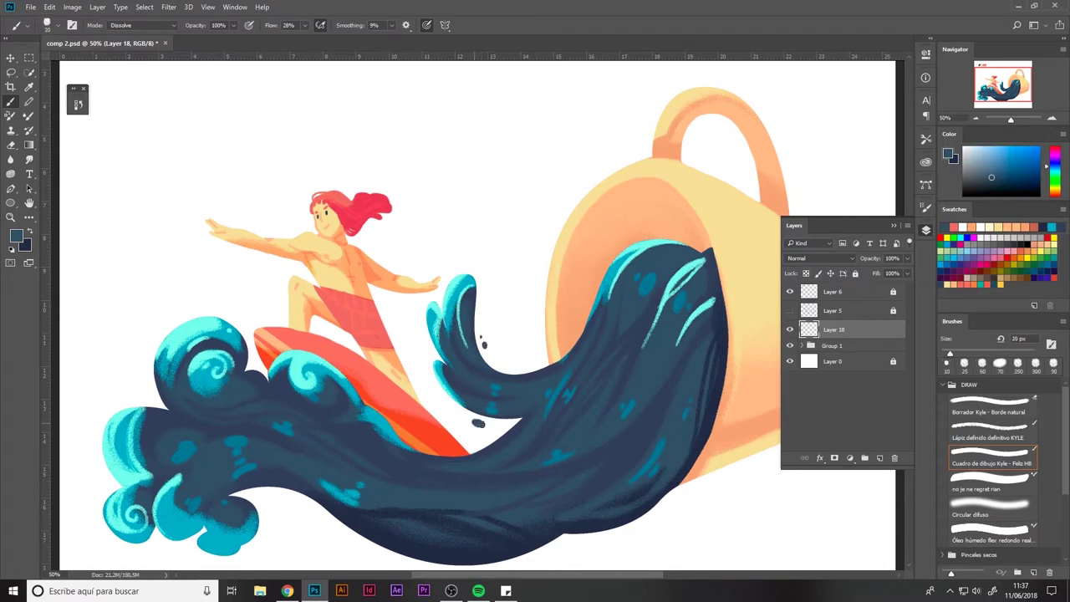
click(479, 430)
alt+click(170, 364)
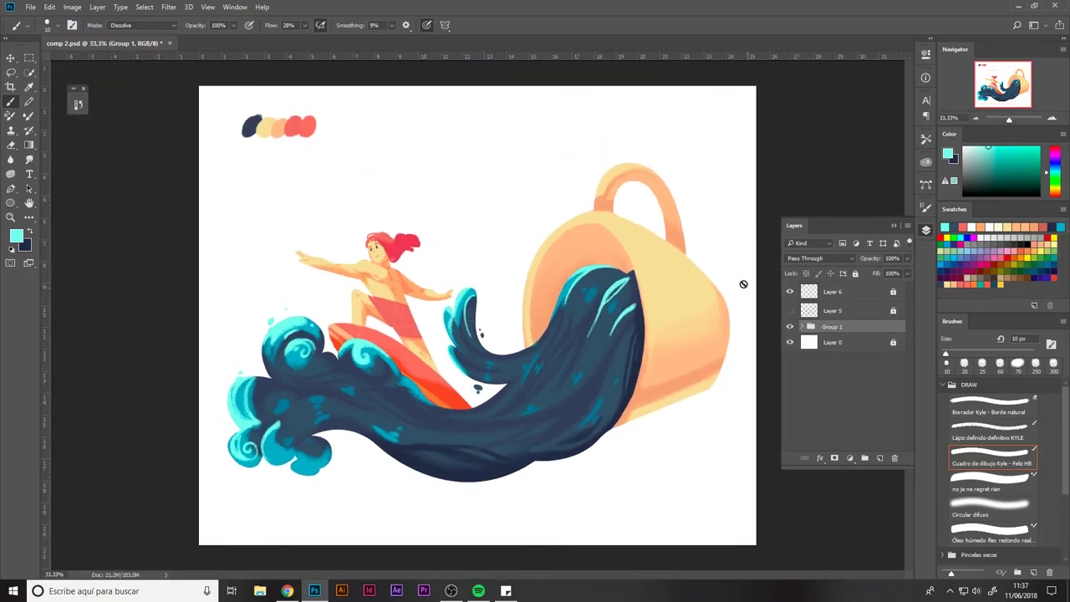
Make a merged Group 1 copy and shift its hue slightly with Hue/Saturation
key(ctrl+j)
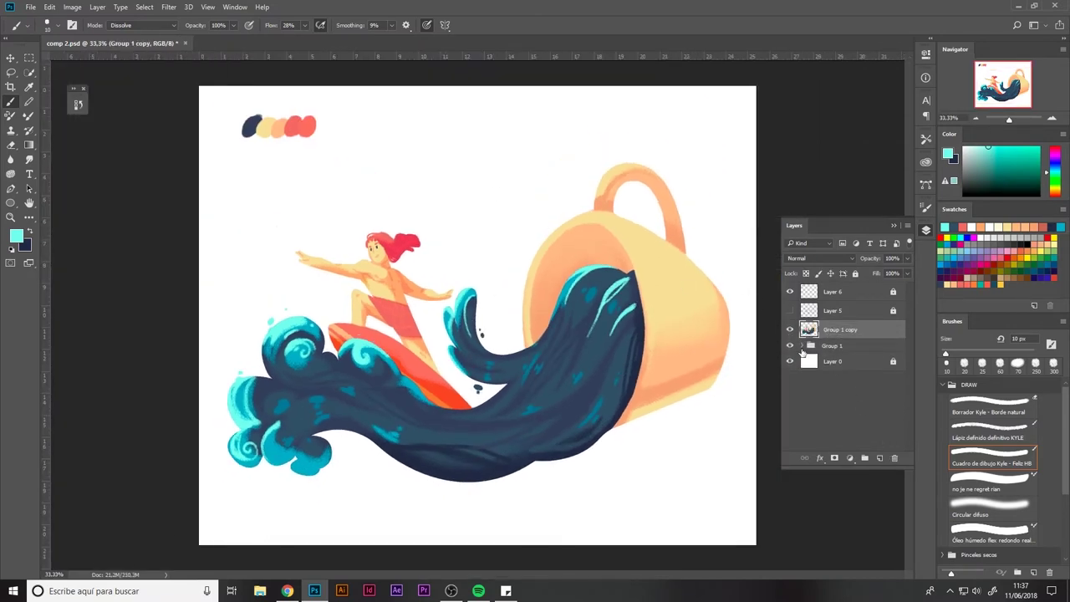
key(ctrl+e)
click(841, 331)
key(ctrl+u)
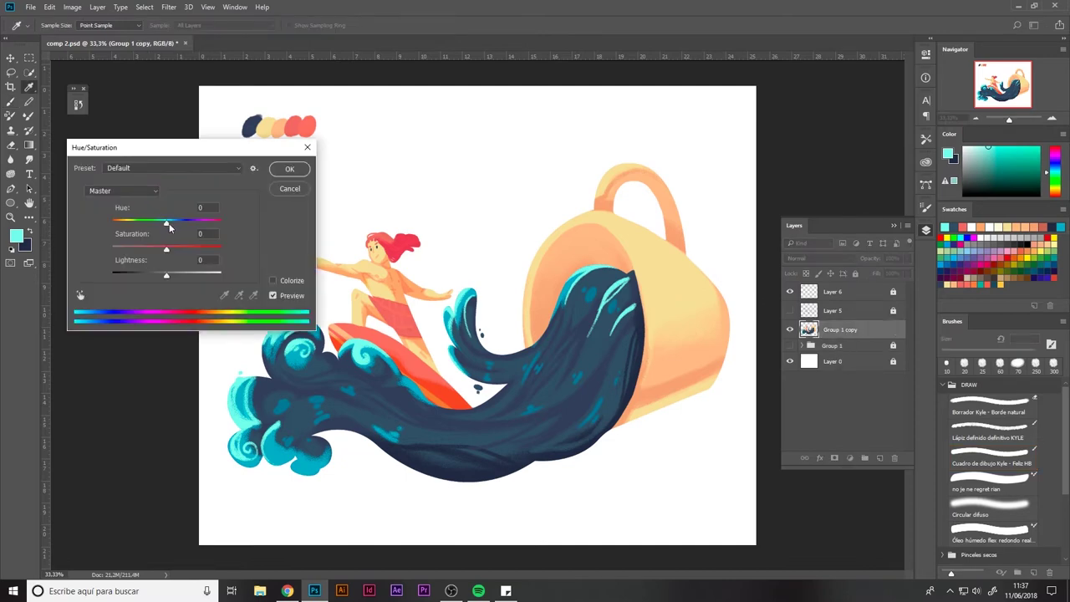
drag(192, 142, 194, 88)
mouse_move(168, 165)
mouse_down()
mouse_move(155, 165)
mouse_move(193, 172)
mouse_move(166, 176)
mouse_up()
click(291, 111)
Rotate the merged artwork slightly clockwise
key(b)
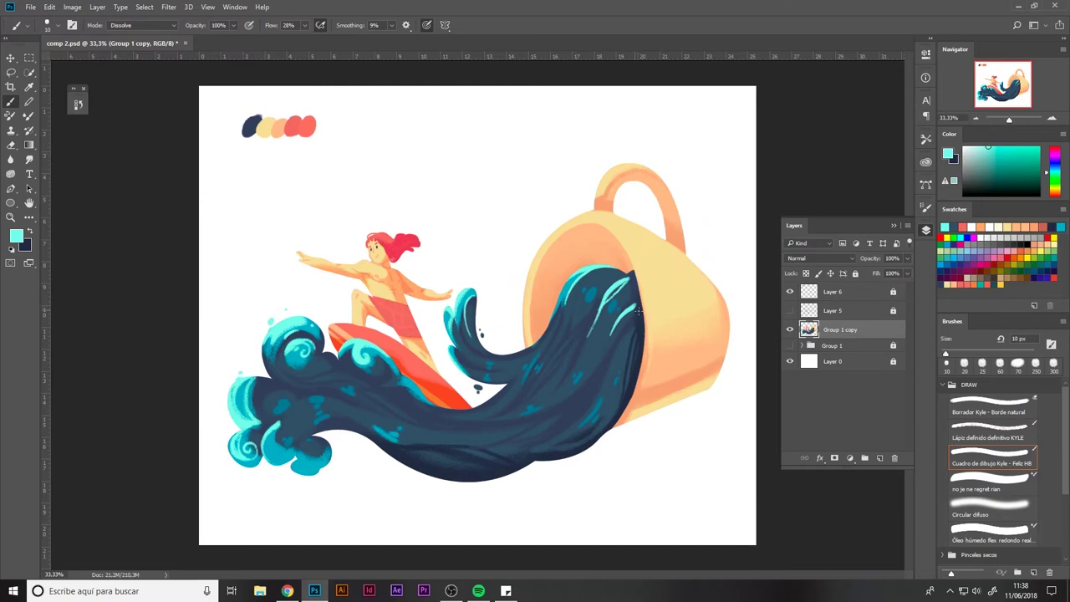
key(ctrl+t)
drag(761, 475, 767, 528)
key(Return)
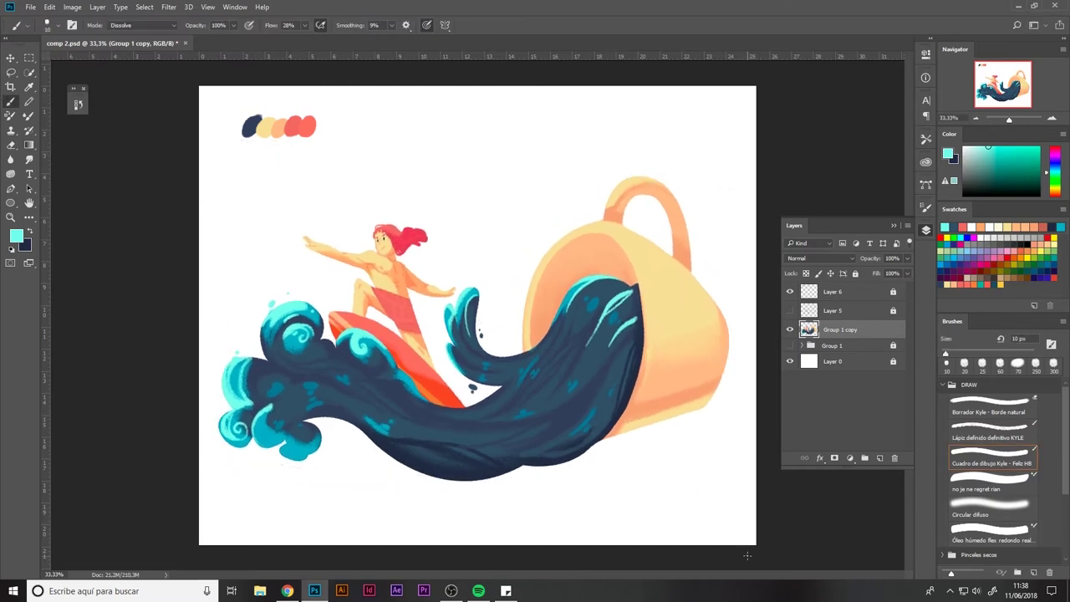
Reshape the wave with Liquify and hide the colour palette swatches layer
click(168, 7)
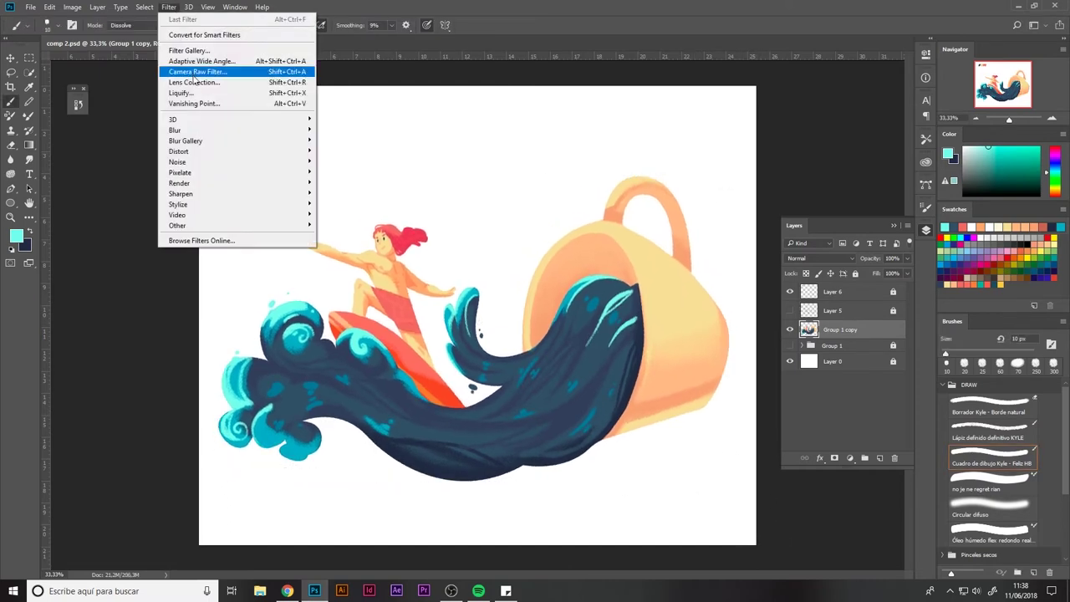
click(201, 93)
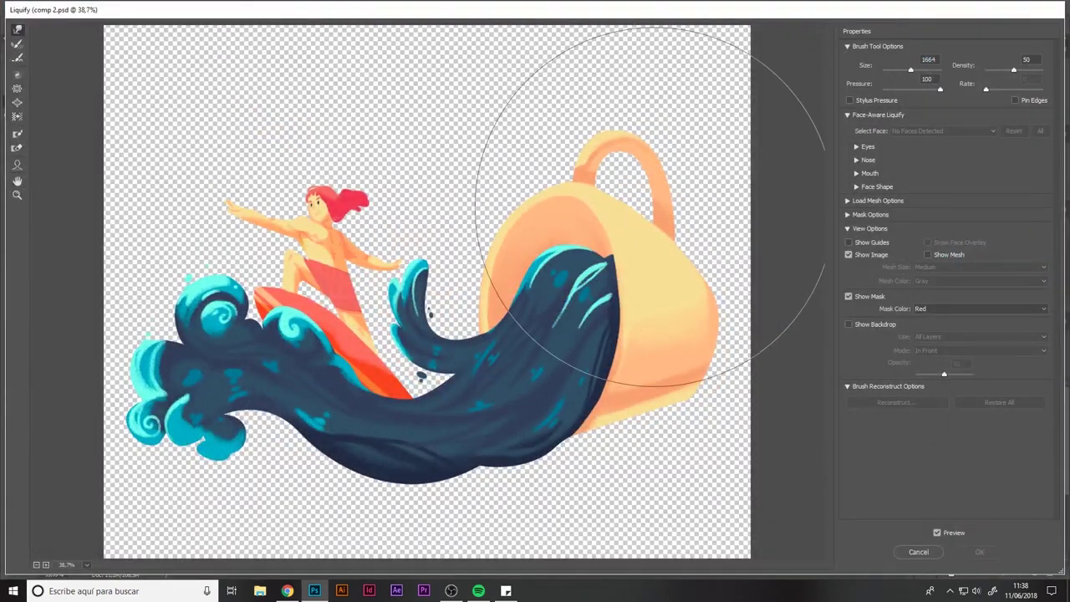
drag(609, 191, 613, 213)
click(980, 552)
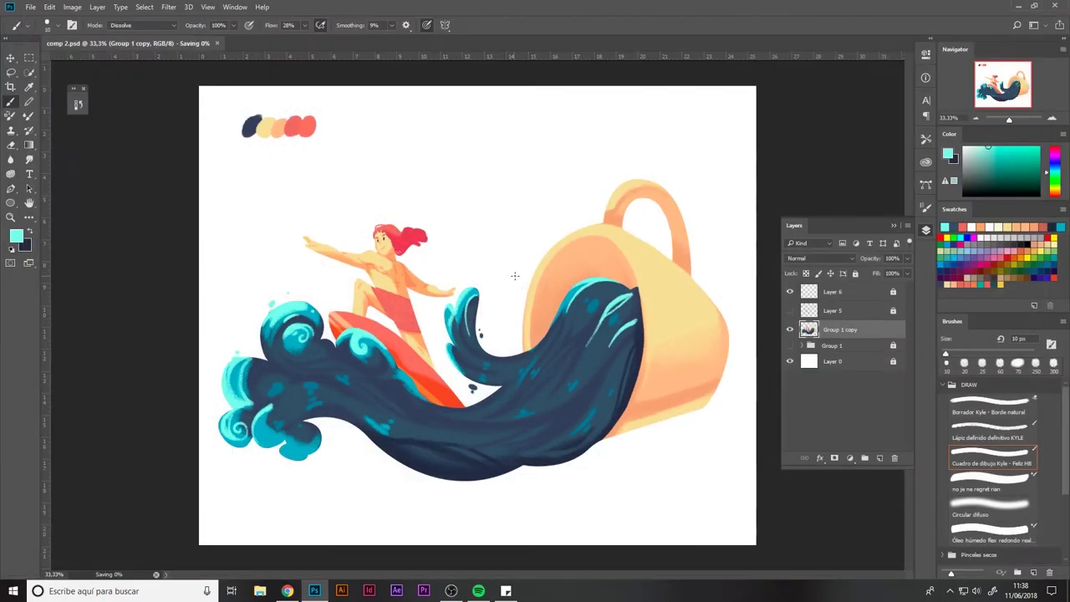
click(790, 292)
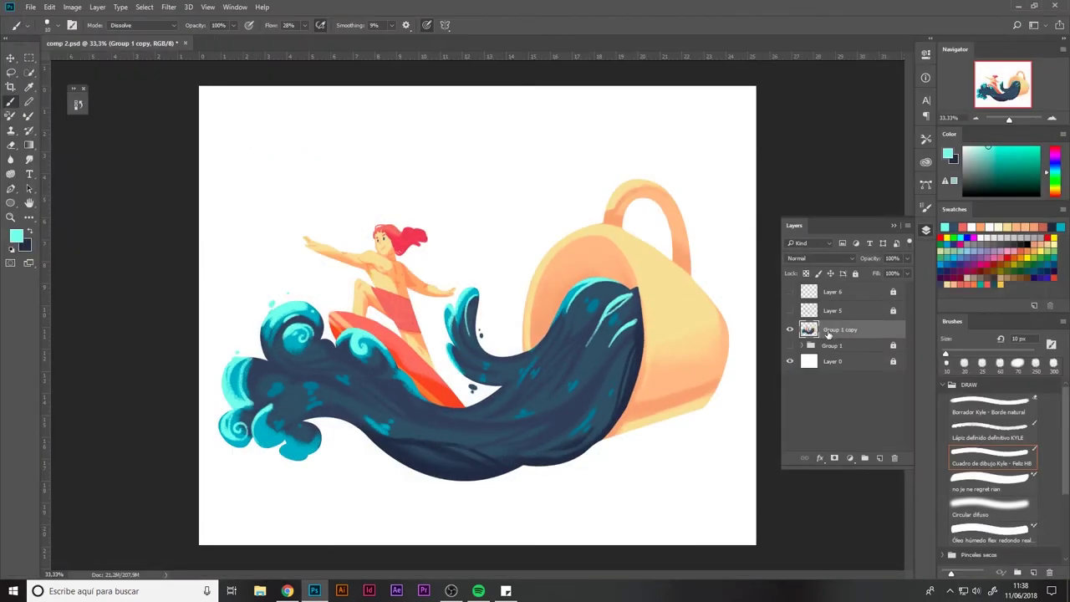
key(ctrl+t)
Move the merged artwork about 96 px higher on the canvas and commit the move
drag(557, 357, 553, 281)
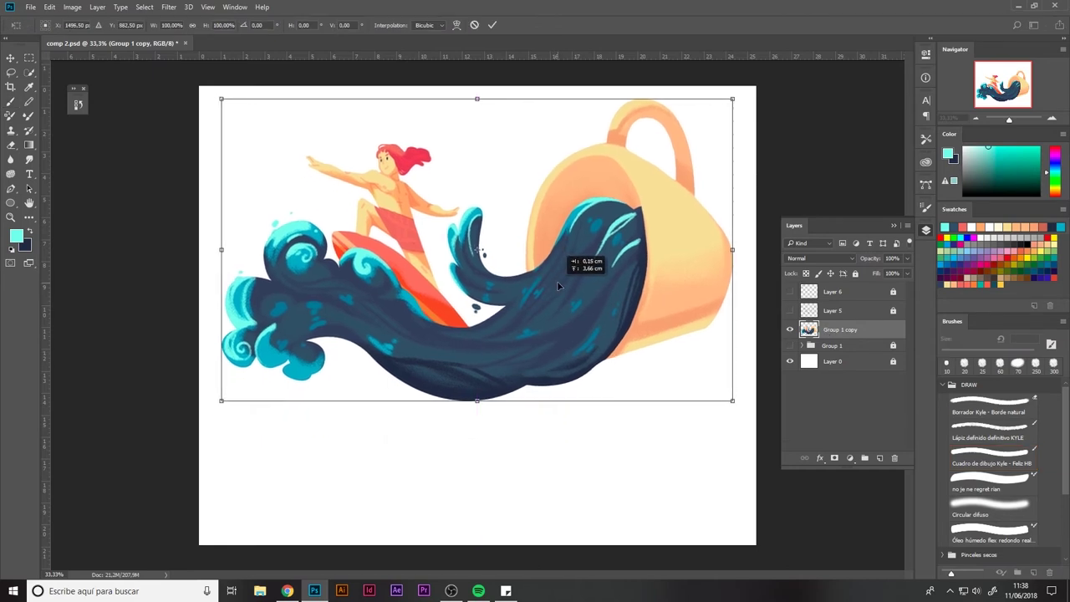
key(Return)
key(b)
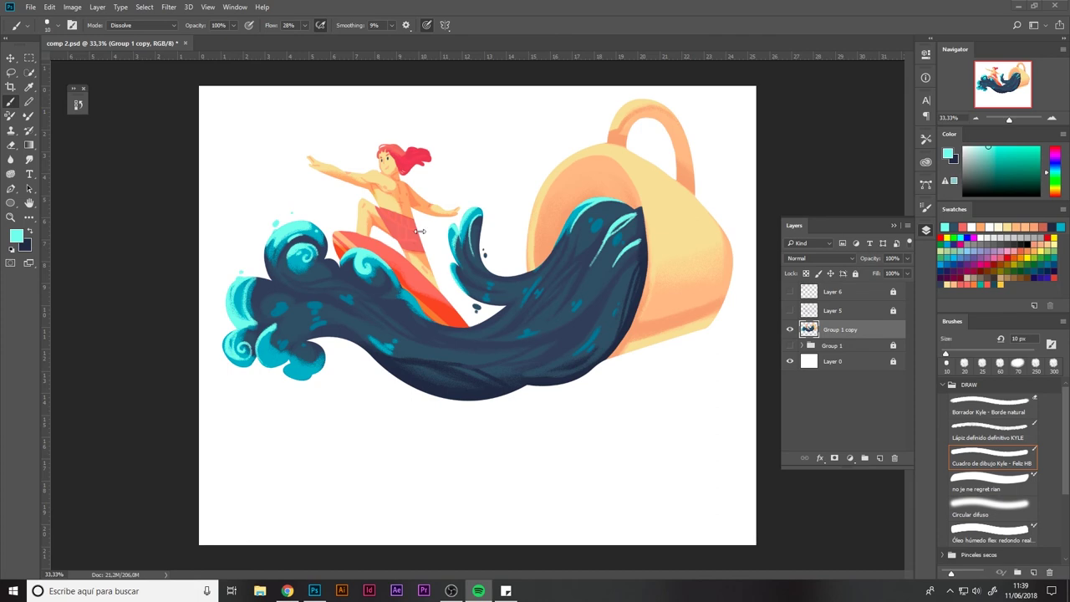
click(375, 233)
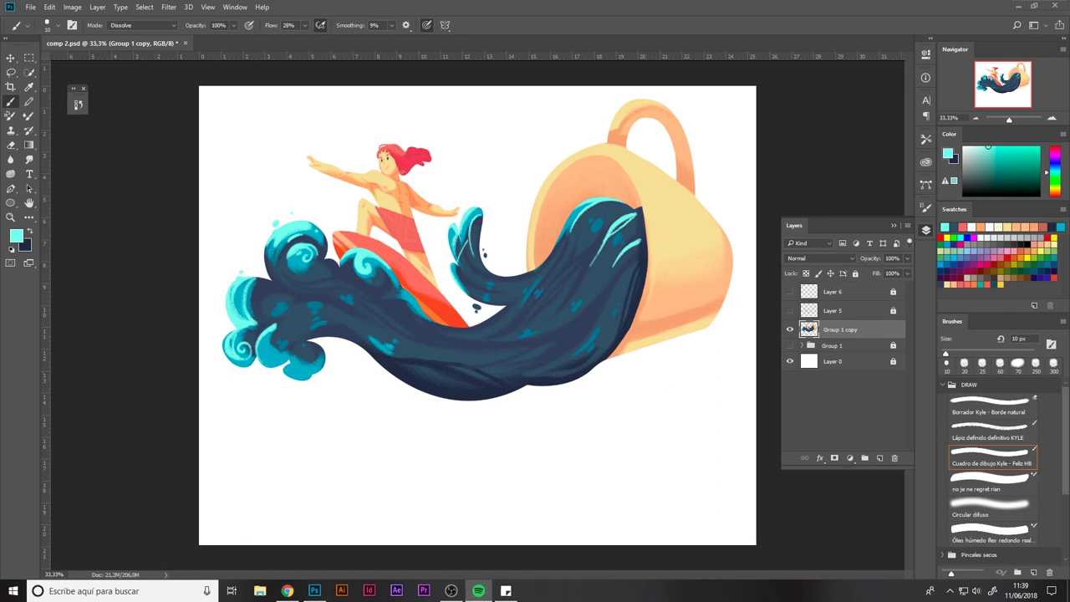